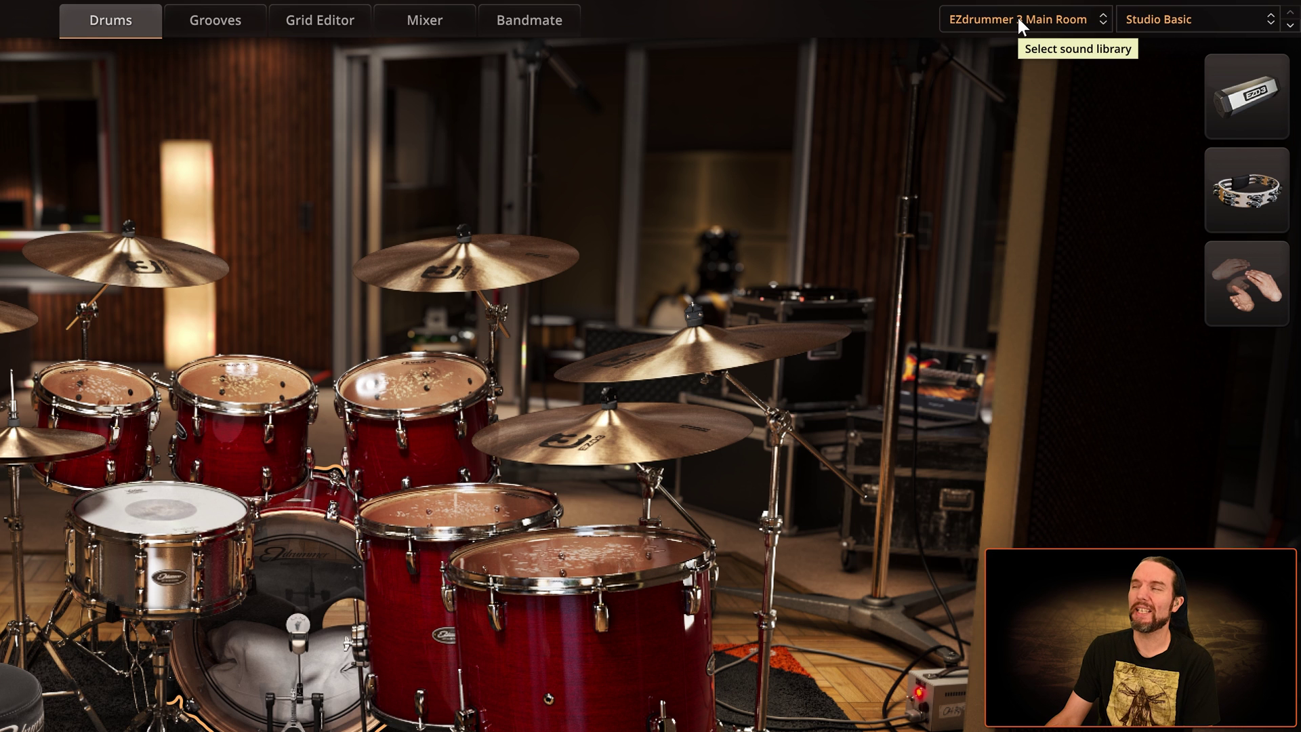
Look through the available sound libraries and the Main Room's drum and mixer presets, including the Toontrack group.
click(1017, 18)
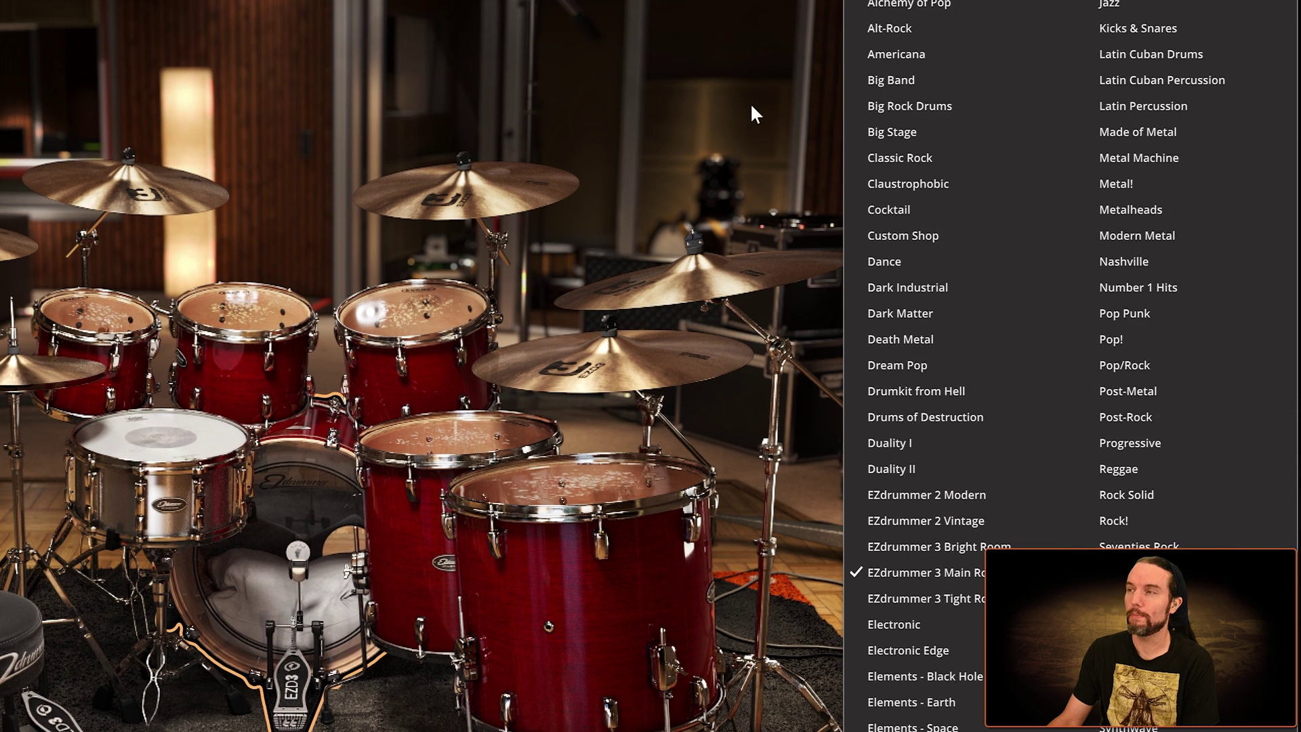
click(741, 22)
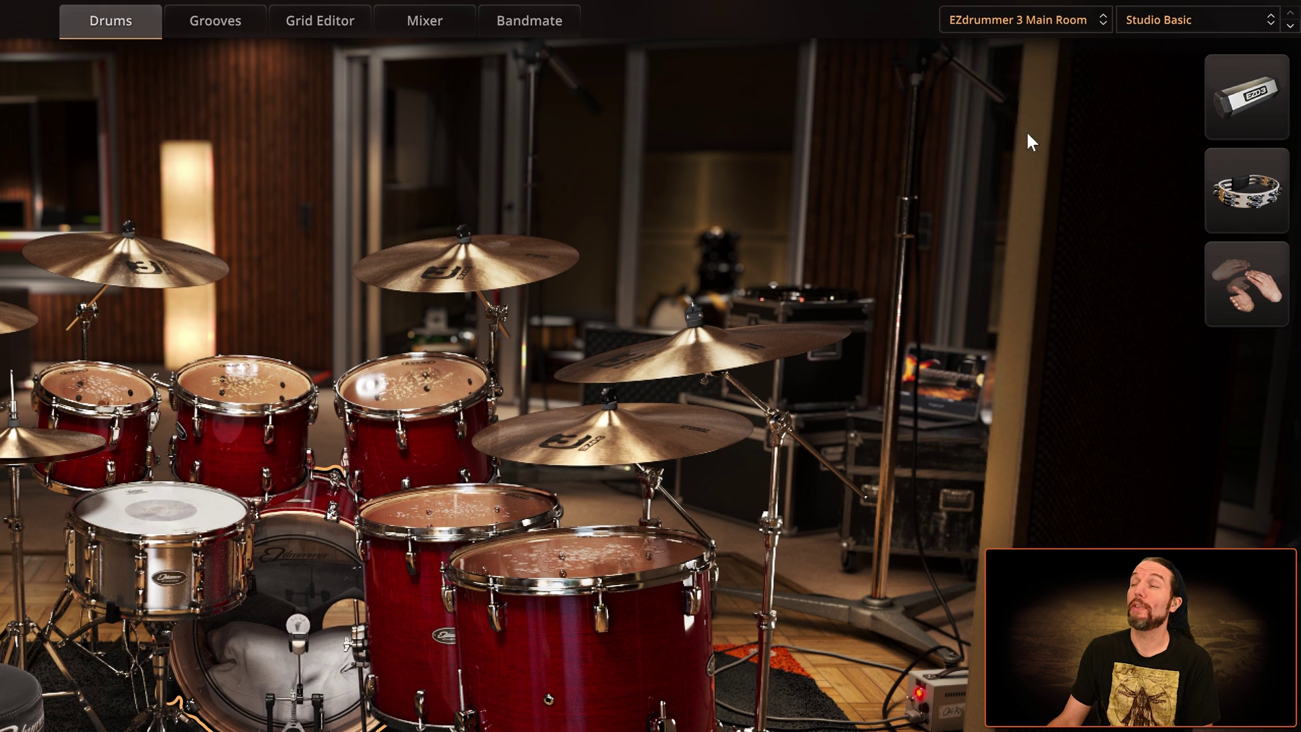
click(1191, 30)
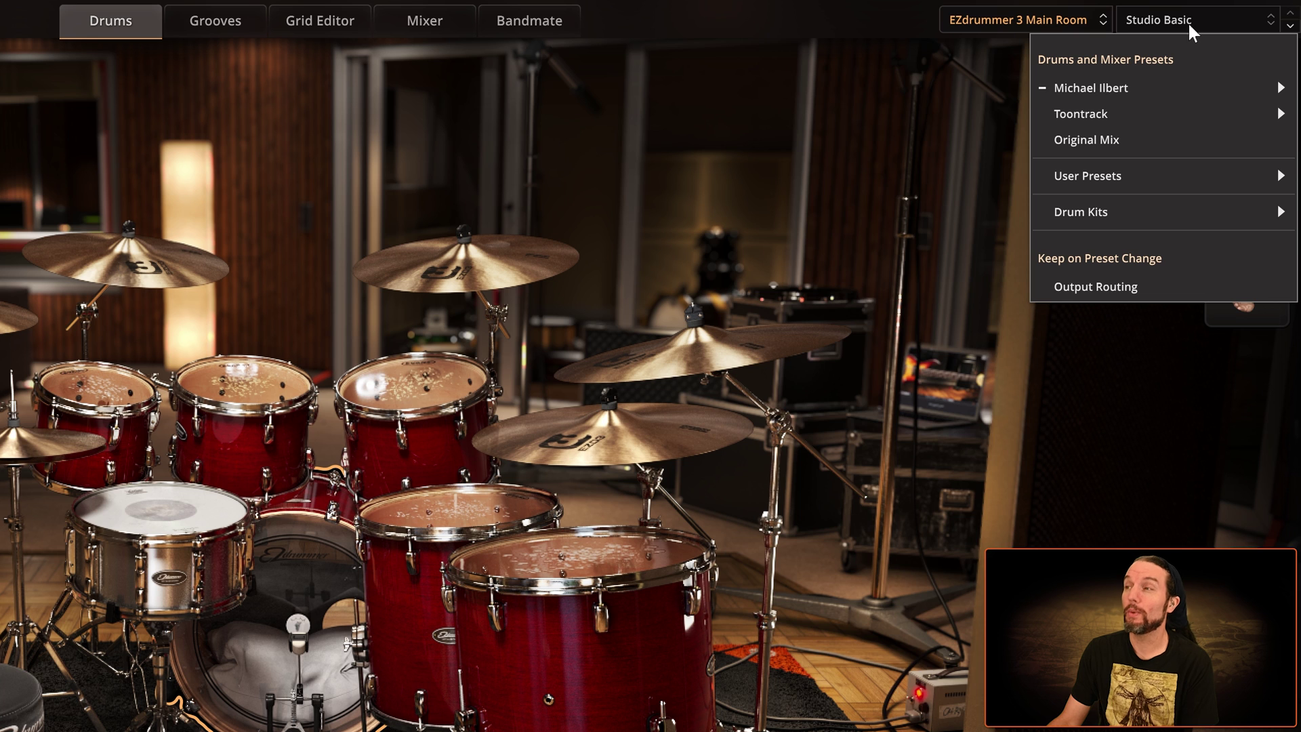
mouse_move(1126, 90)
mouse_move(1083, 120)
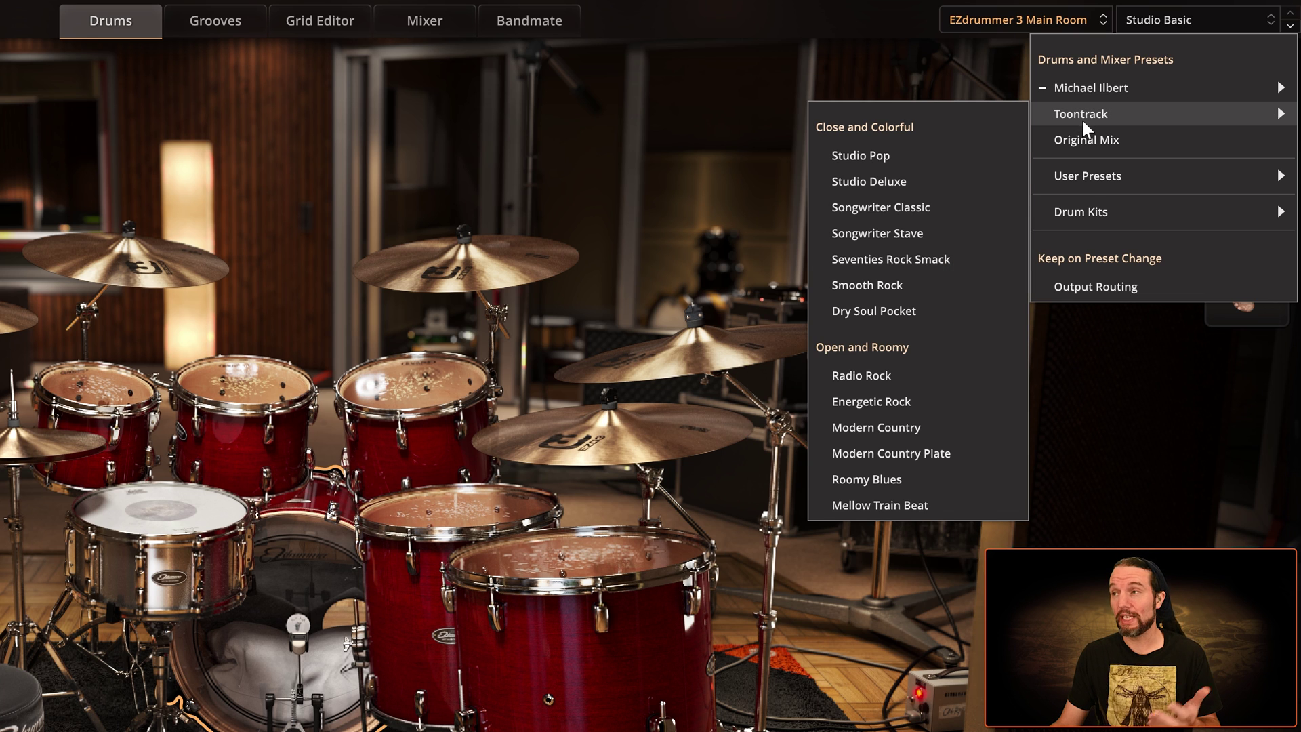
click(1078, 138)
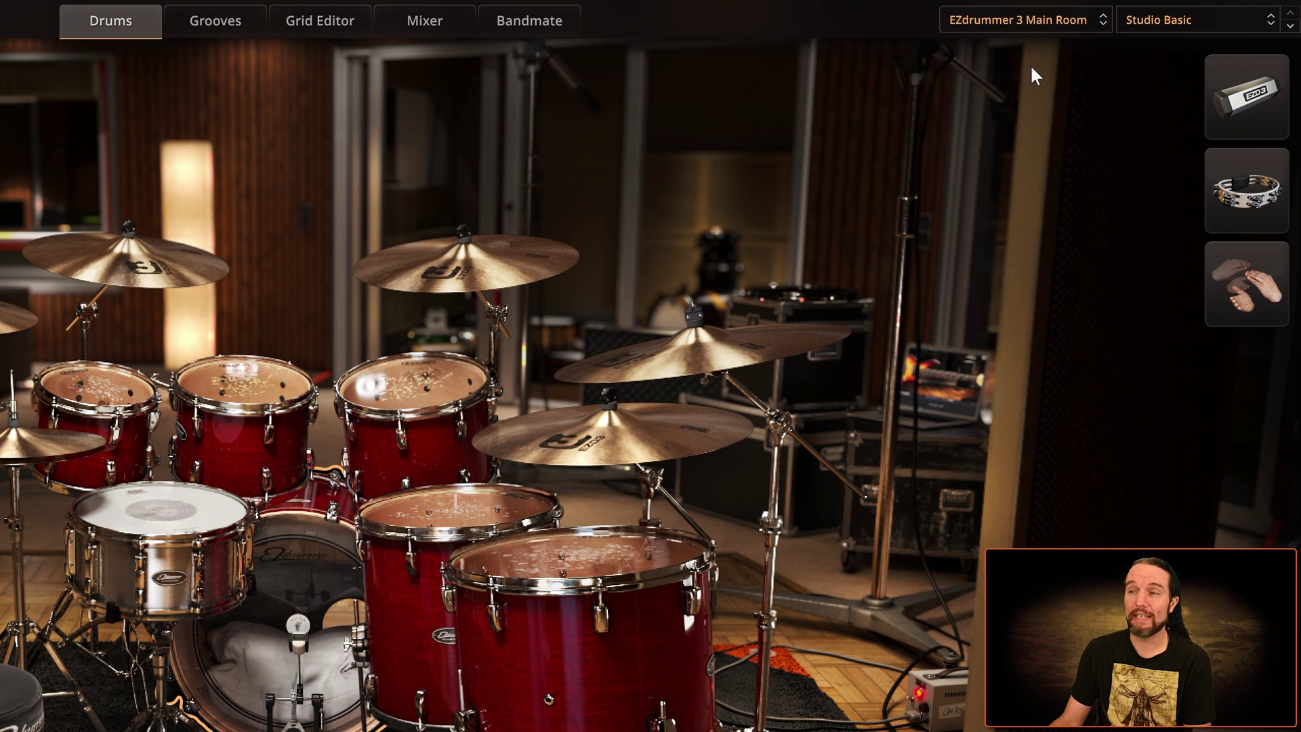
click(315, 576)
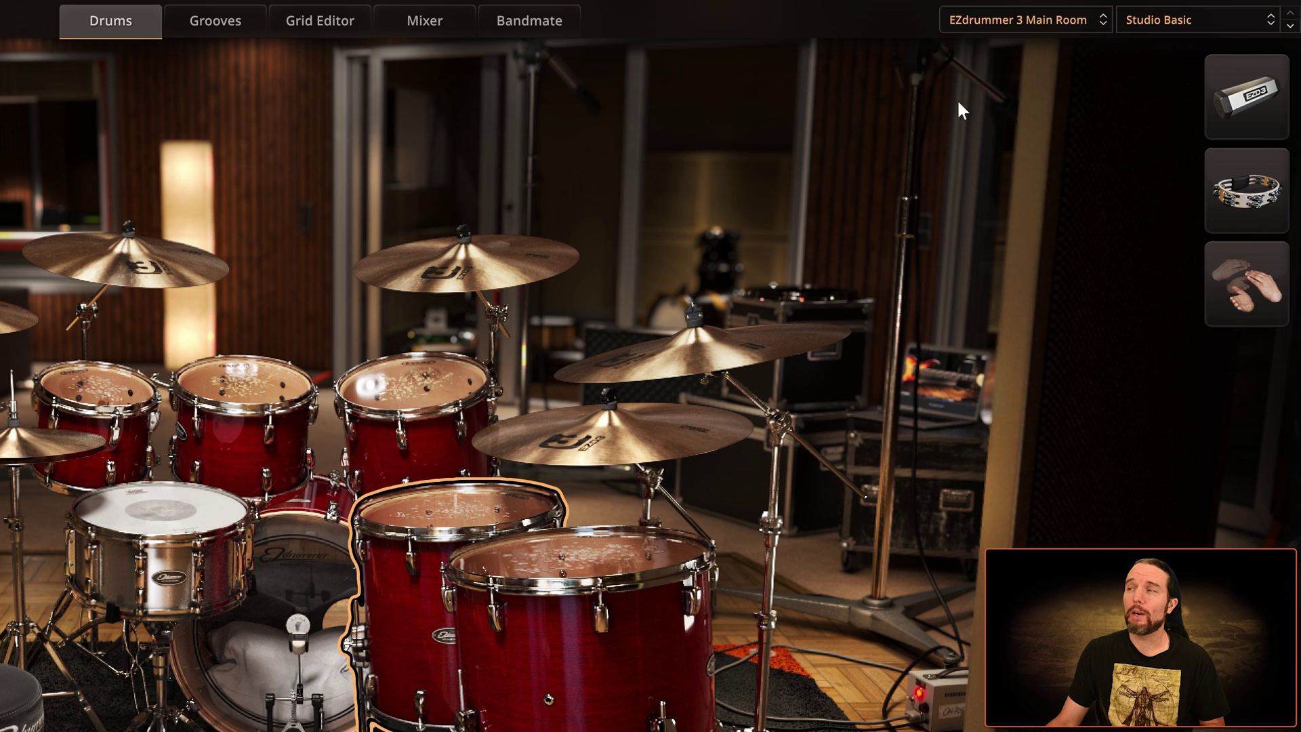
Load the EZdrummer 3 Bright Room sound library.
click(1046, 24)
scroll(996, 415, down, 2)
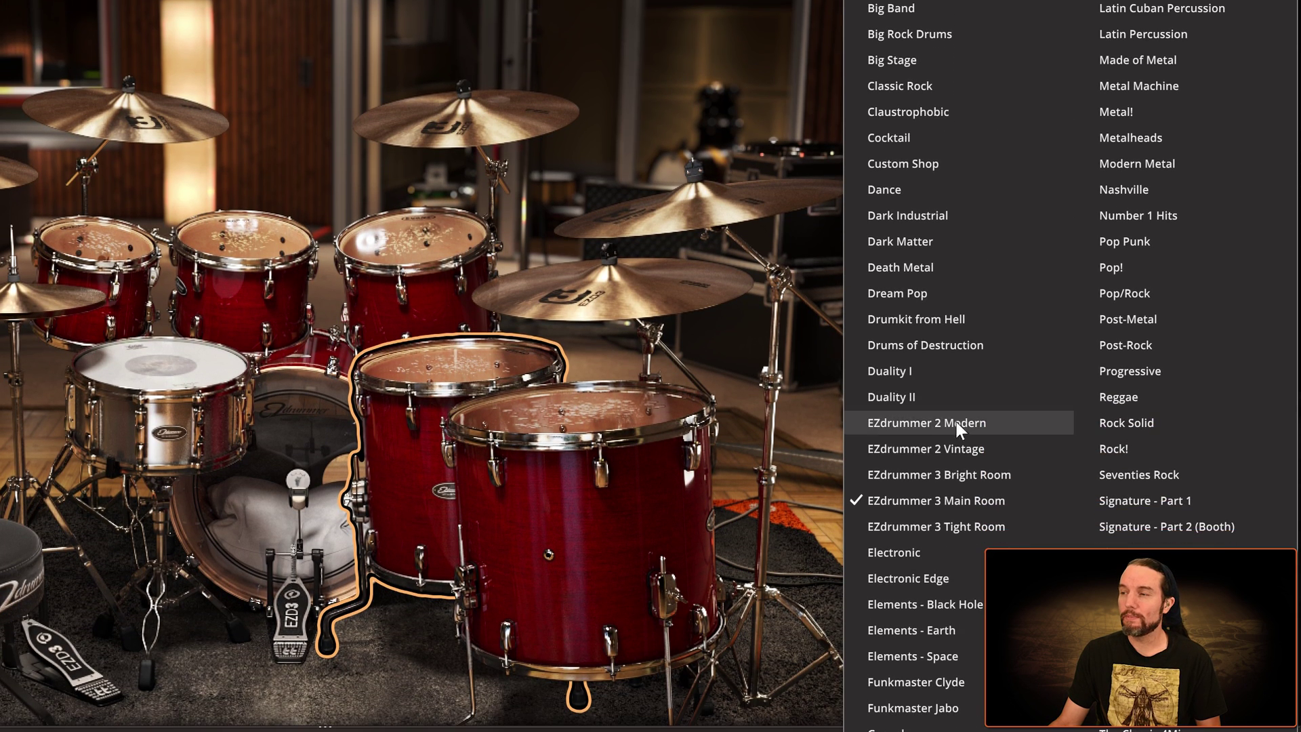
click(953, 474)
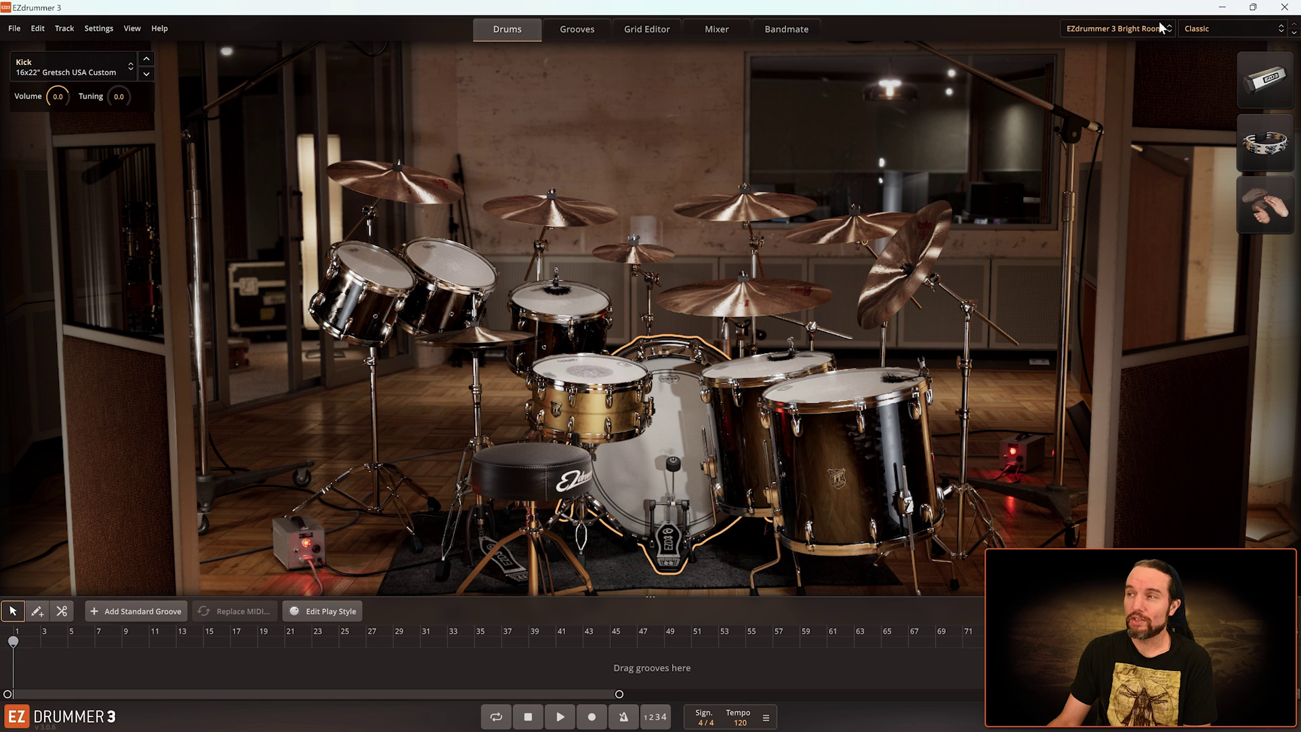
Look over the Bright Room's drum and mixer presets, and select the first floor tom in the kit.
click(1212, 28)
mouse_move(1173, 73)
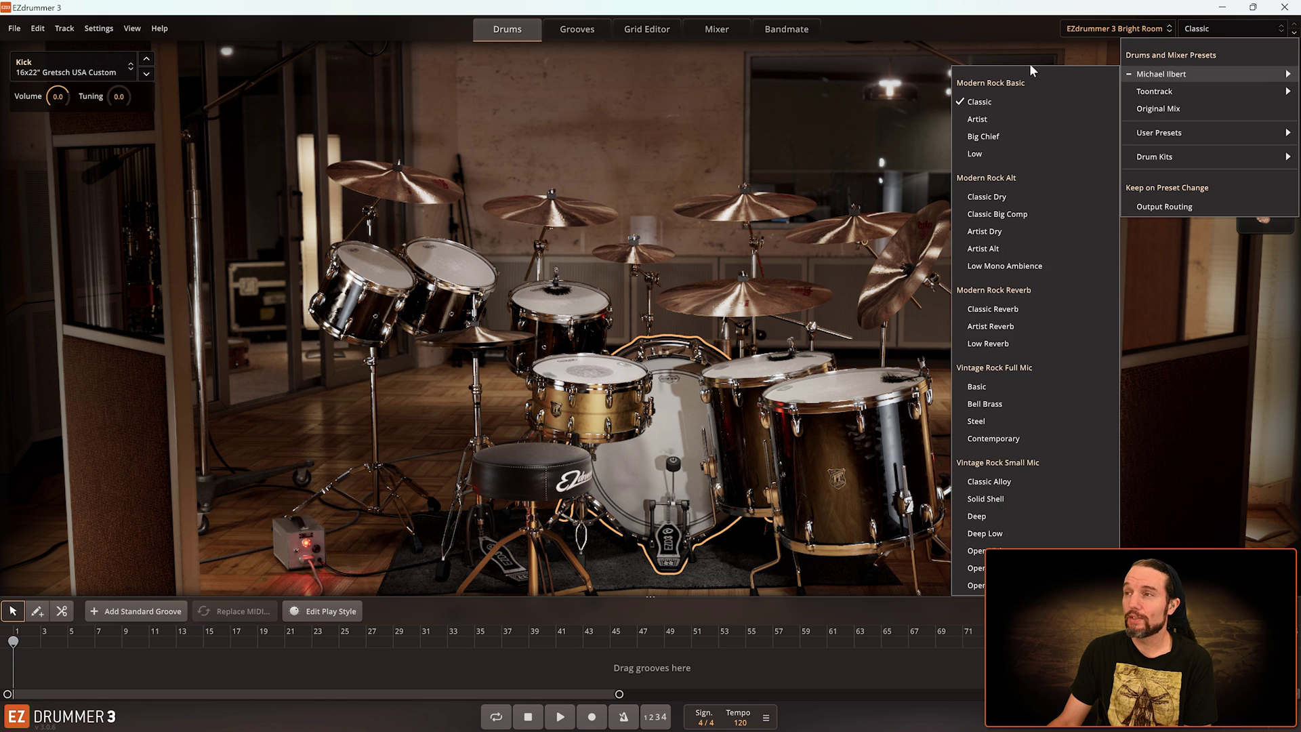
click(949, 32)
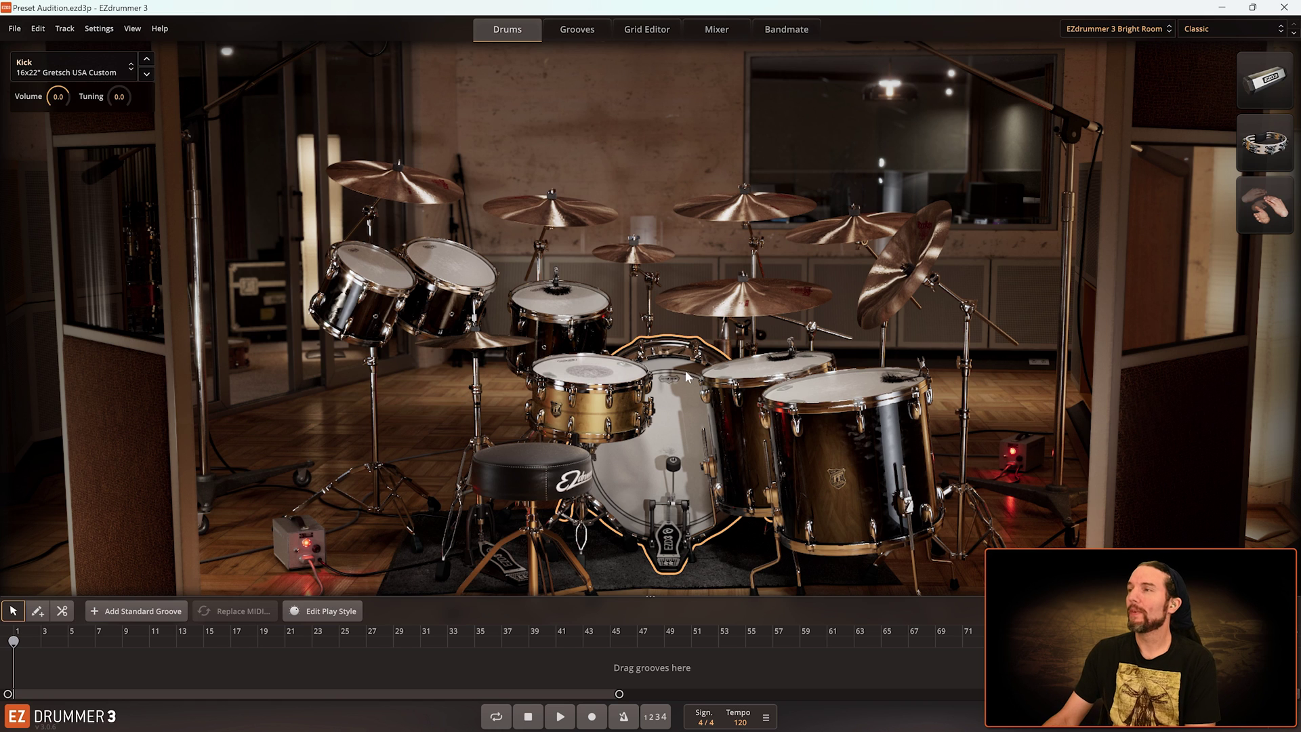
click(1203, 30)
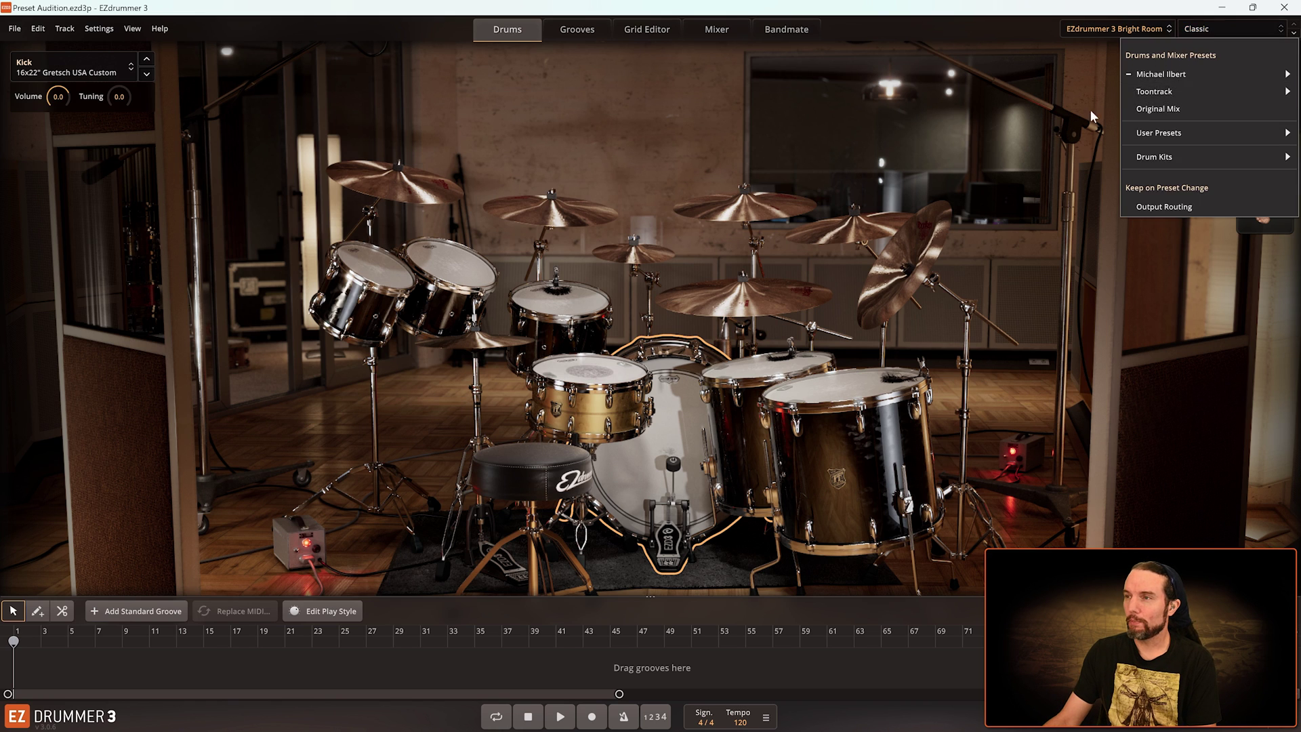
click(759, 235)
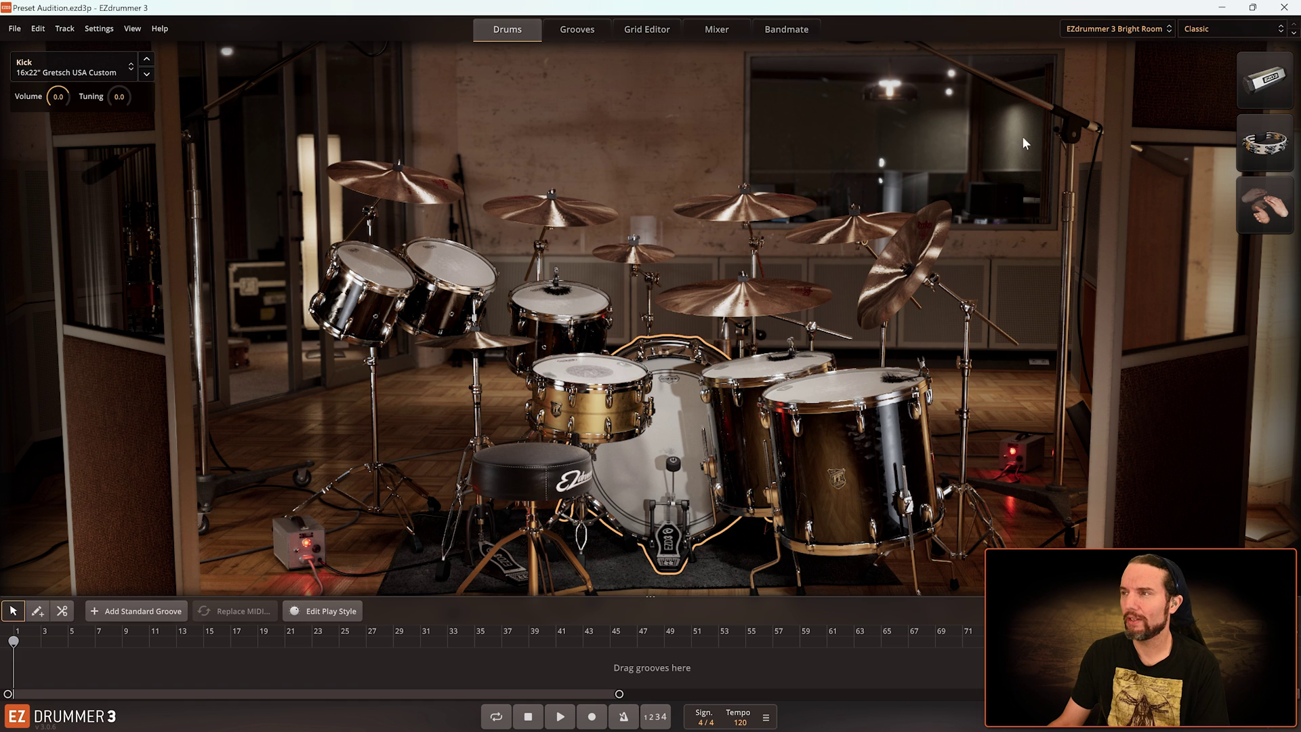
click(778, 387)
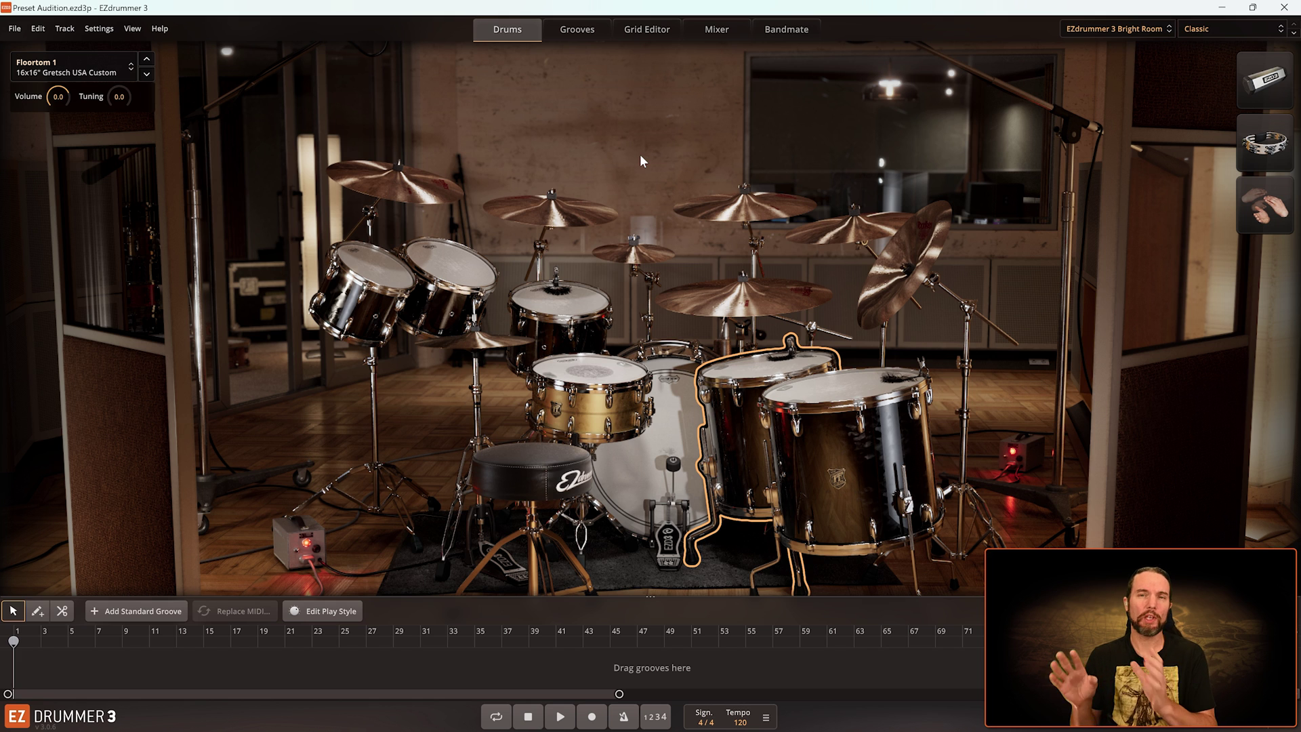
Filter the groove library to Metal, Normal Time, 4/4 grooves with Hi-Hat Open as the power hand.
click(571, 29)
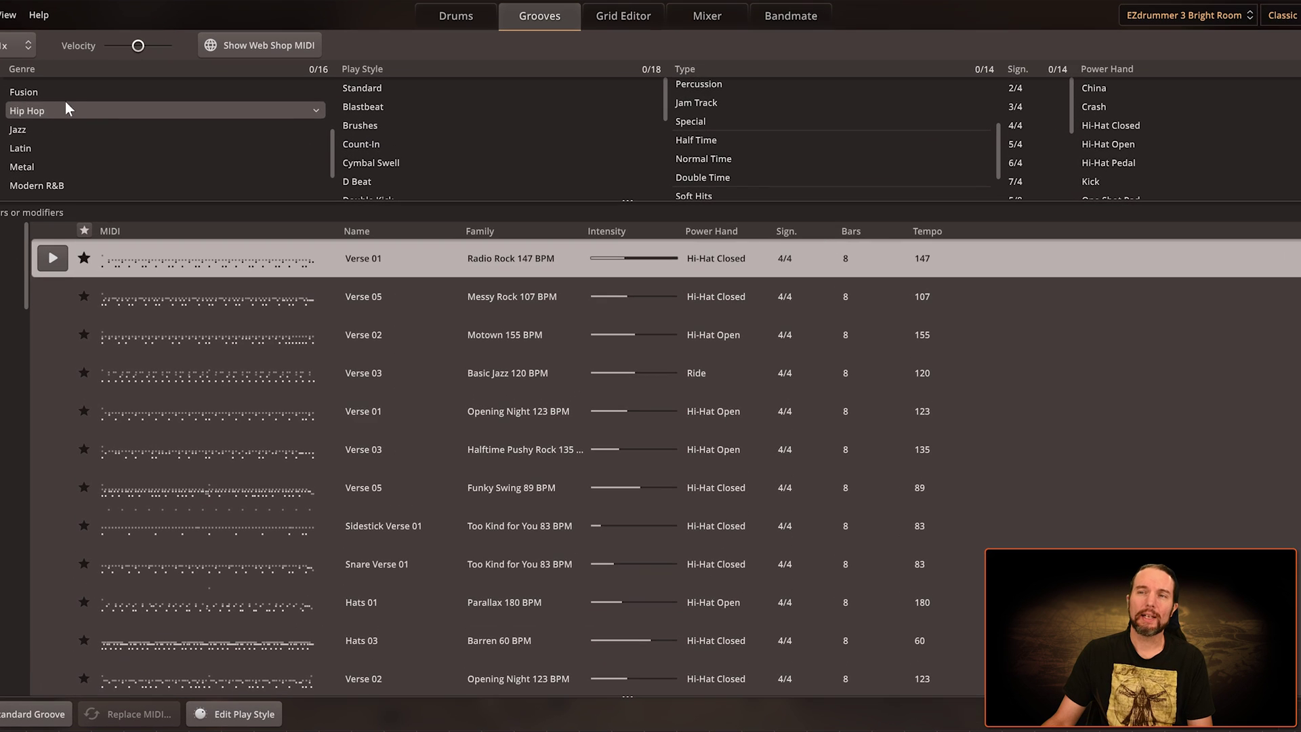
click(34, 166)
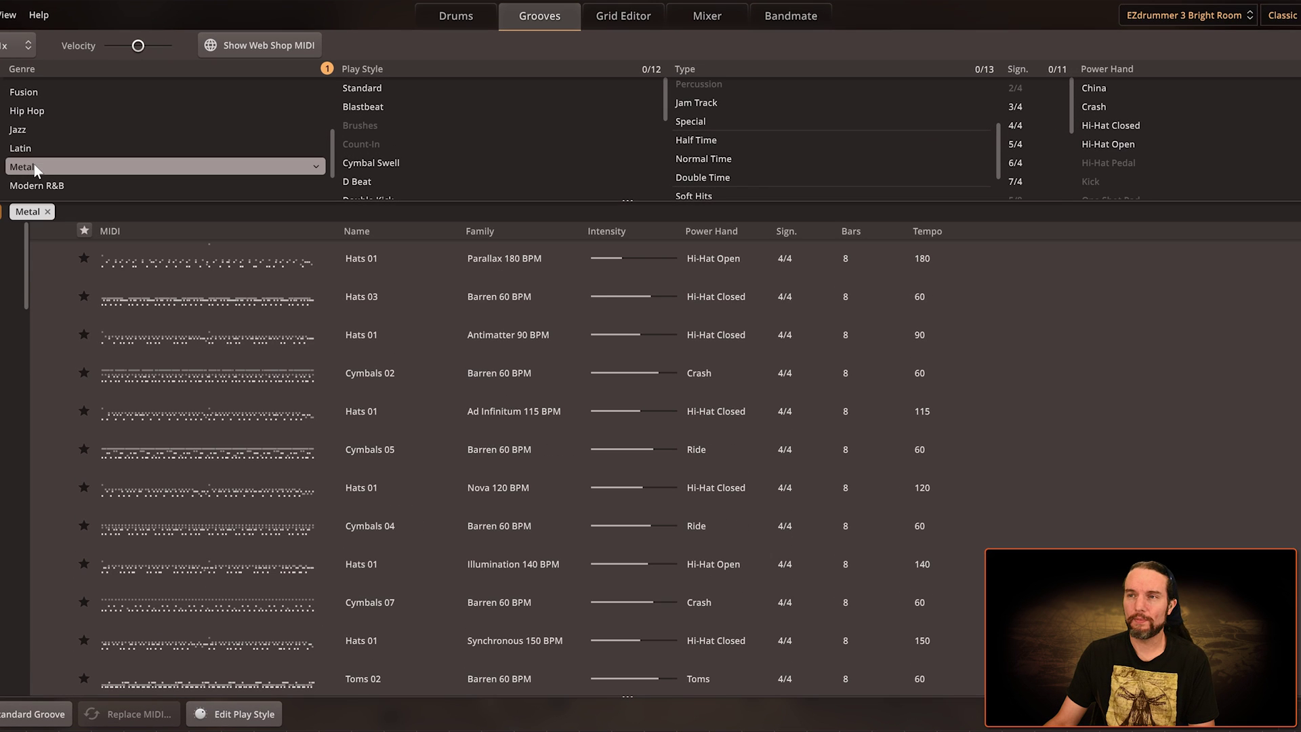
click(714, 157)
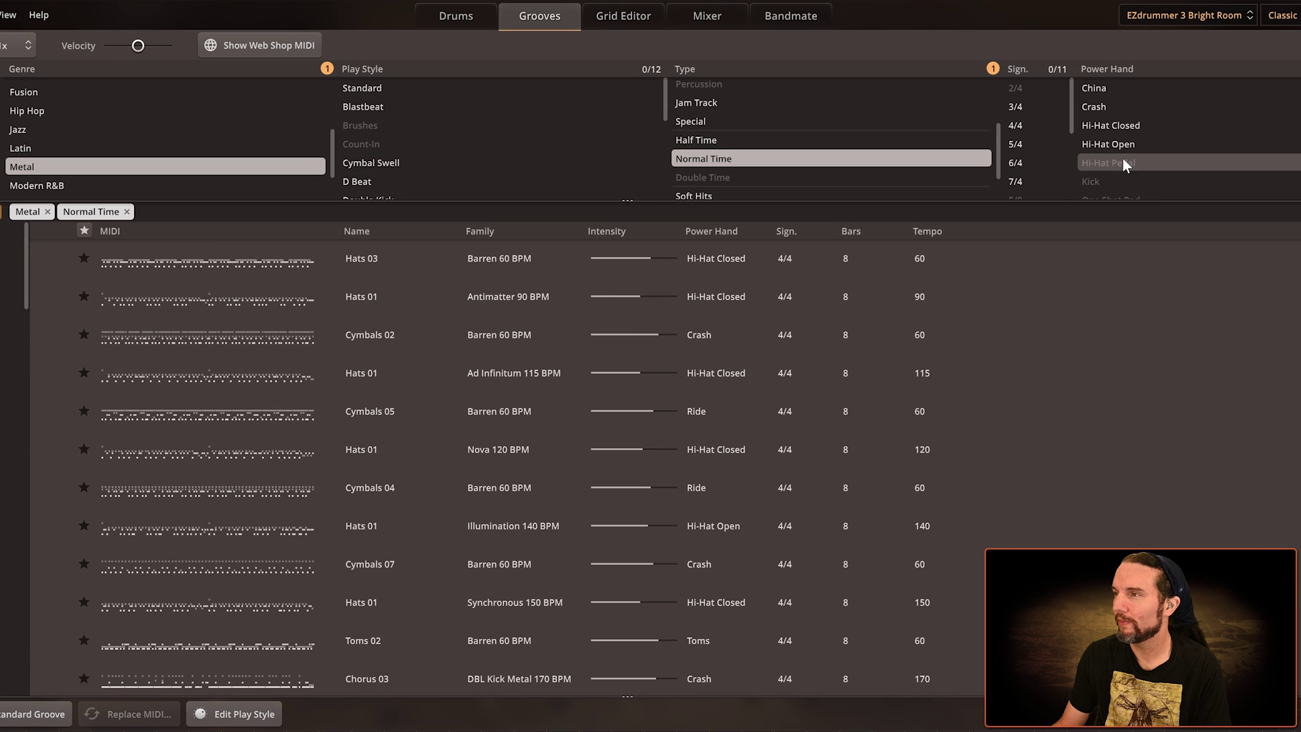
click(1136, 144)
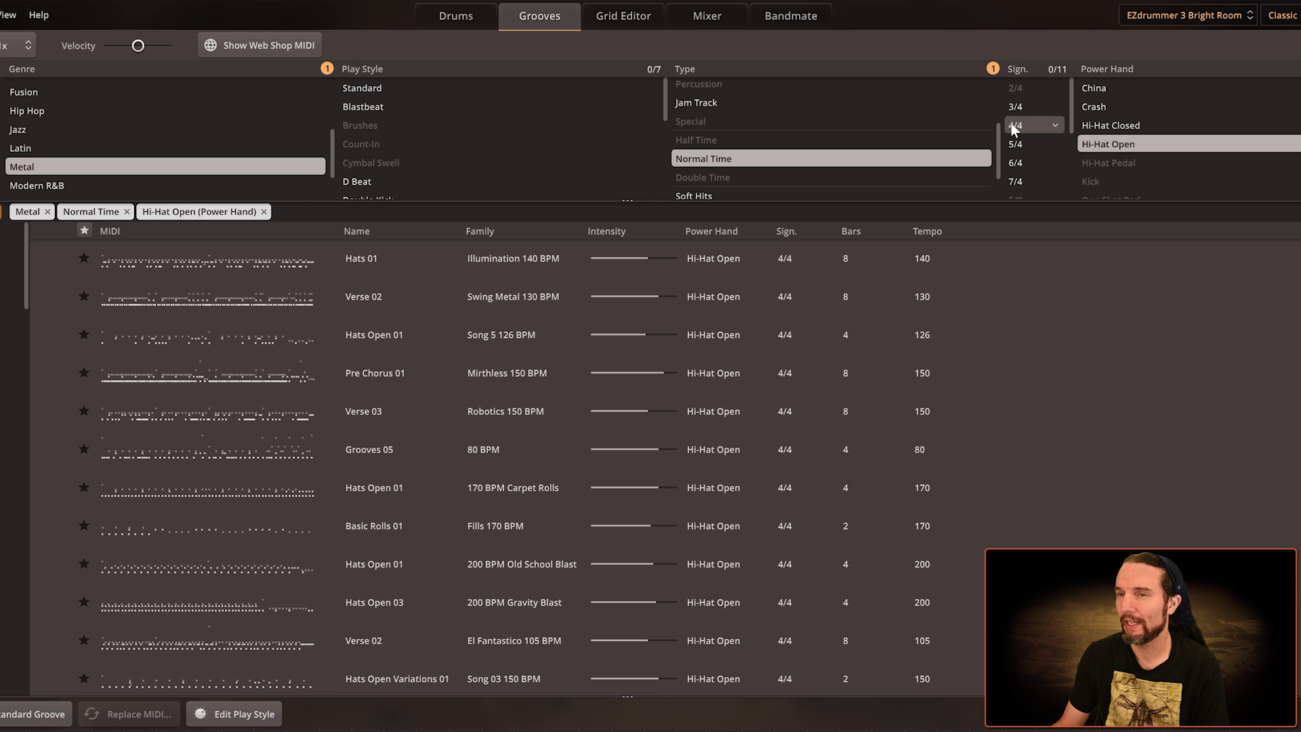
click(1014, 126)
Audition grooves from the results and place Verse 03 of Robotics 150 BPM at bar 1 of the song track.
click(44, 378)
click(49, 415)
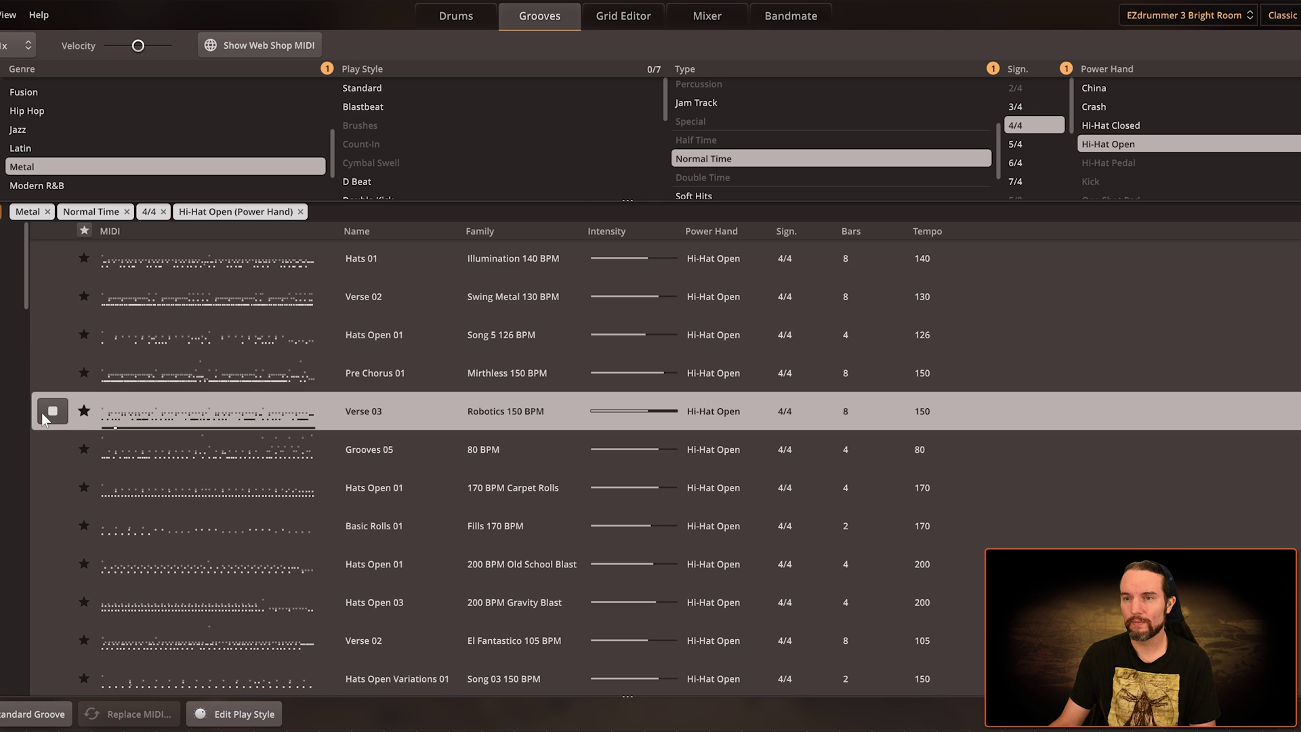
click(42, 413)
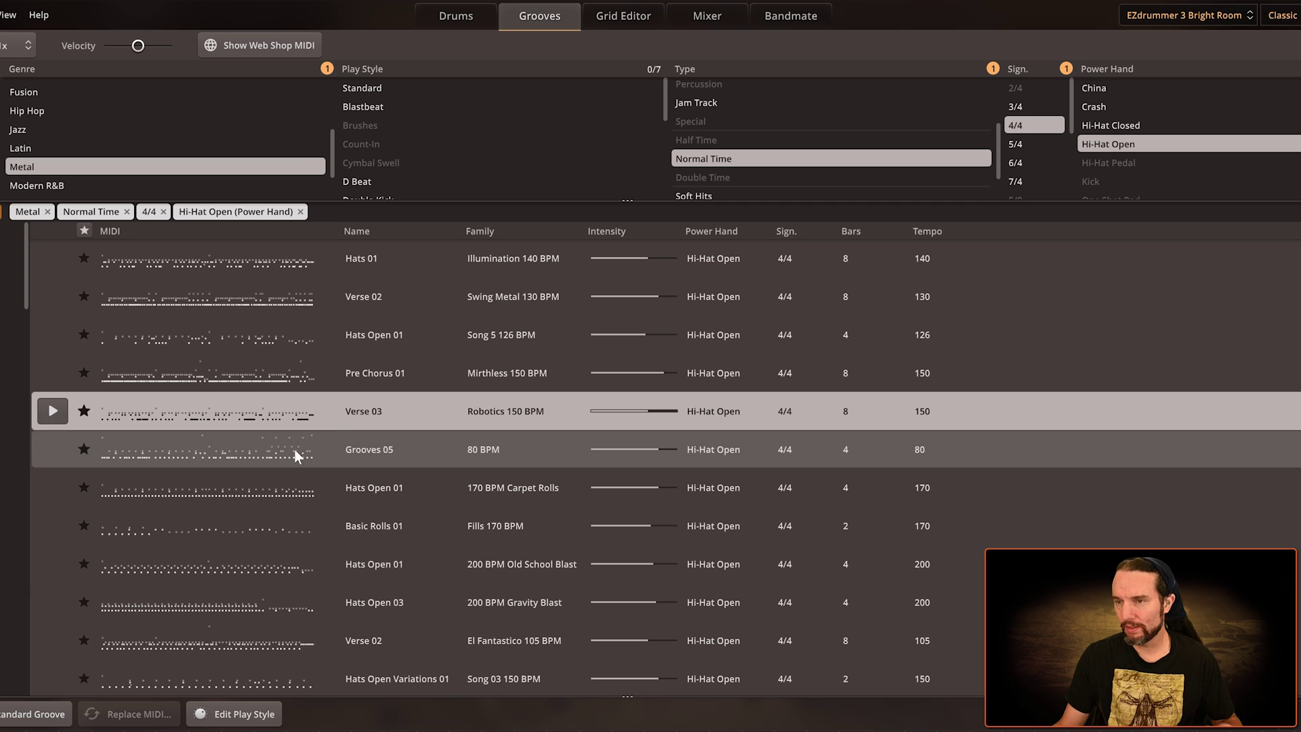
drag(279, 401, 15, 648)
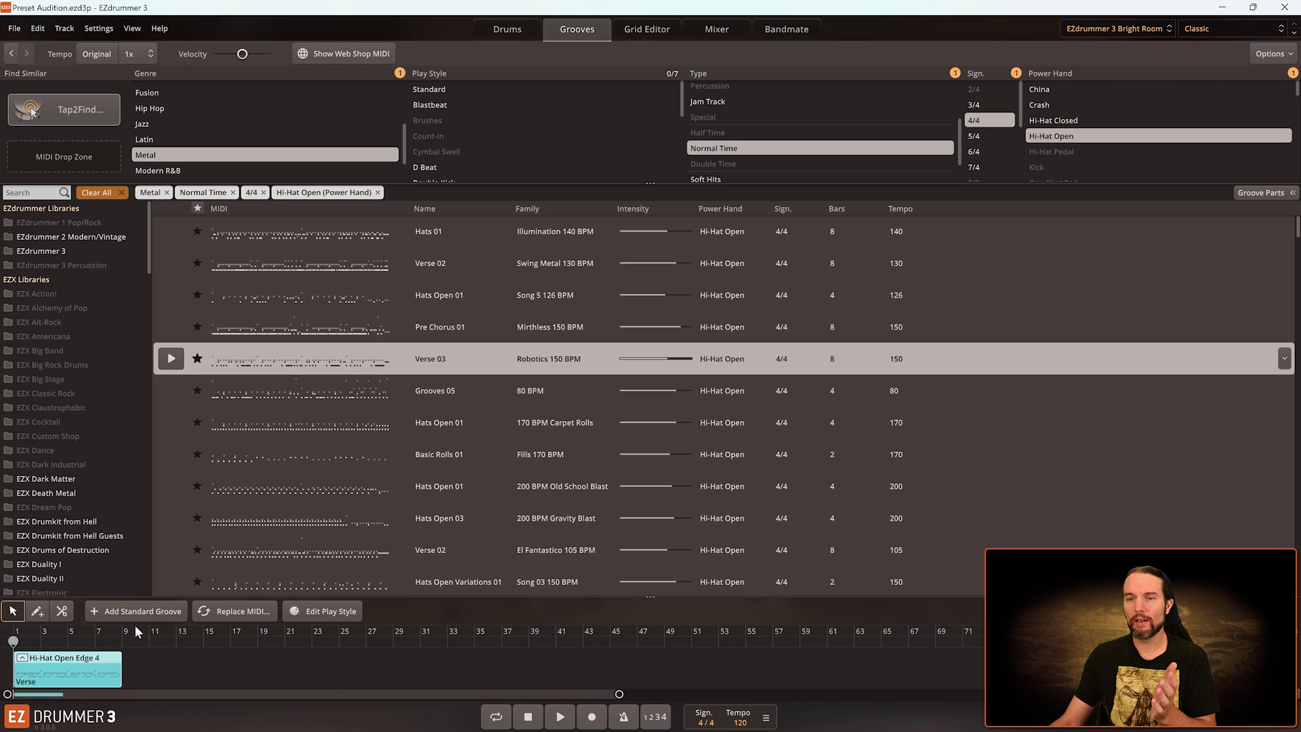
Play back the last part of the placed groove from about bar 7, and stop playback.
click(102, 635)
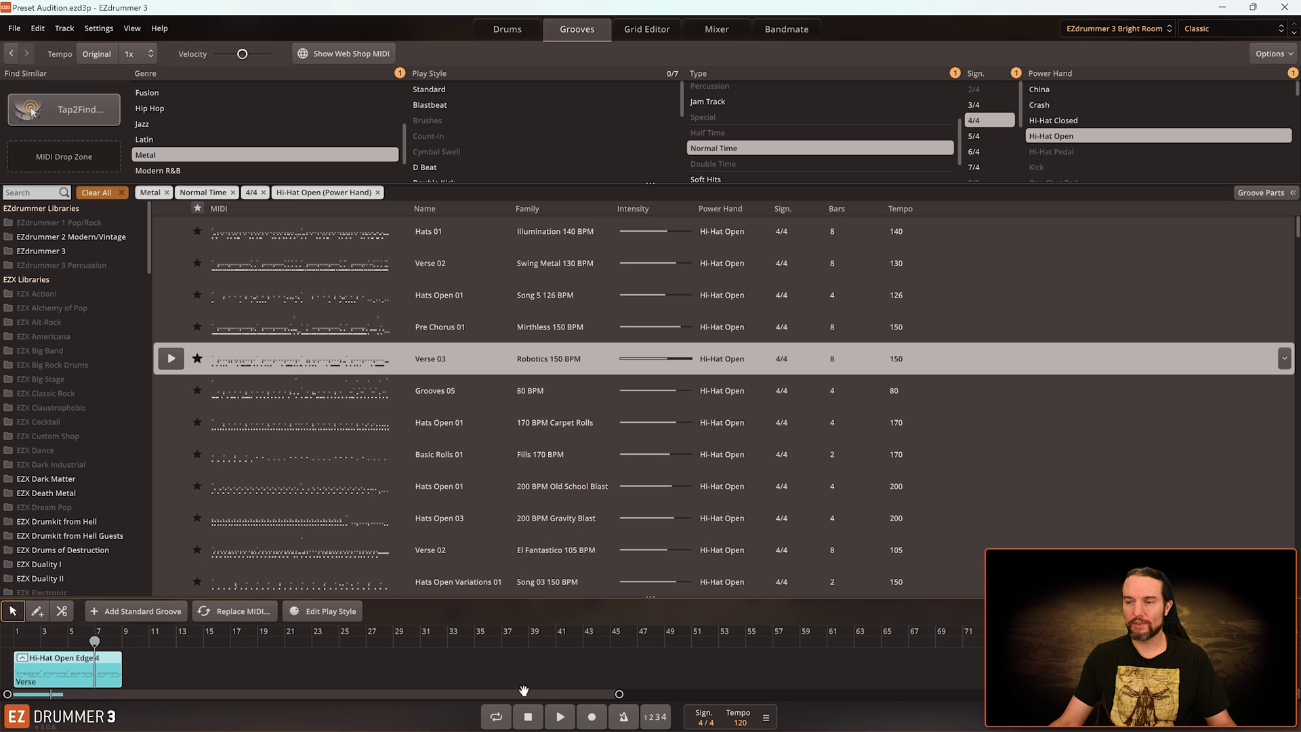
click(560, 716)
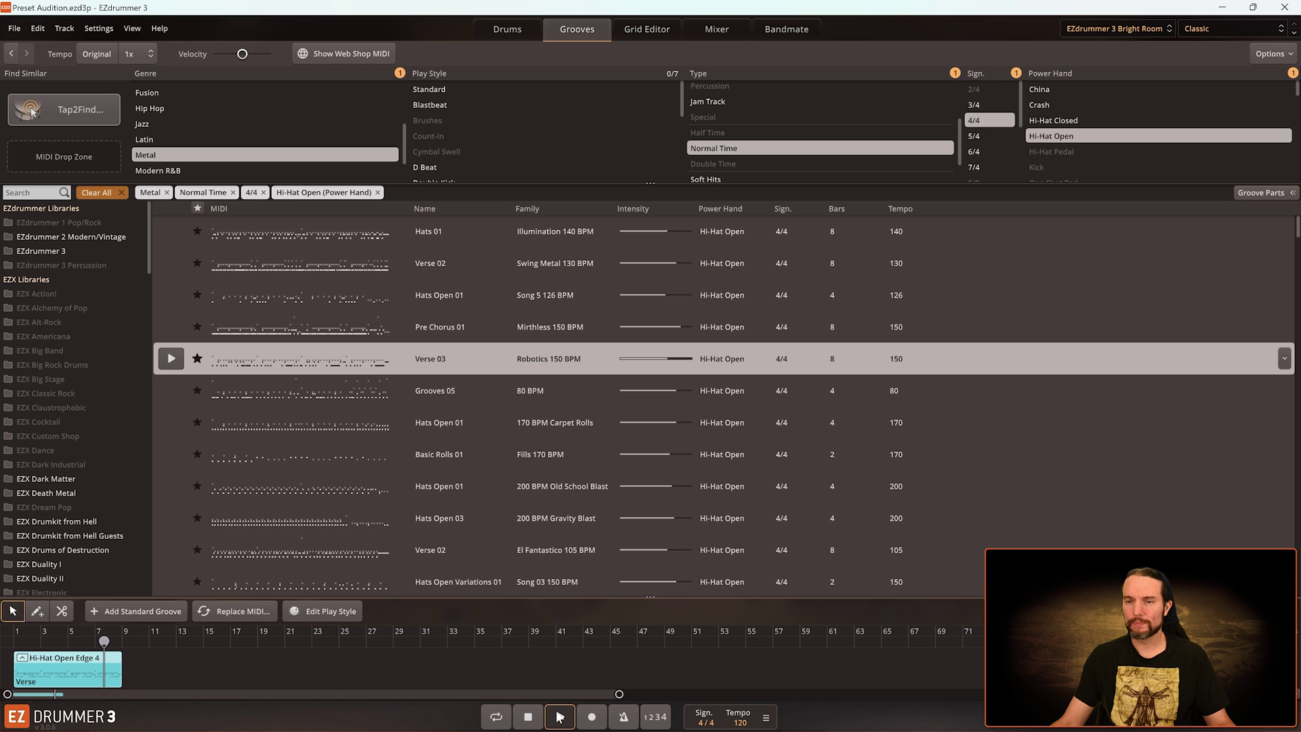
click(527, 716)
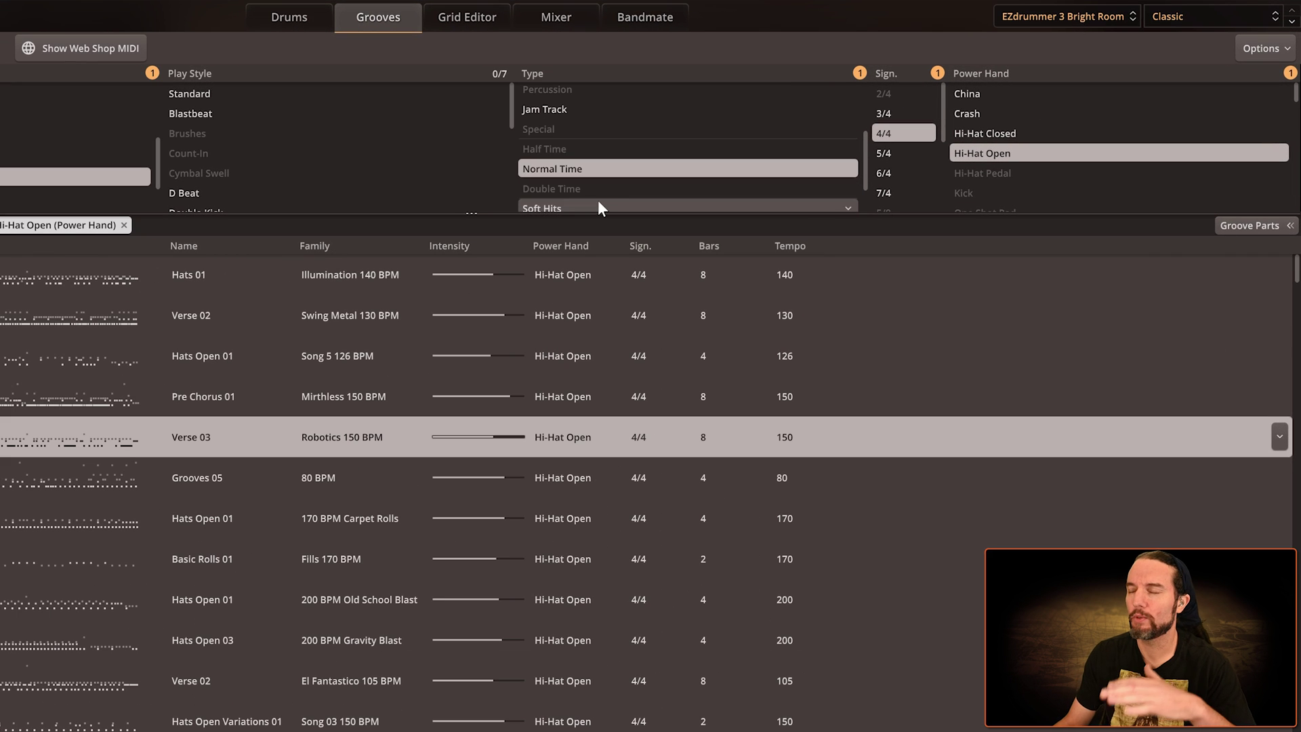
Narrow the groove filters to the Fill type and change the power hand to Toms.
scroll(617, 169, up, 3)
click(545, 140)
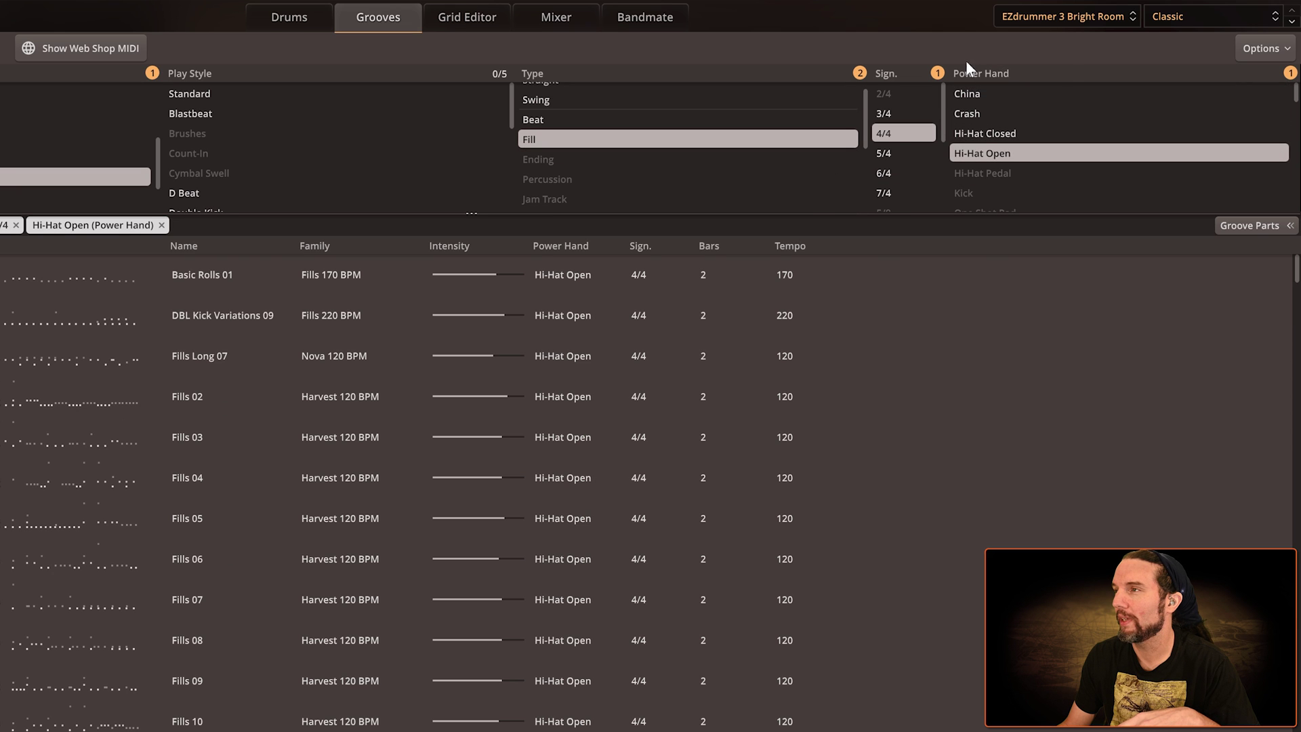
click(1290, 72)
scroll(1077, 146, down, 2)
scroll(1068, 152, down, 5)
click(1038, 166)
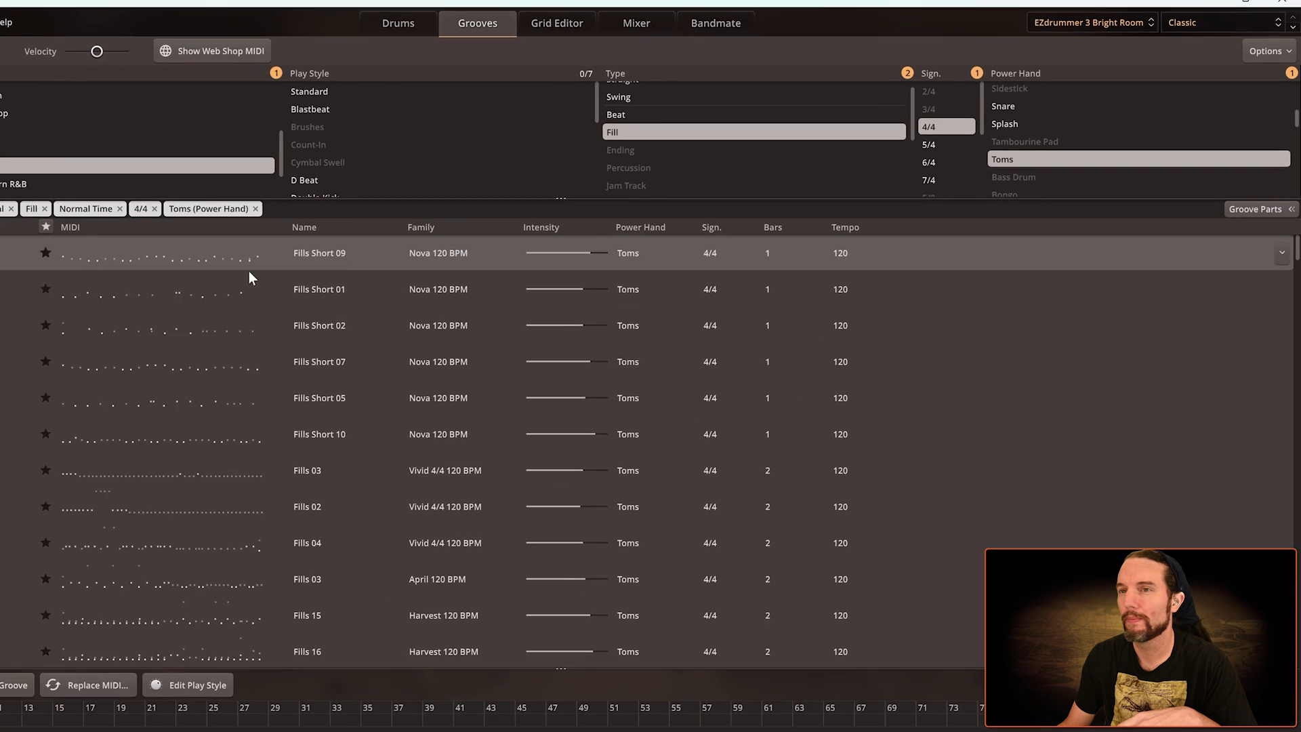
Audition Fills Short 09 of Nova 120 BPM, place it over bar 8 of the song track, and play the track on a loop.
click(171, 233)
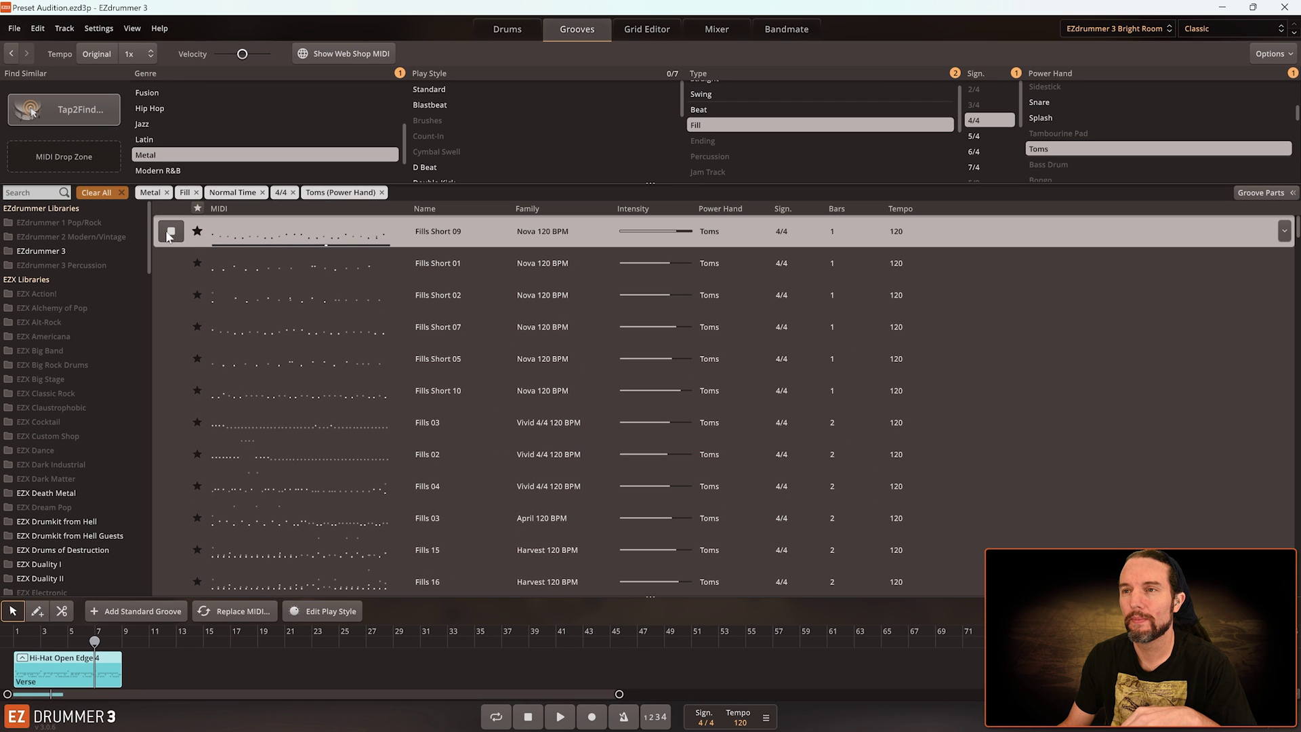
drag(306, 241, 13, 634)
click(496, 716)
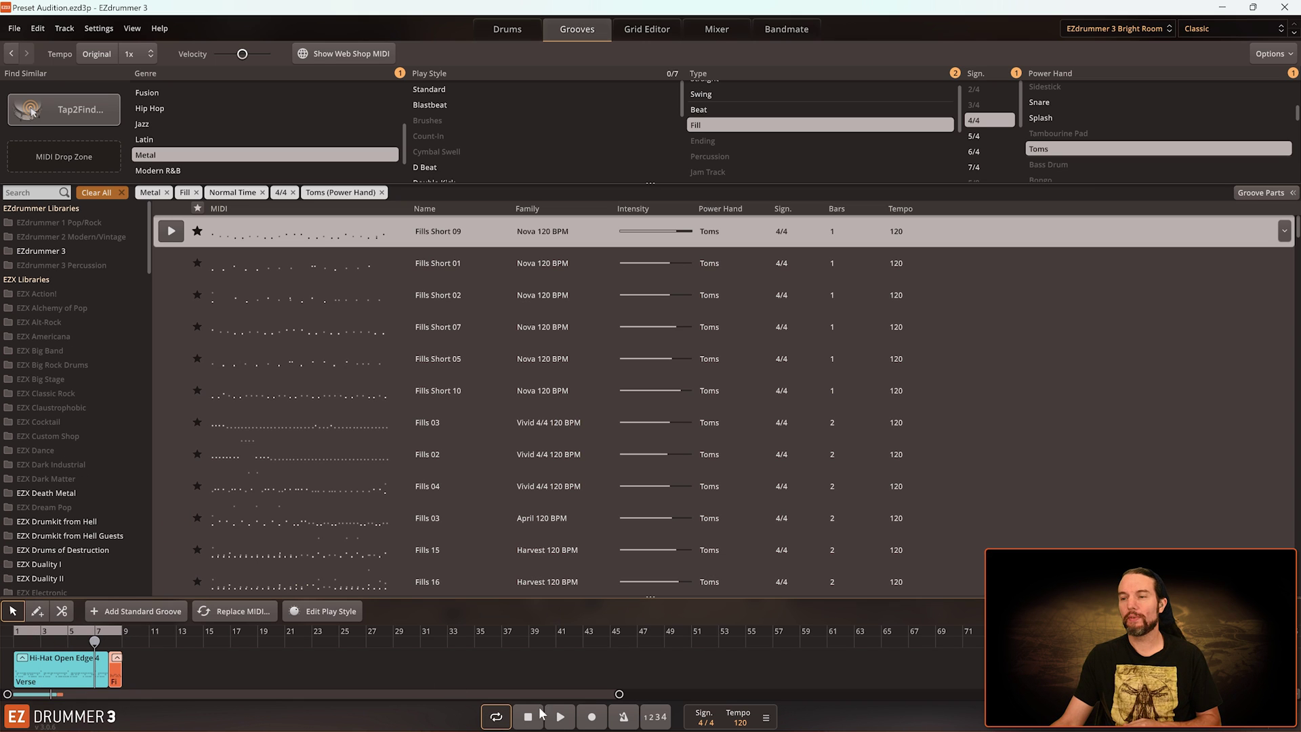
click(560, 718)
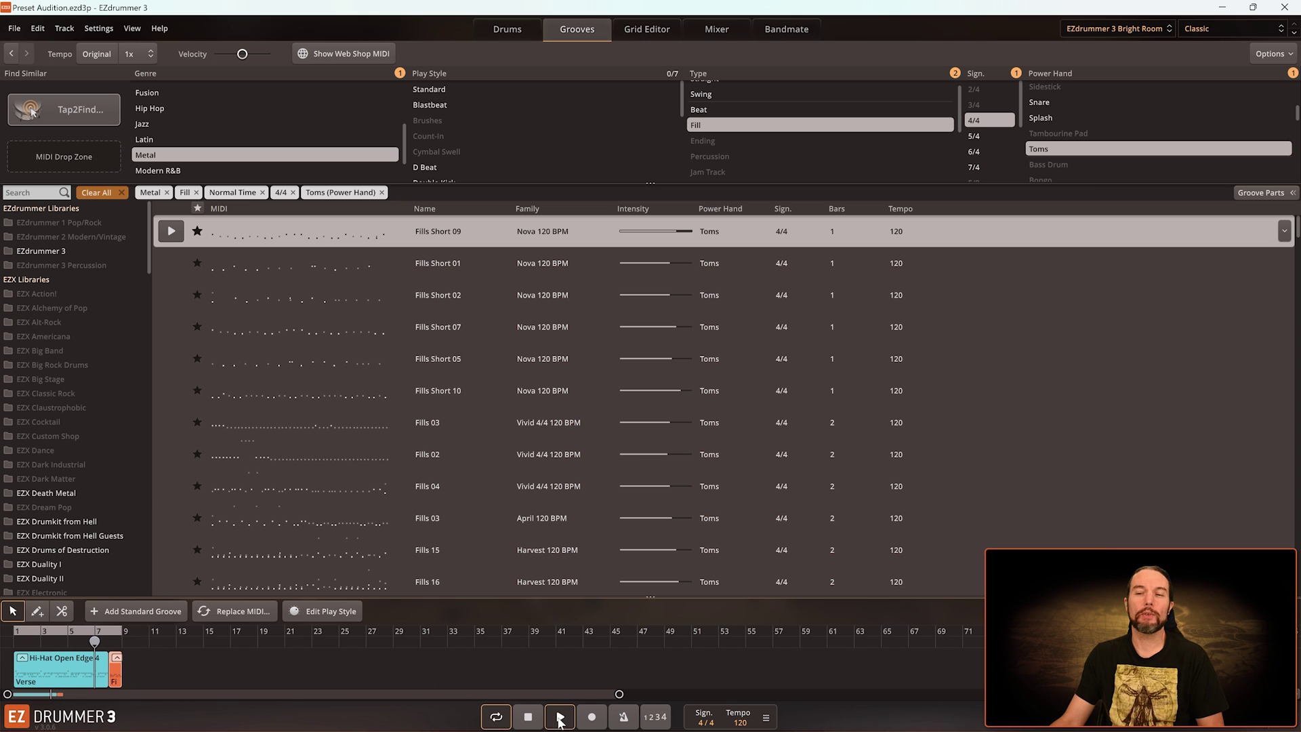
Return to the drum kit view and look over the preset and sound library lists while the loop plays.
click(509, 32)
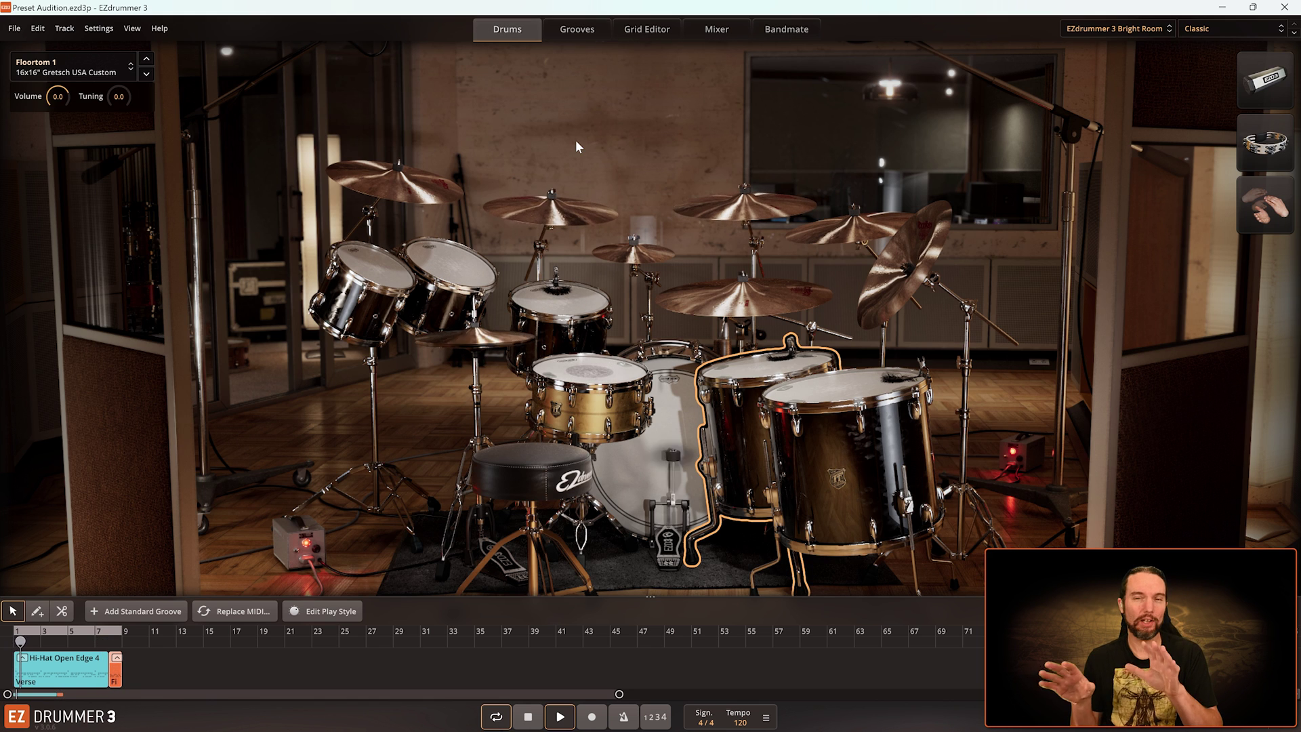
click(1239, 30)
click(1079, 38)
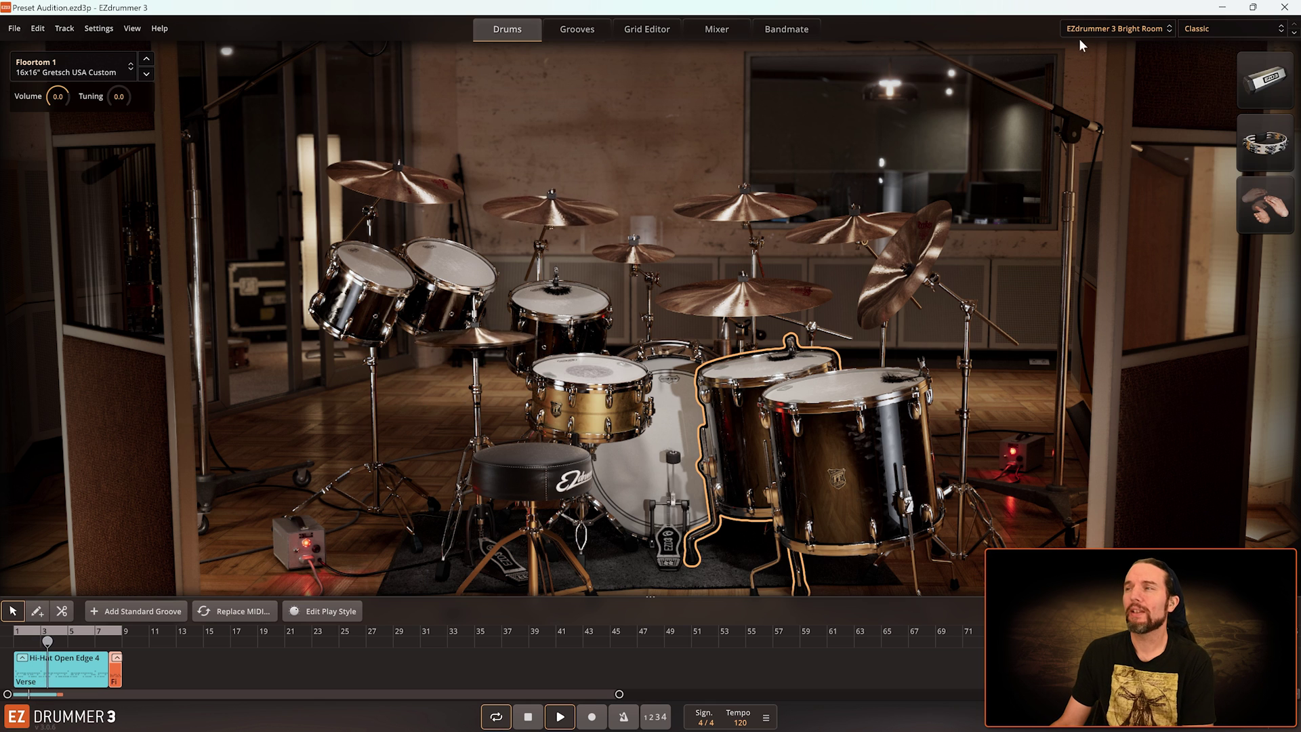
click(1123, 30)
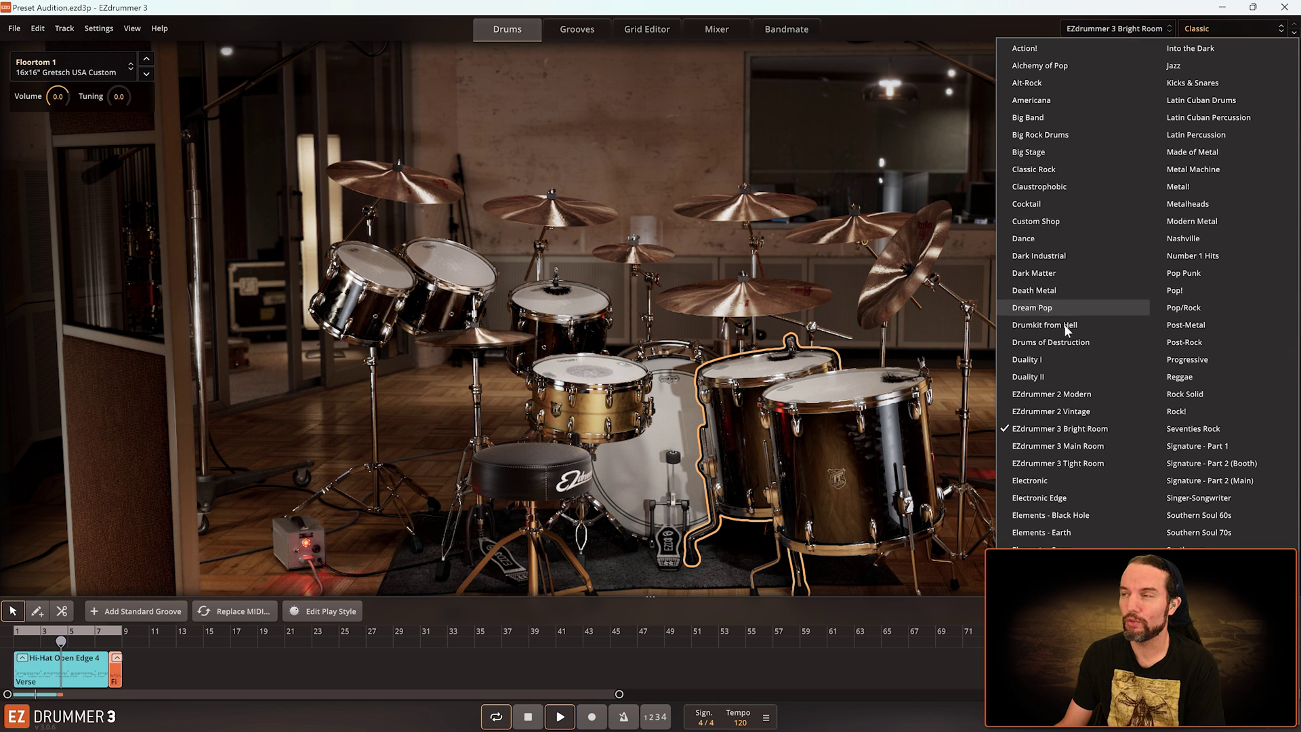
click(1006, 10)
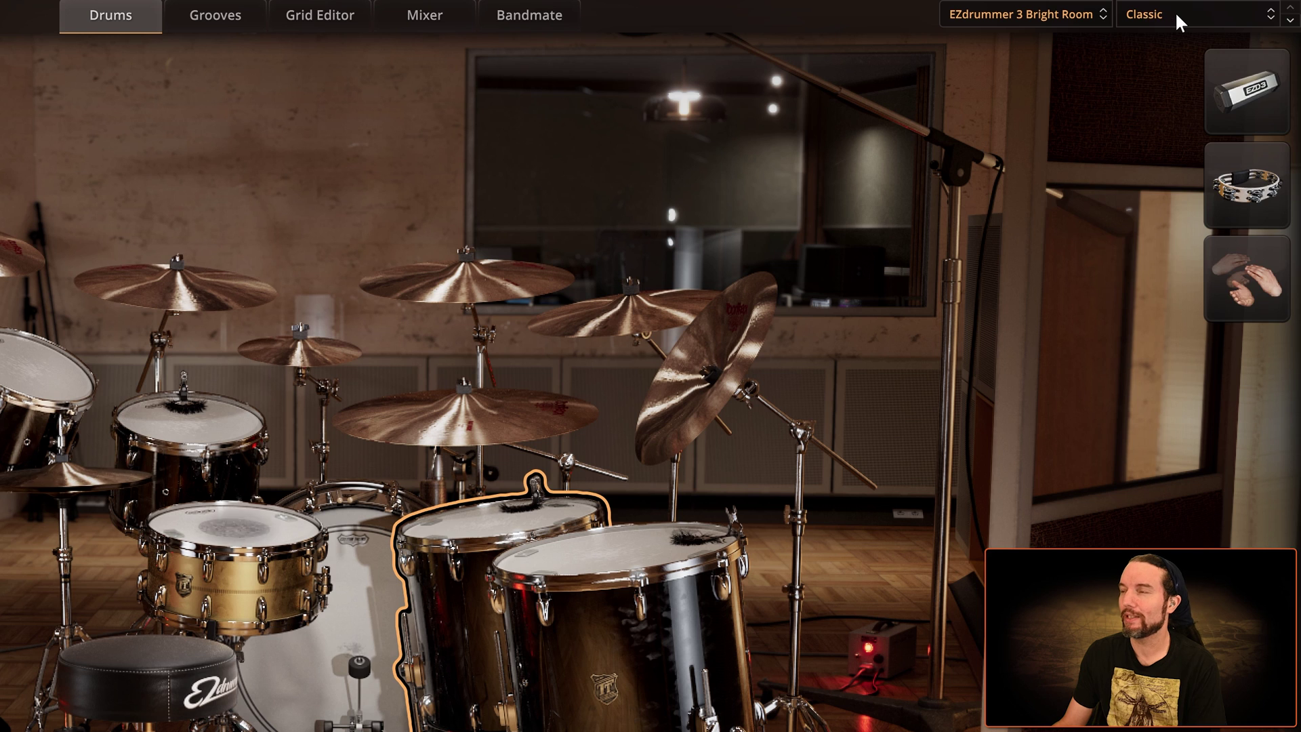
Load the Fundamental Metal preset from the Hard and Heavy group of the Toontrack presets.
click(1188, 15)
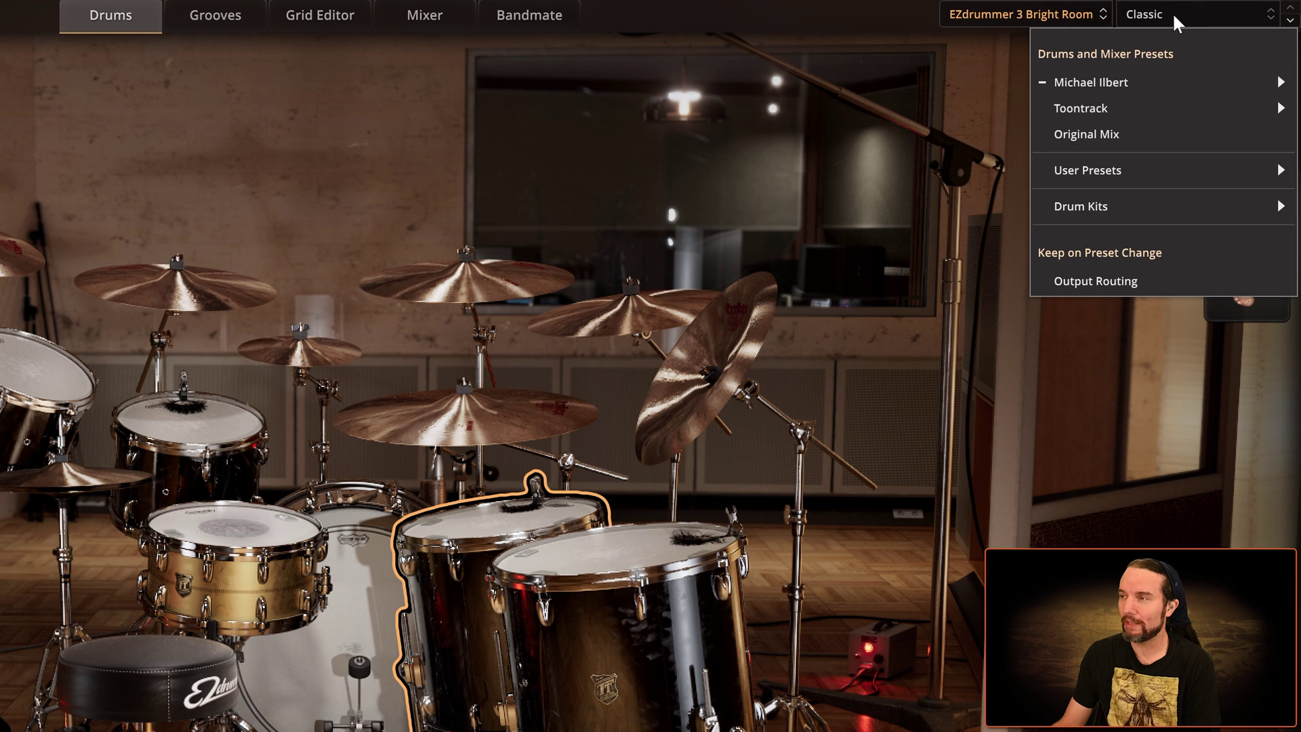
mouse_move(1107, 112)
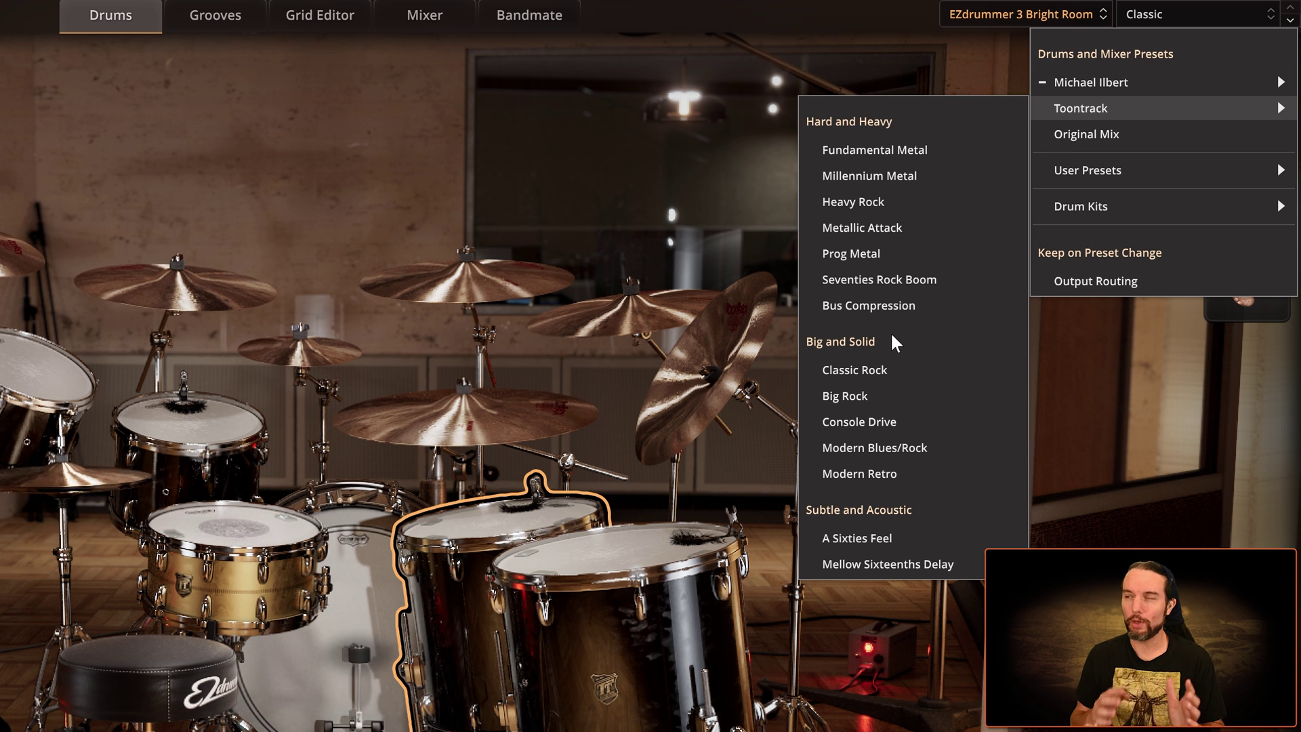
click(895, 150)
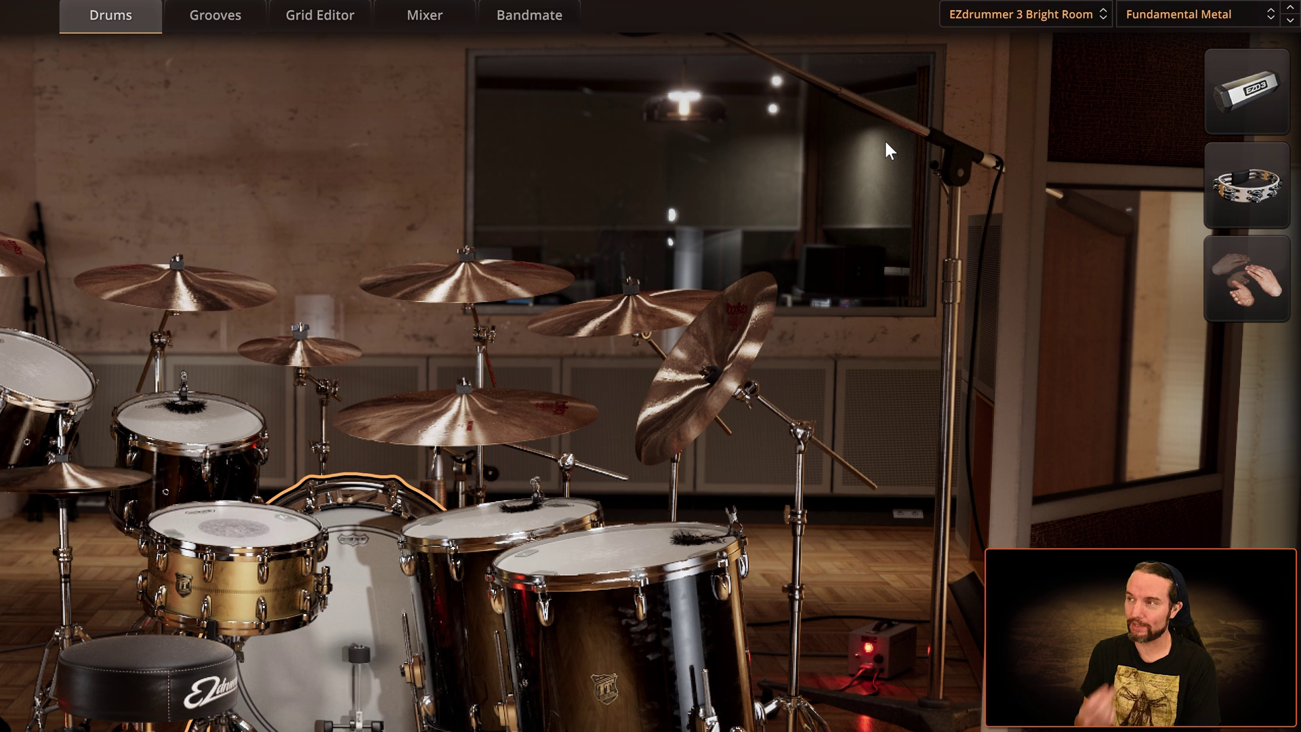
Load the Millennium Metal preset from the Hard and Heavy group of the Toontrack presets and show its mixer channels.
click(1183, 15)
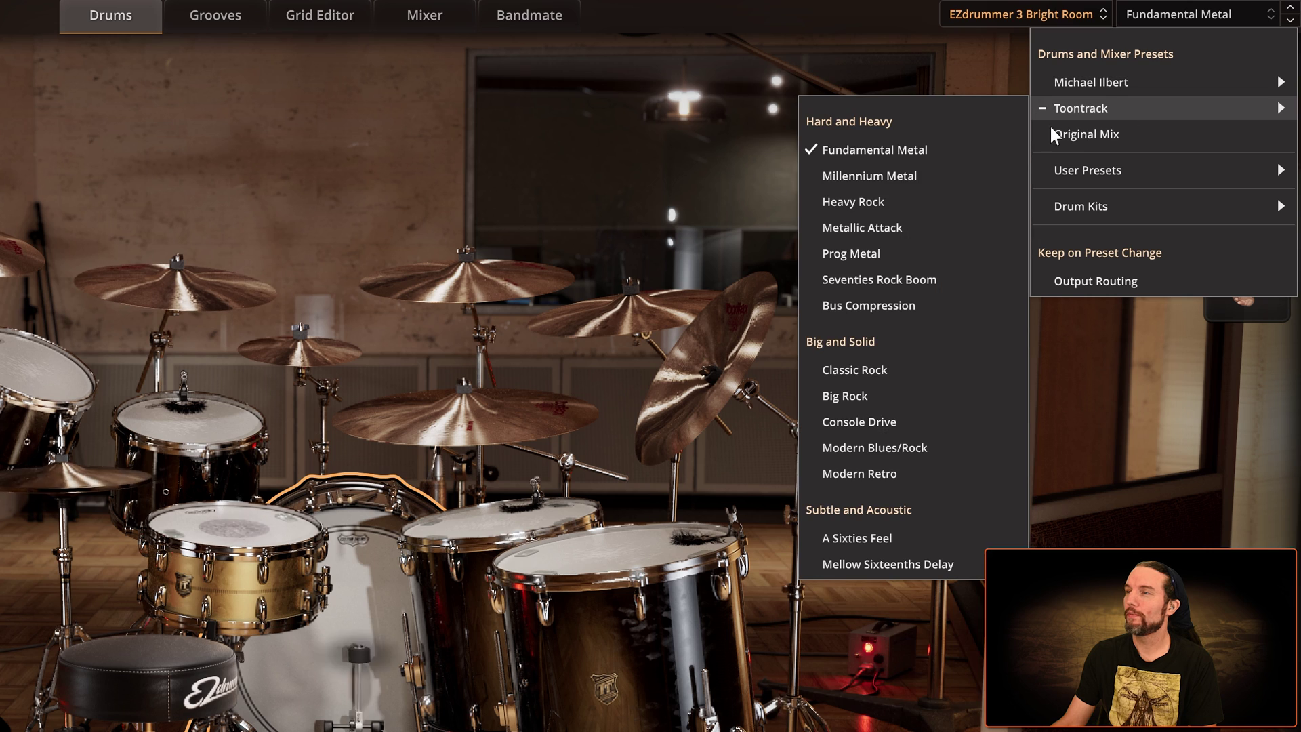
click(872, 176)
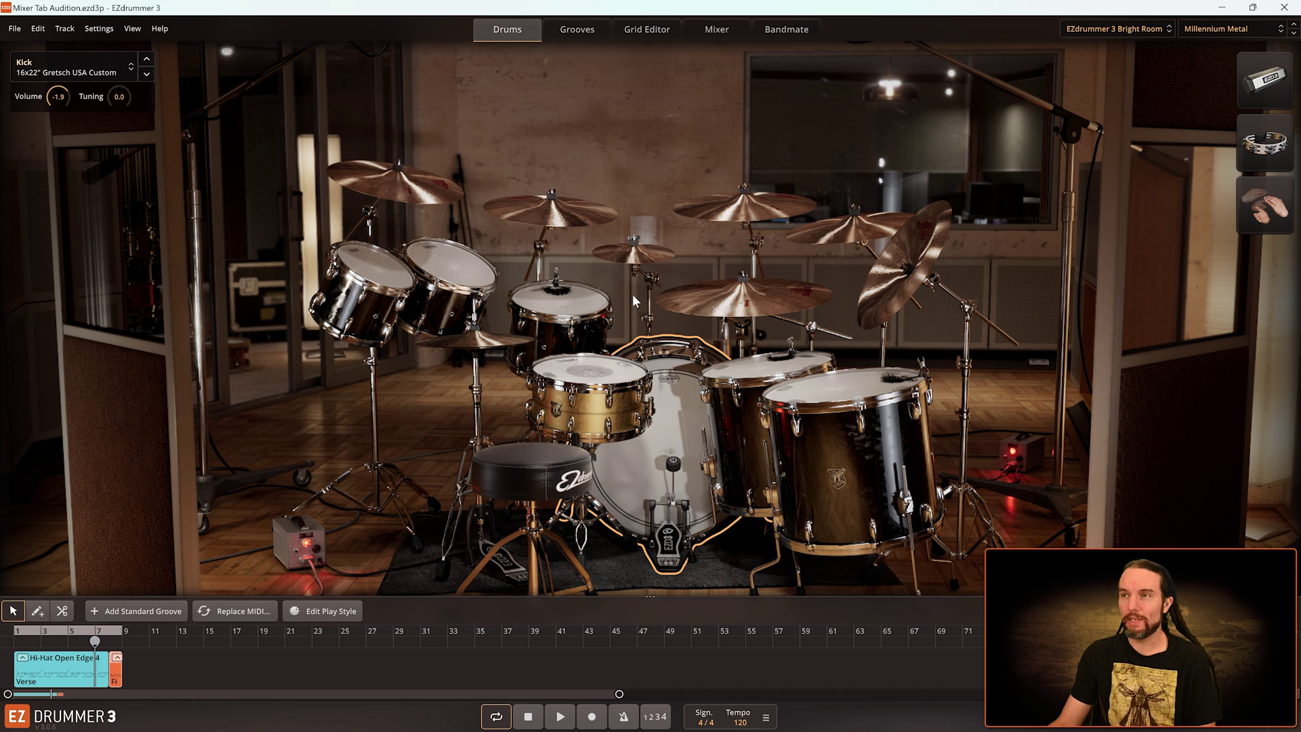
click(716, 29)
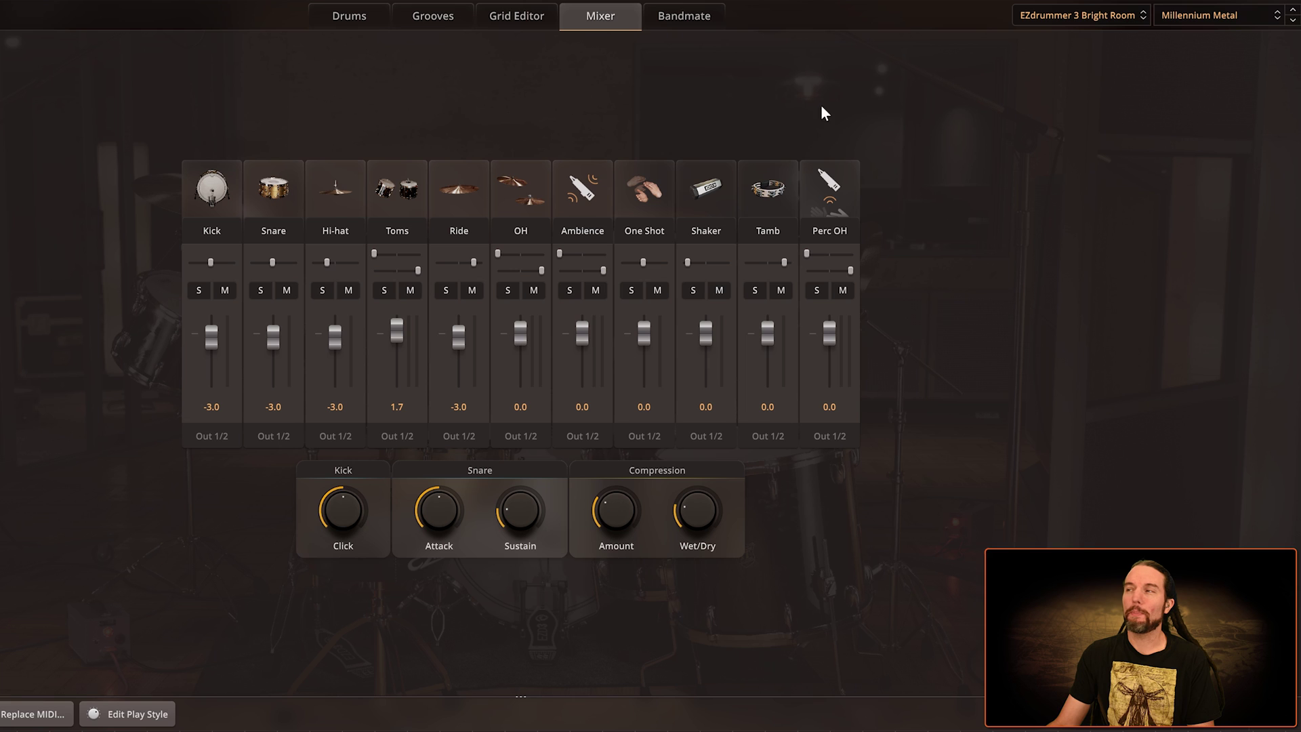
click(1201, 16)
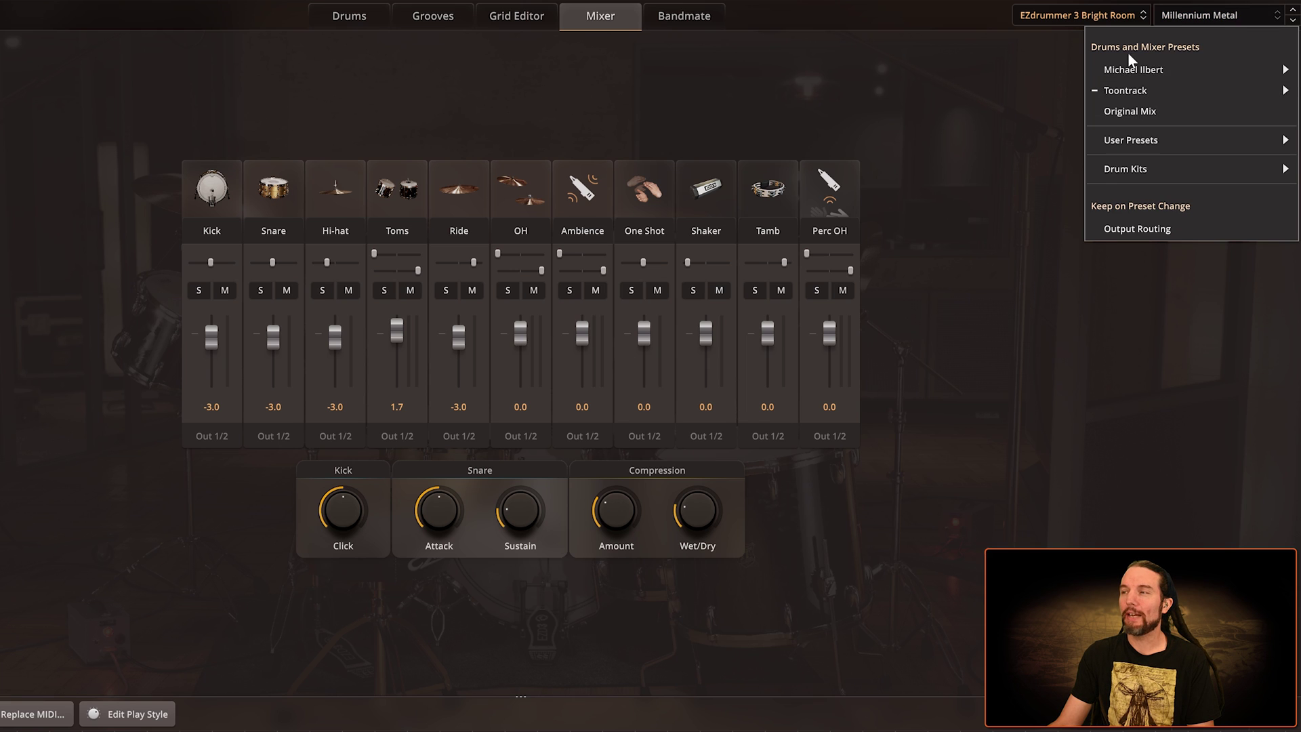
click(891, 54)
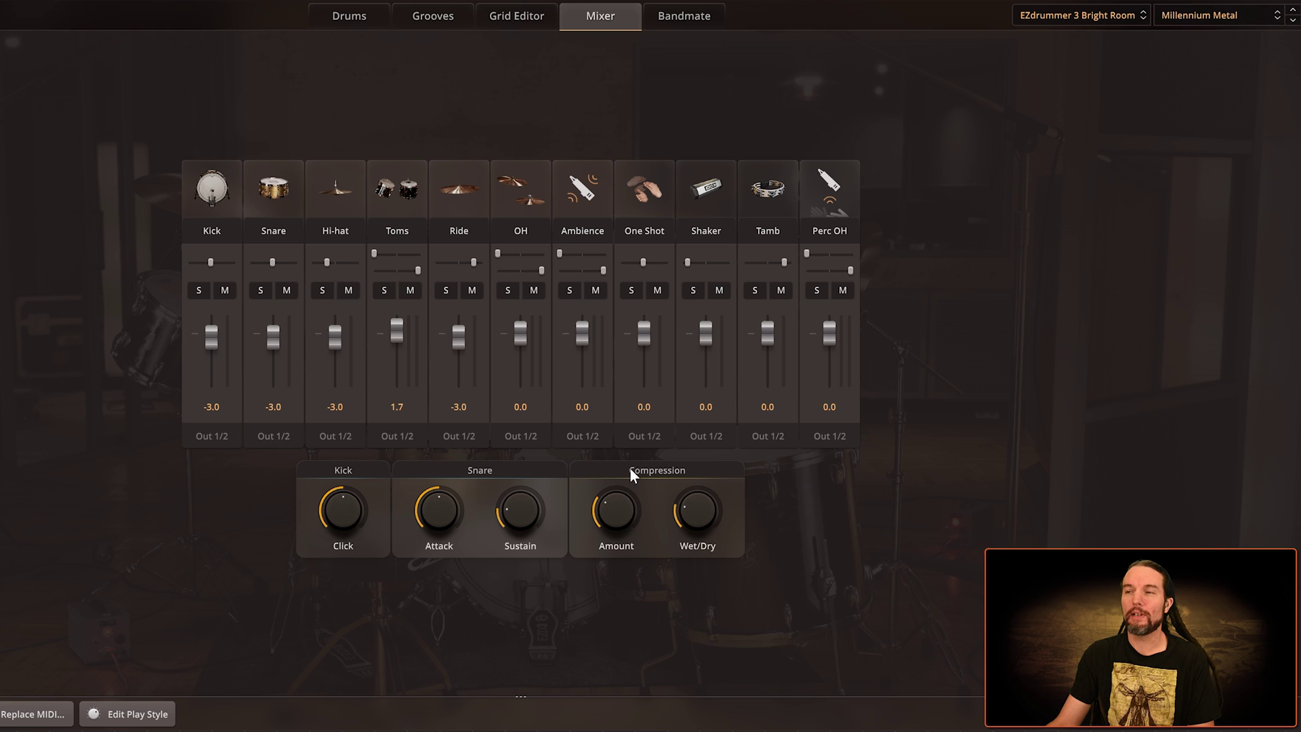
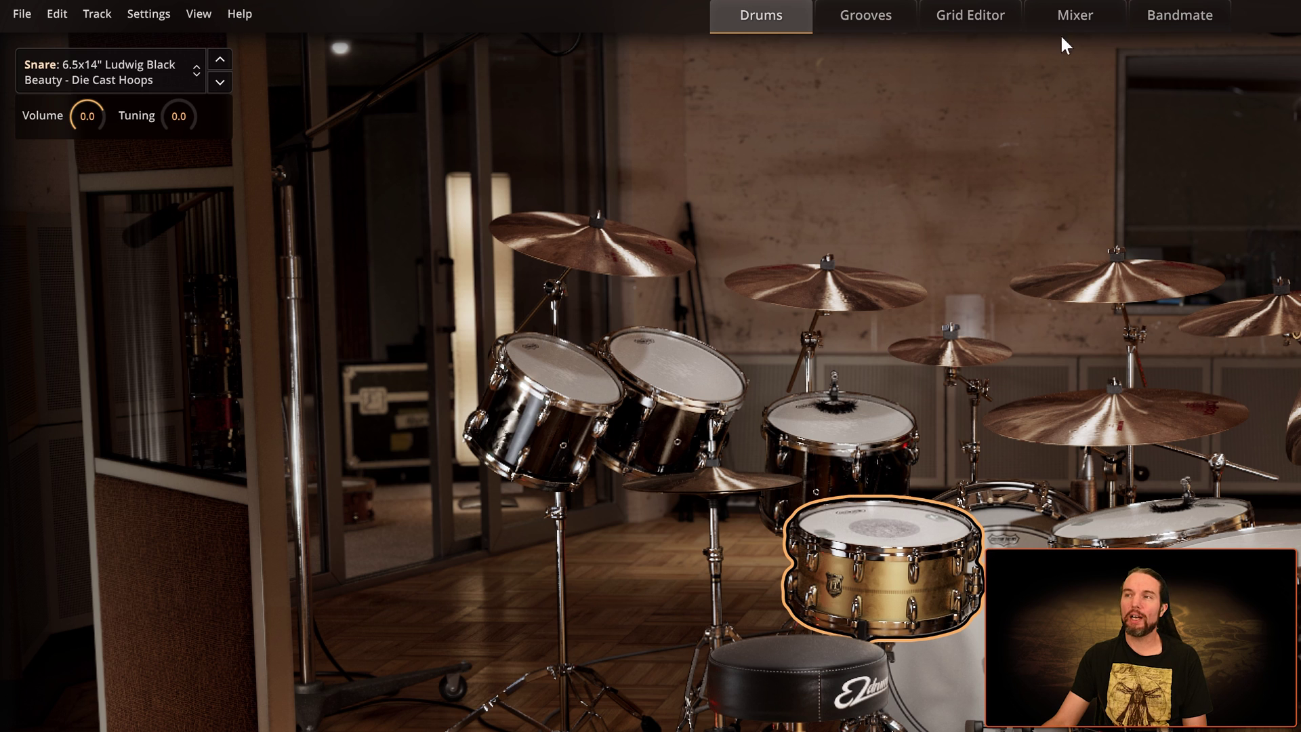
Set the snare's volume to 0 in the drum kit view and return to the mixer.
click(1070, 16)
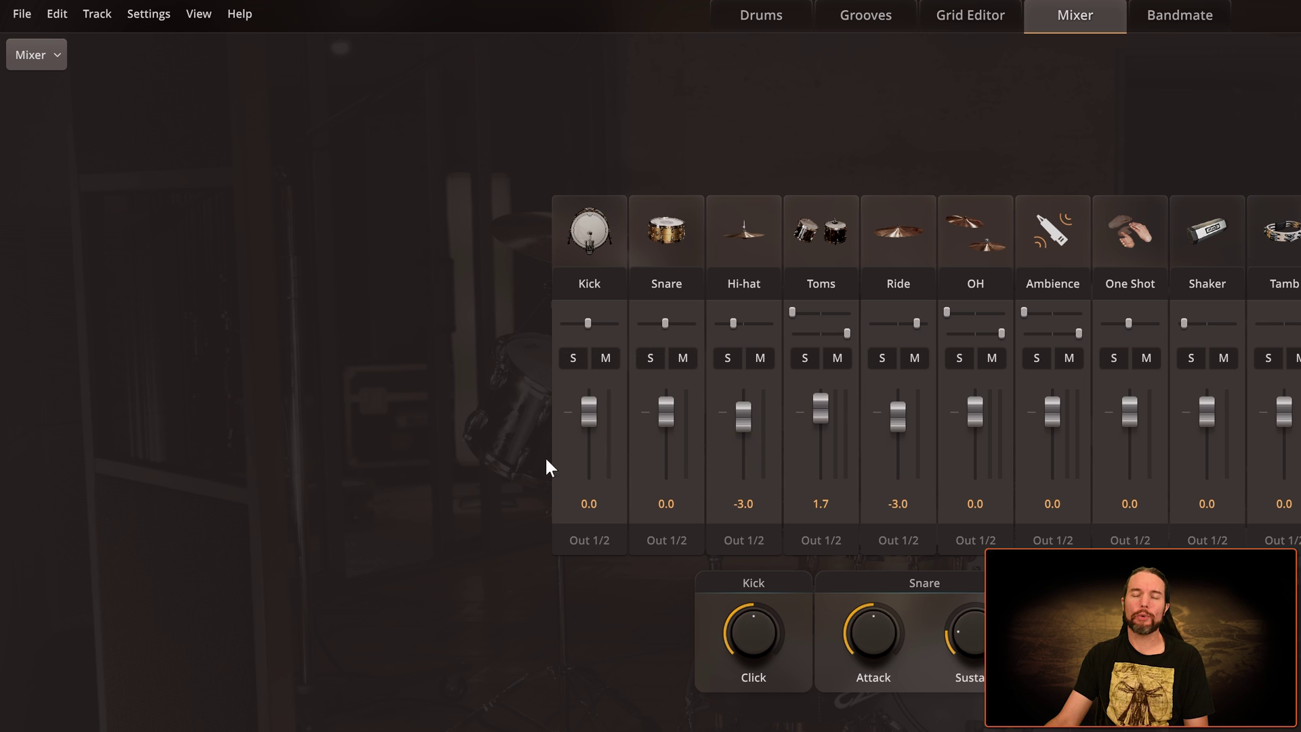
click(745, 19)
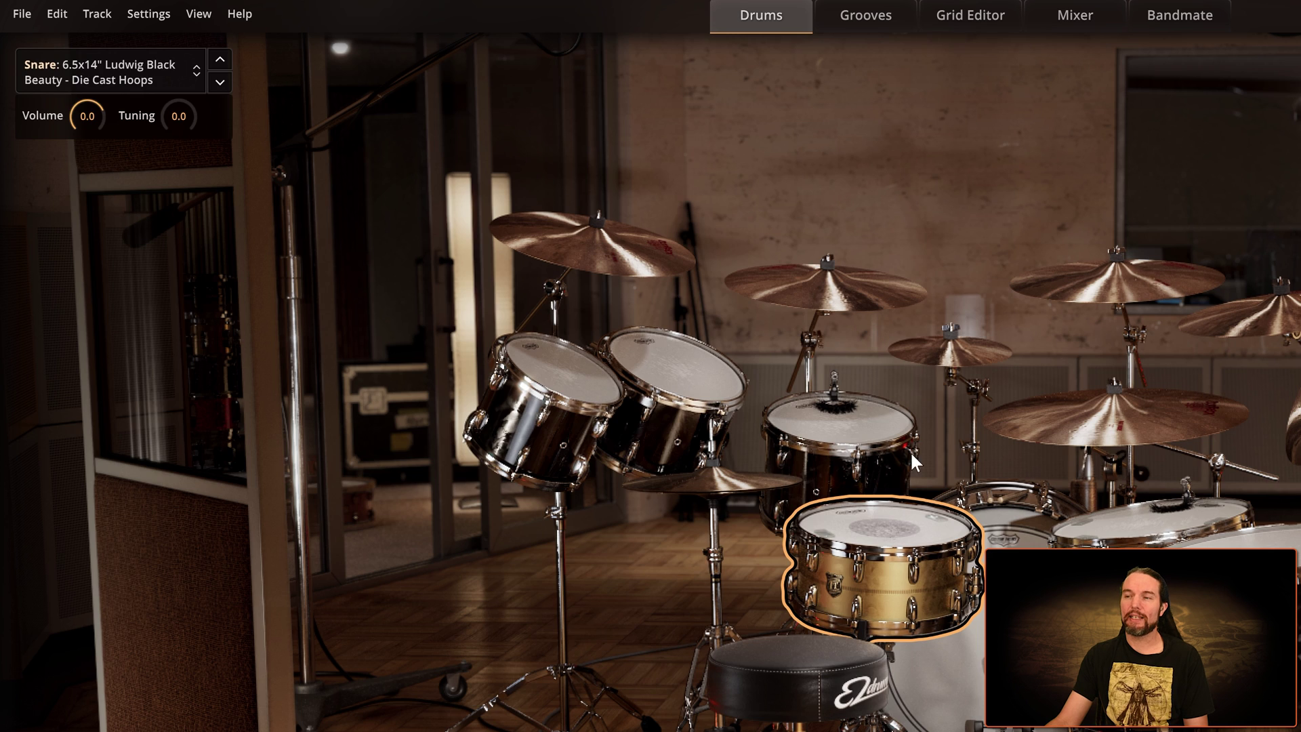
double_click(91, 116)
text(0)
key(Return)
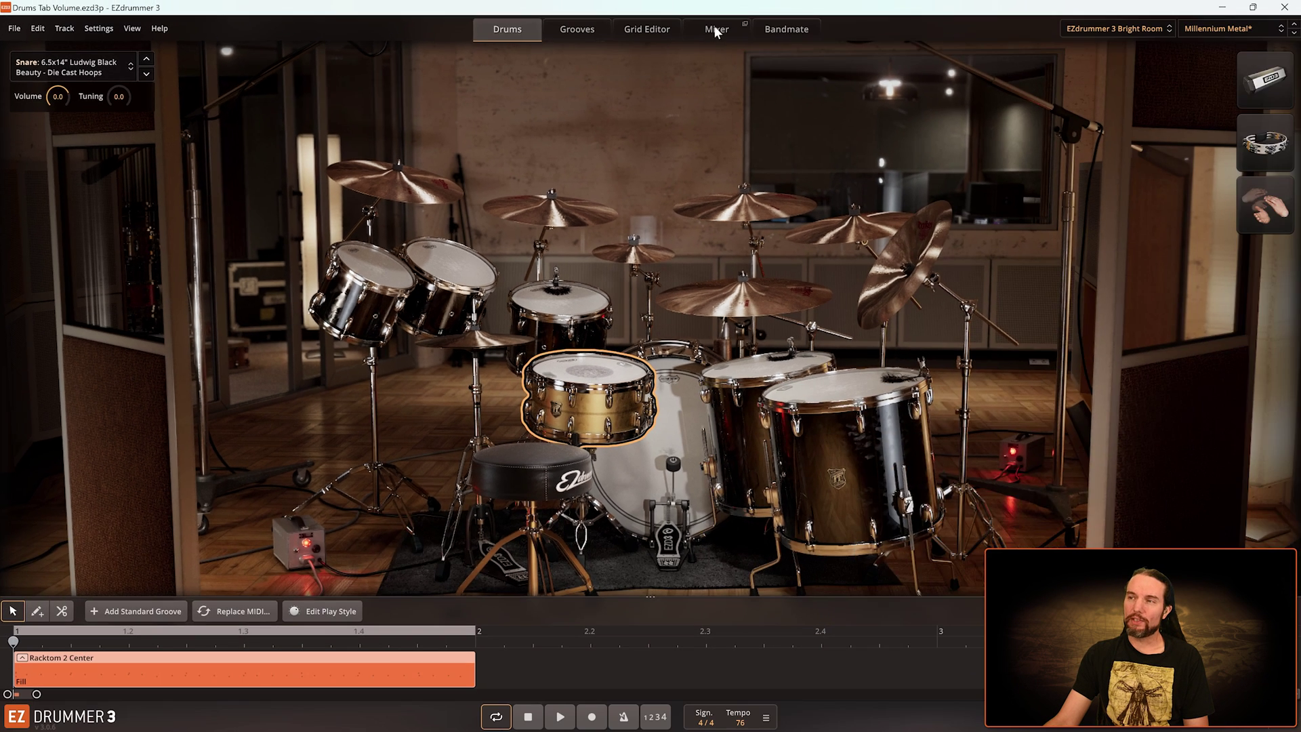
click(1070, 8)
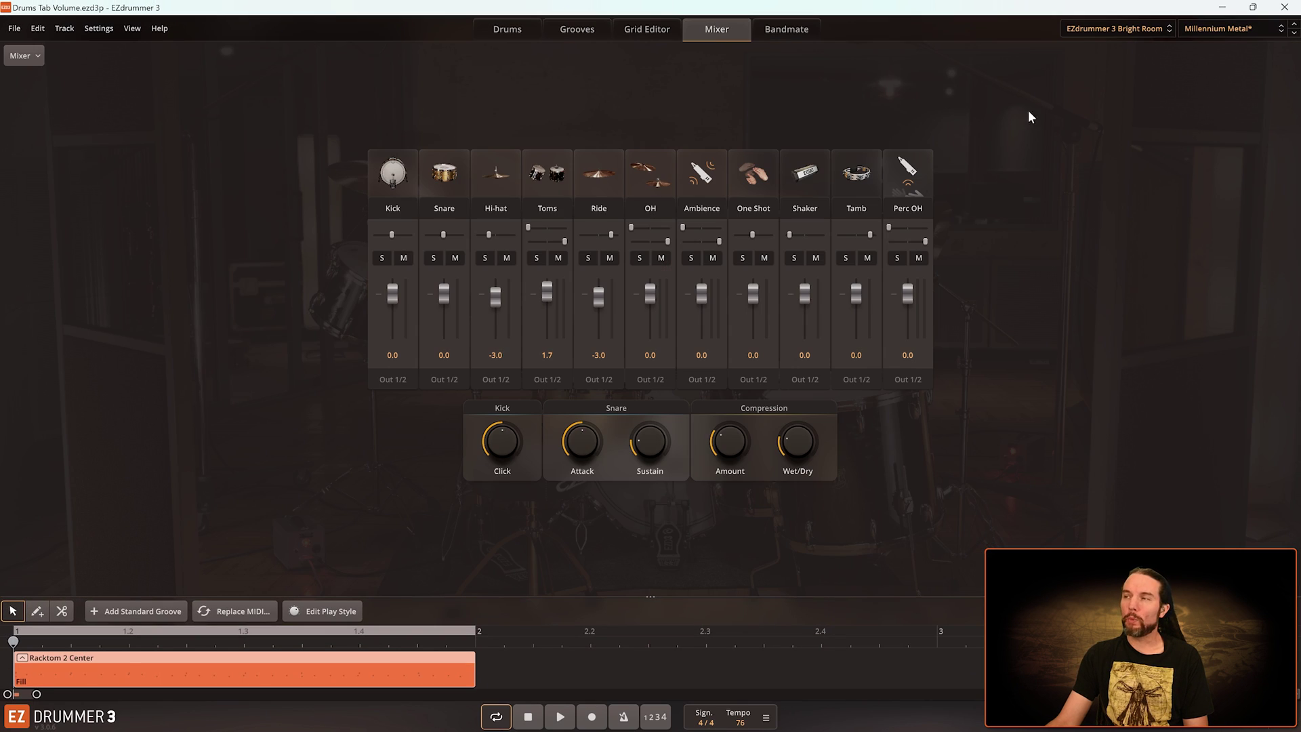
click(1199, 33)
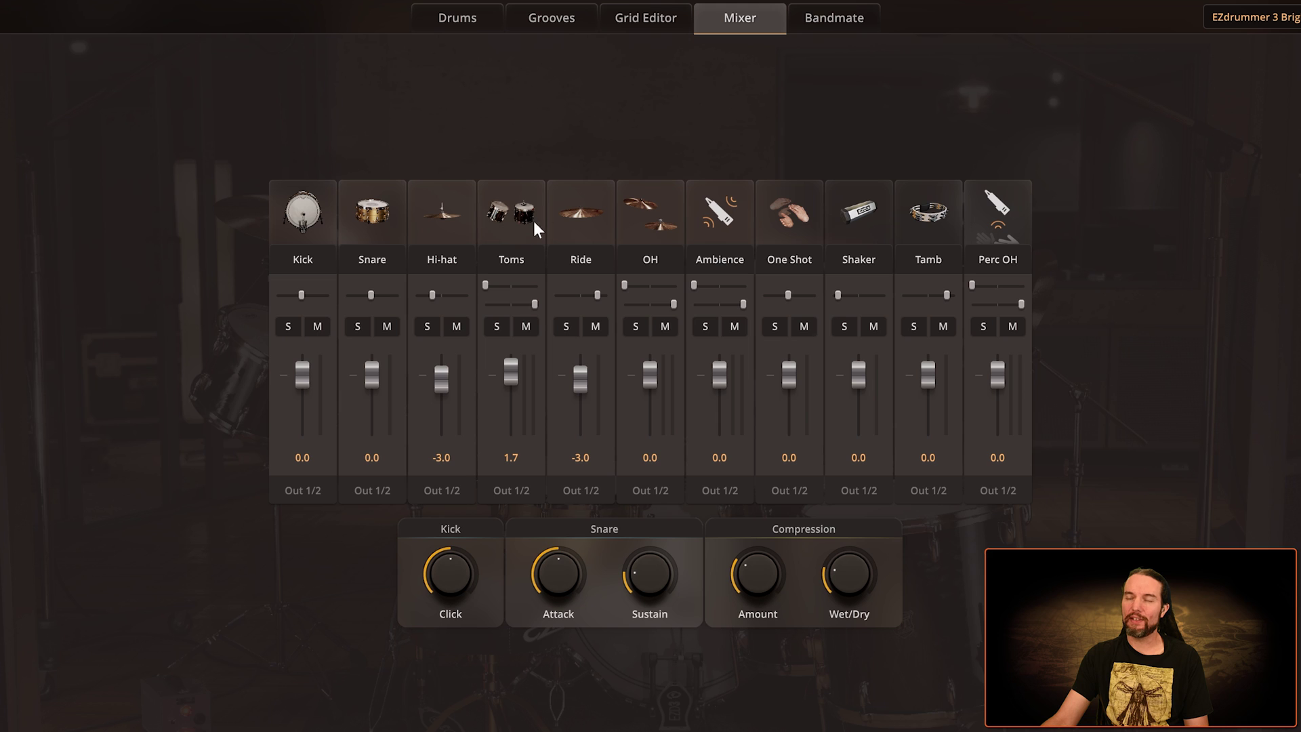
Audition low and high levels on the Toms mixer fader and leave it at about -6.6.
mouse_move(509, 368)
mouse_down()
mouse_move(507, 423)
mouse_move(507, 379)
mouse_up()
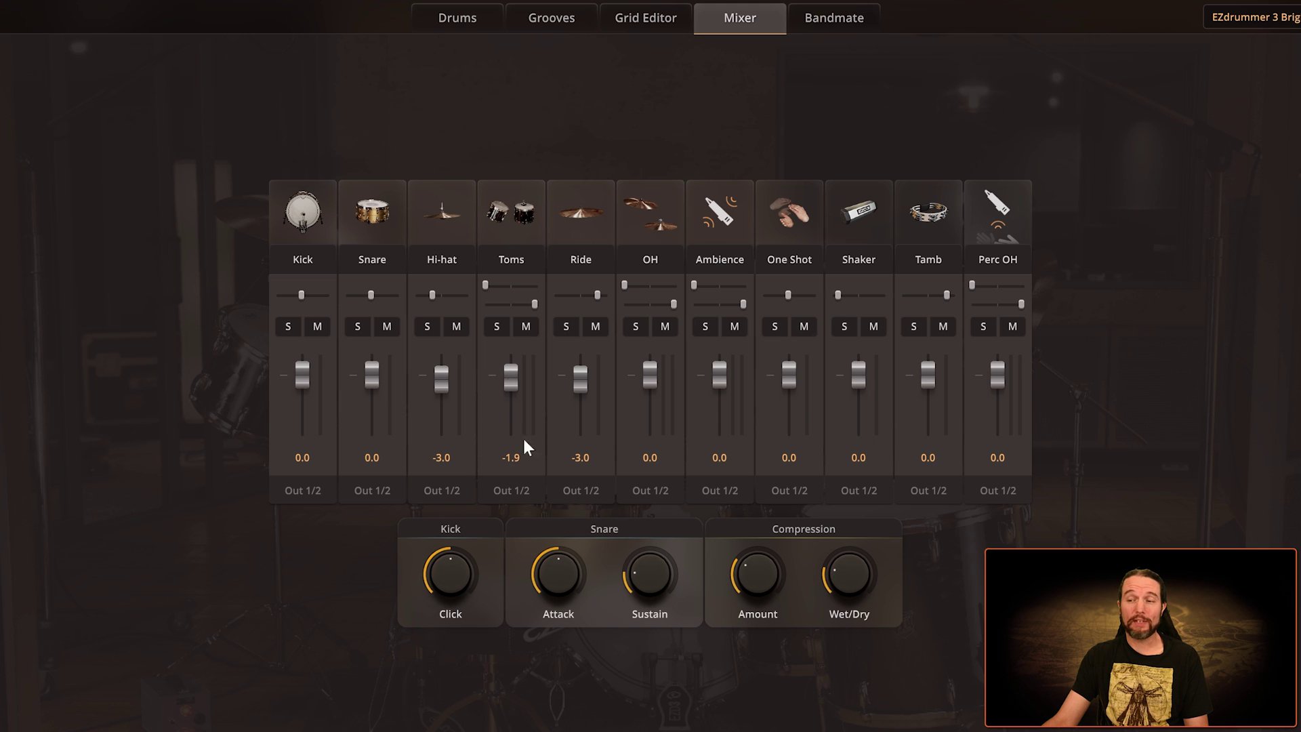
drag(510, 382, 499, 428)
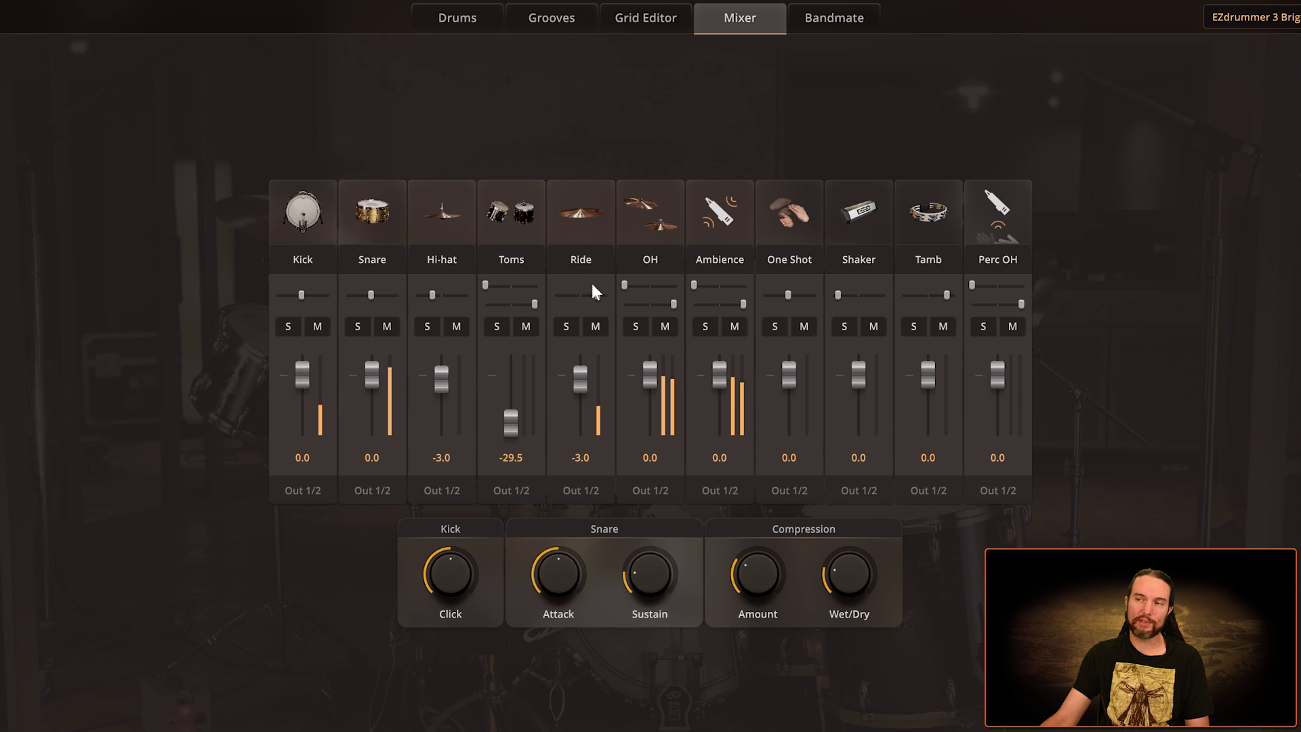
drag(503, 418, 518, 364)
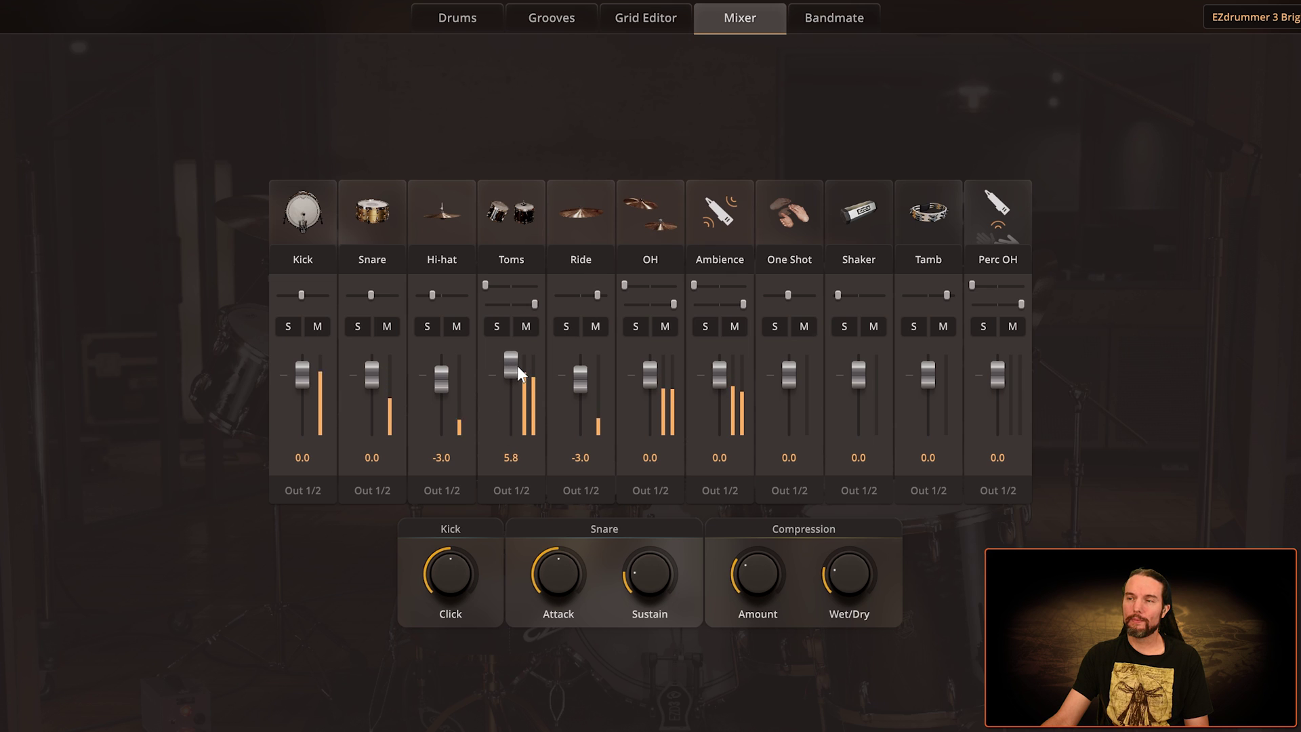
drag(517, 365, 511, 382)
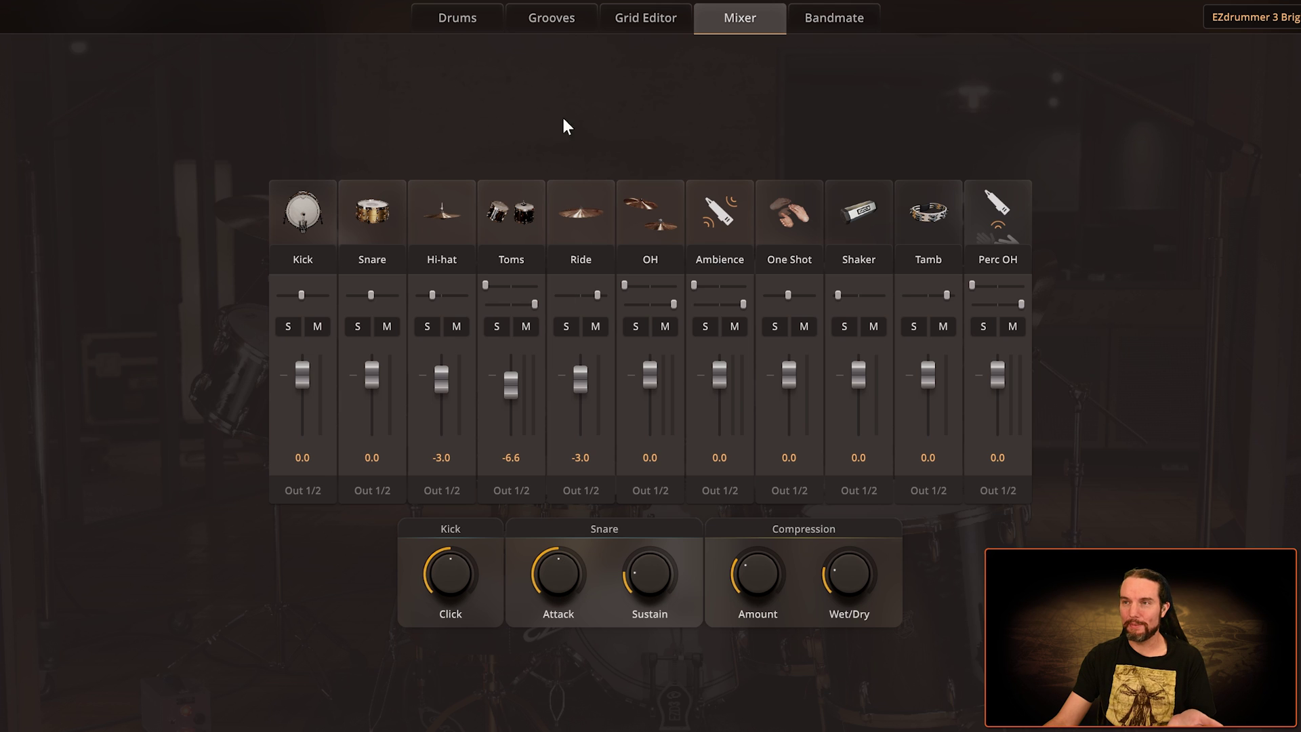
In the drum kit view, set rack tom 1's volume to about -6.7 and adjust the volume of the three rack toms together.
click(447, 23)
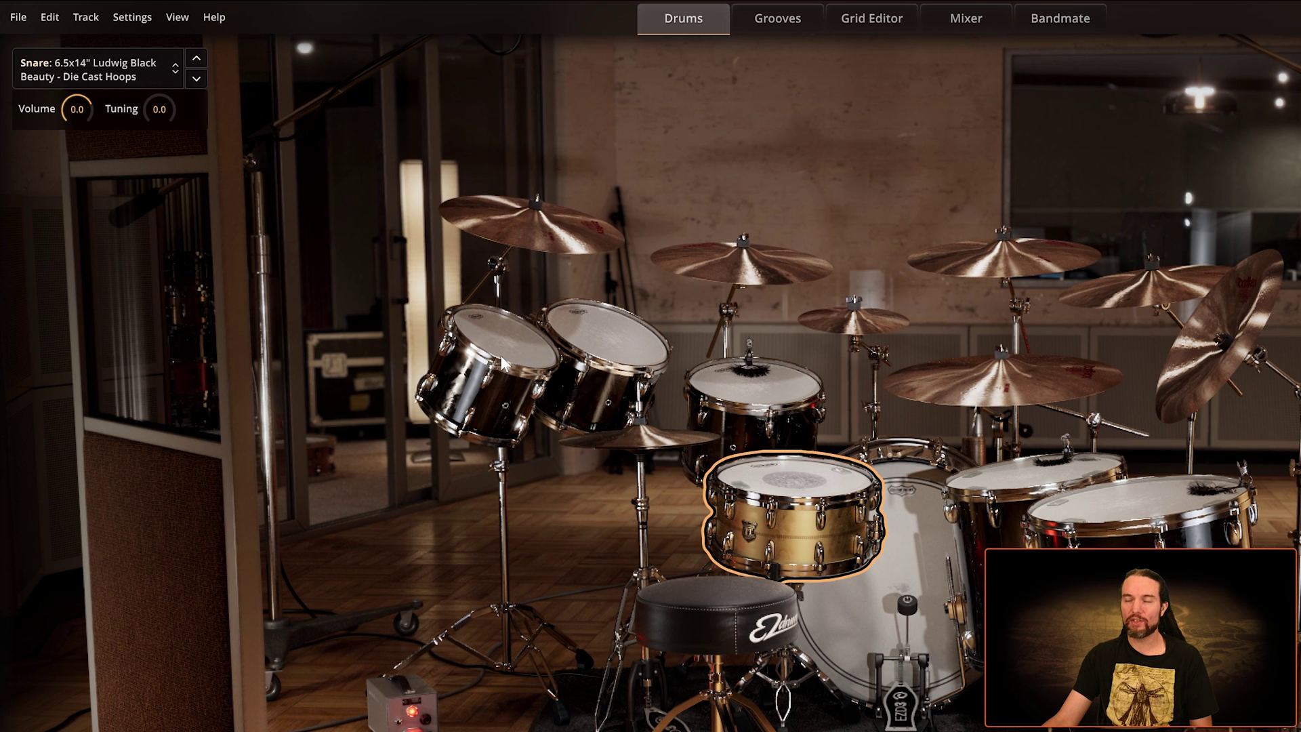
click(285, 359)
drag(70, 114, 63, 128)
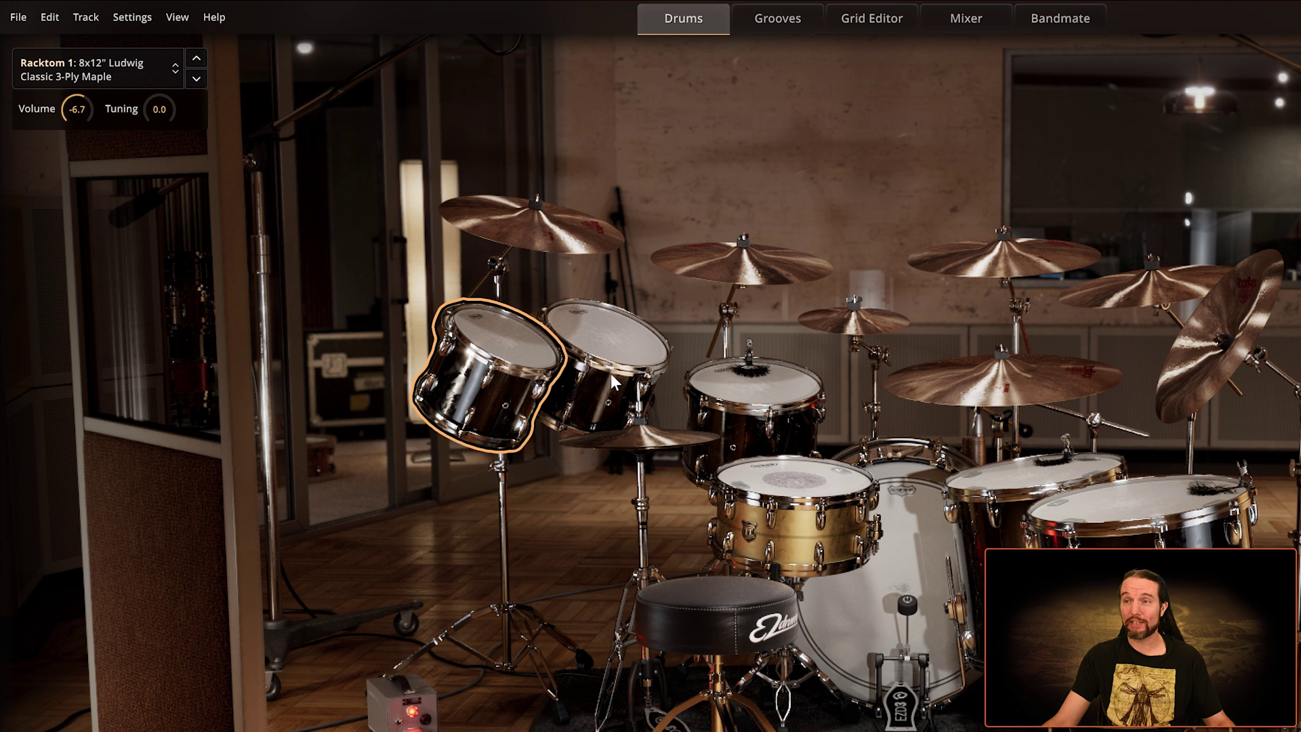
ctrl+click(608, 342)
ctrl+click(738, 392)
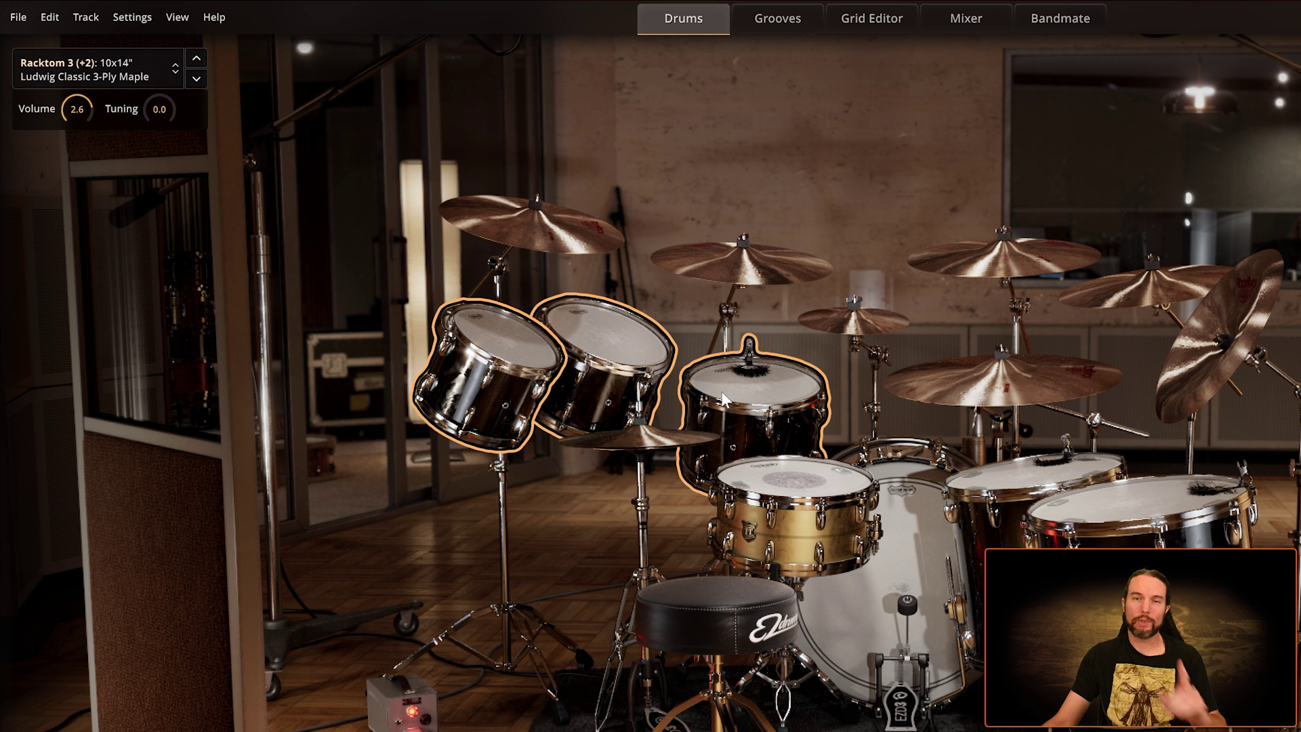
drag(72, 108, 65, 114)
Select both floor toms and raise their volume together to about 5.8.
click(1003, 483)
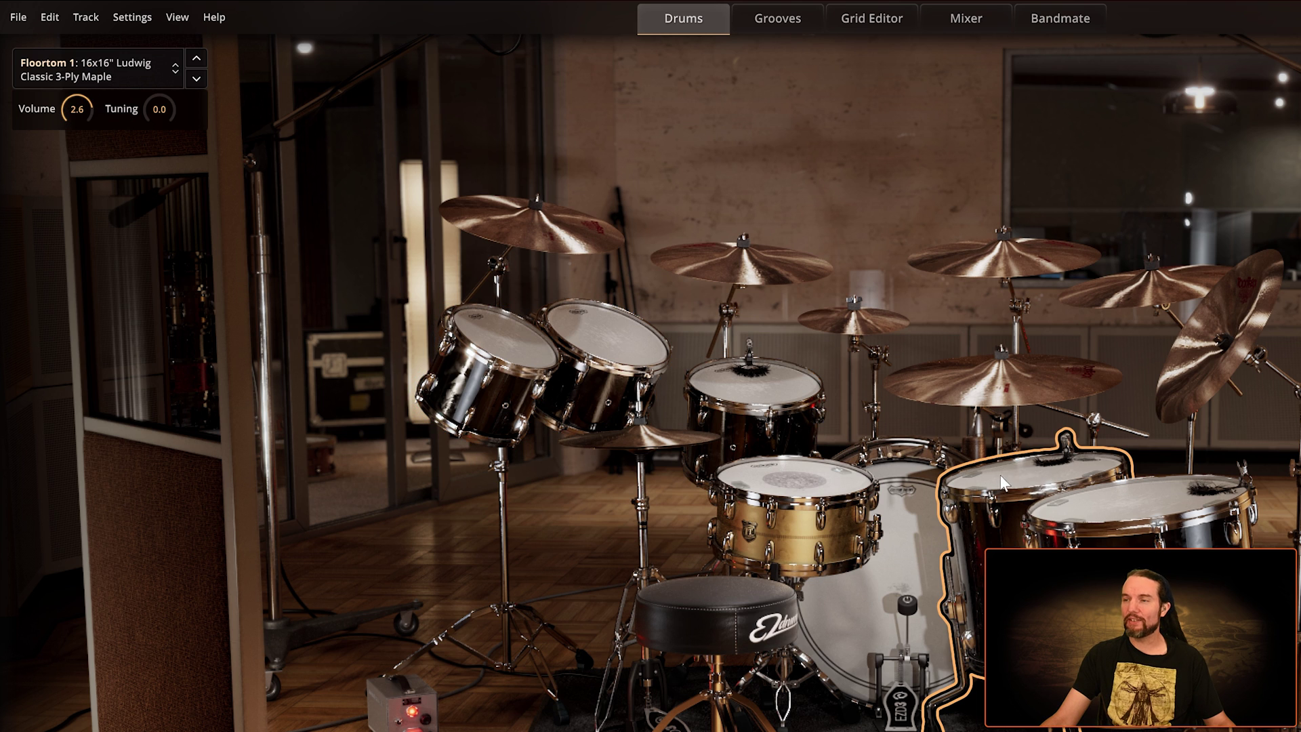
ctrl+click(1126, 520)
drag(75, 109, 74, 103)
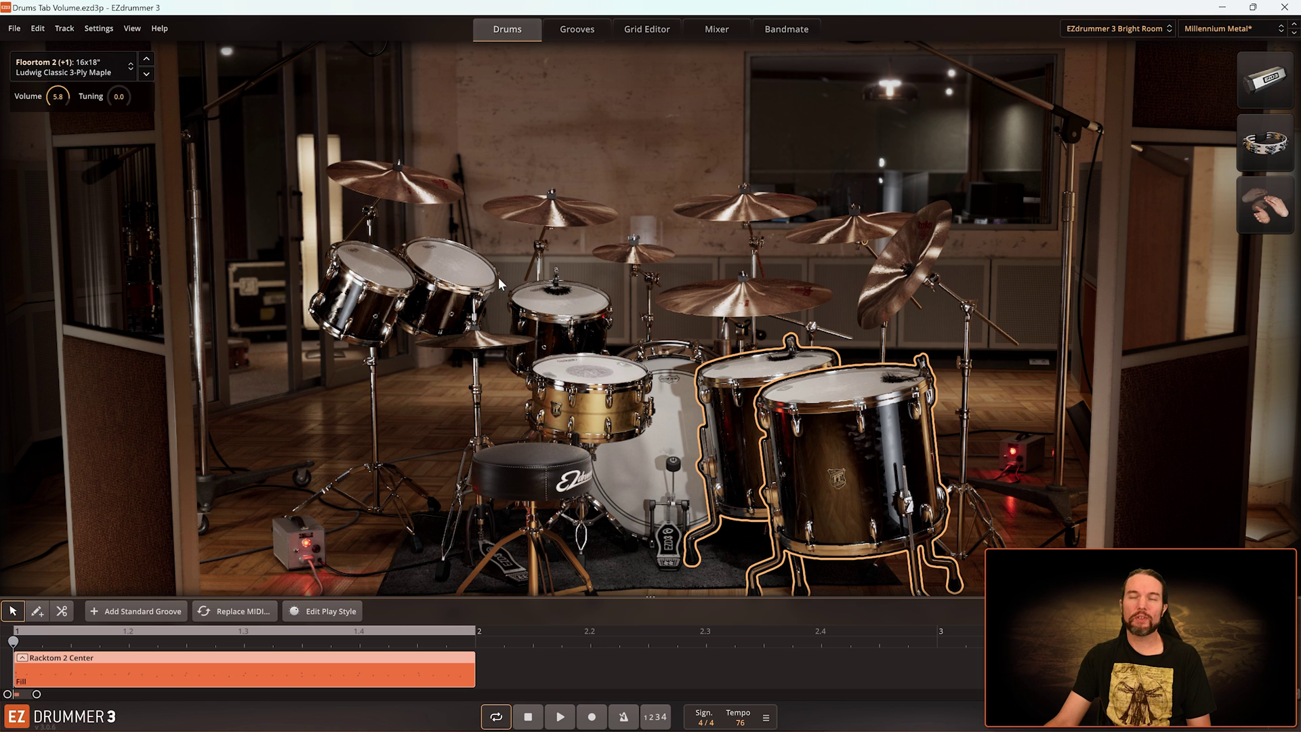
Look over the mixer and its preset list, play the loop, and compare the drum kit view with the mixer.
click(715, 30)
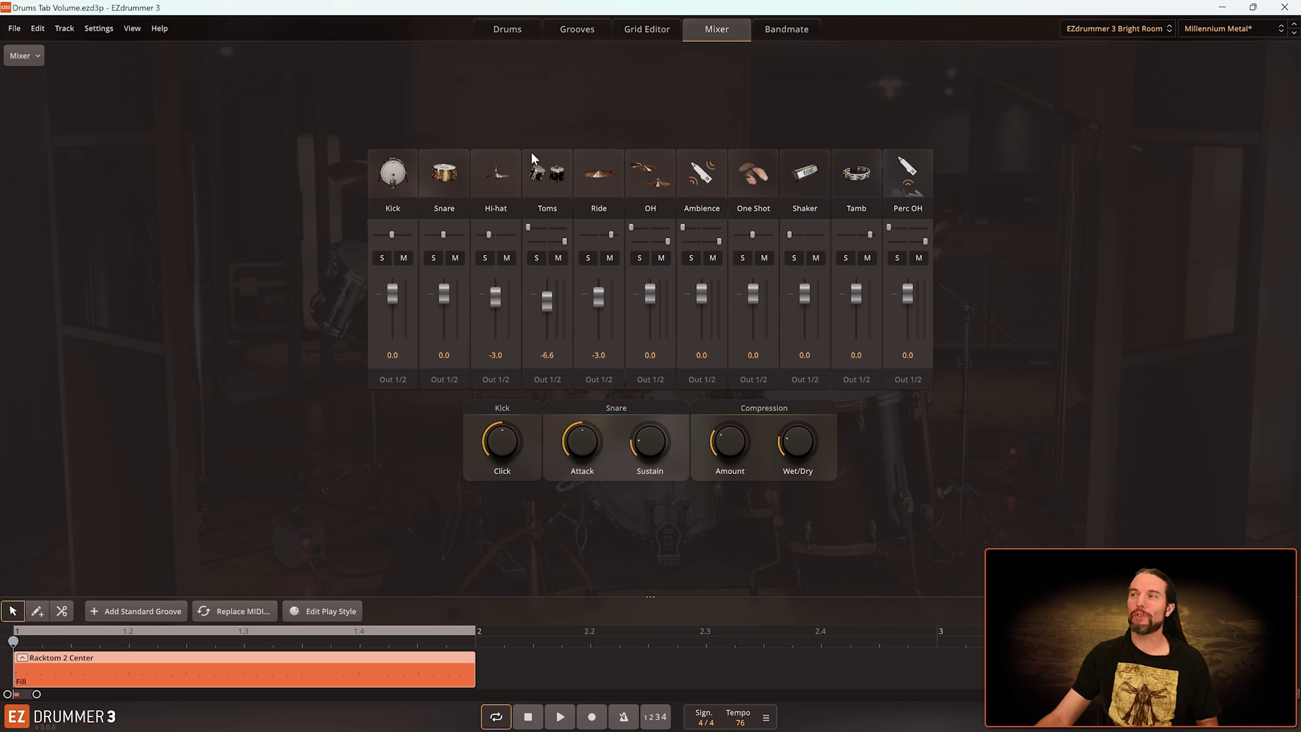
click(1204, 29)
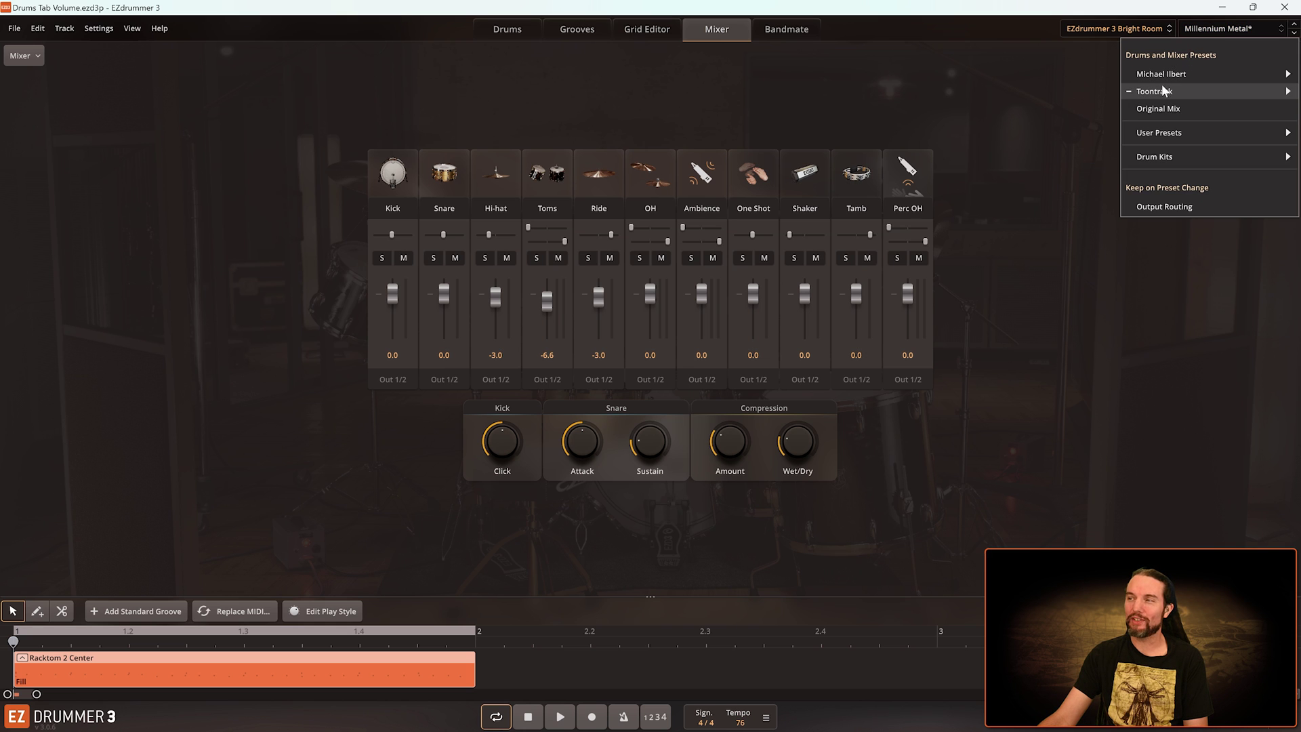
click(851, 91)
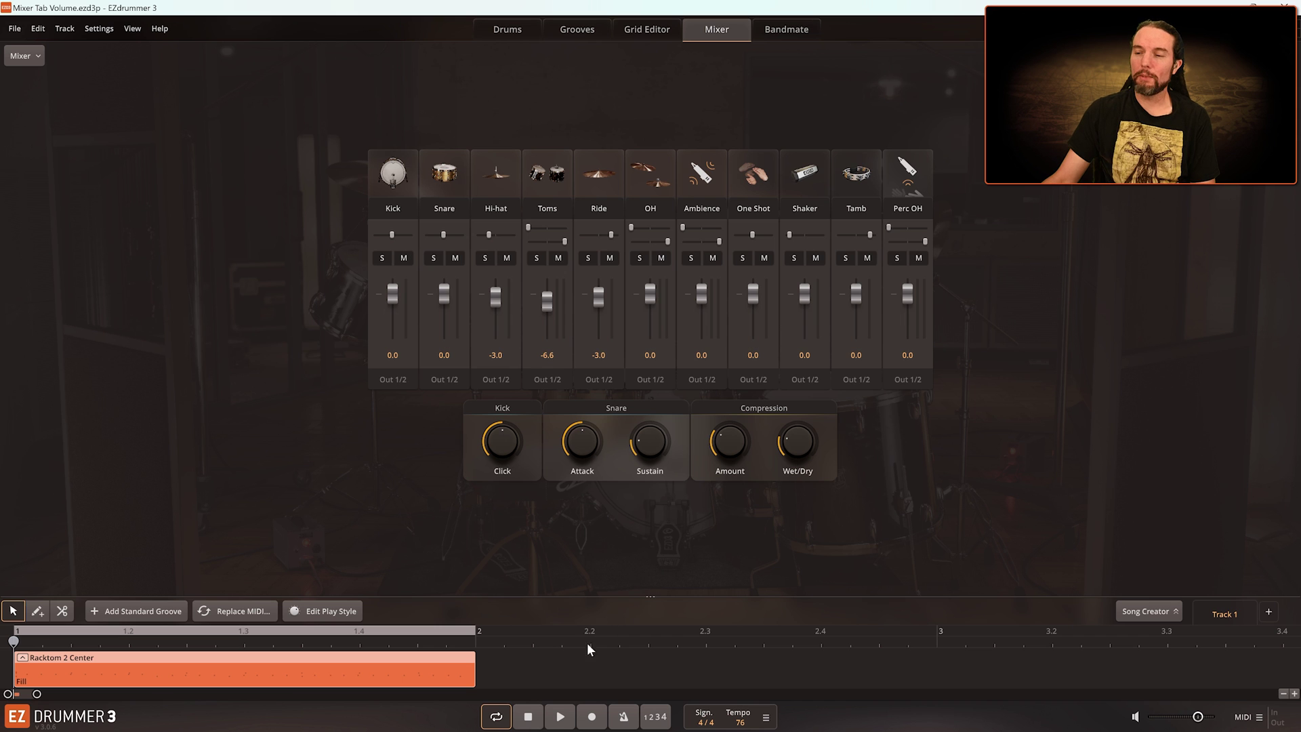
click(560, 716)
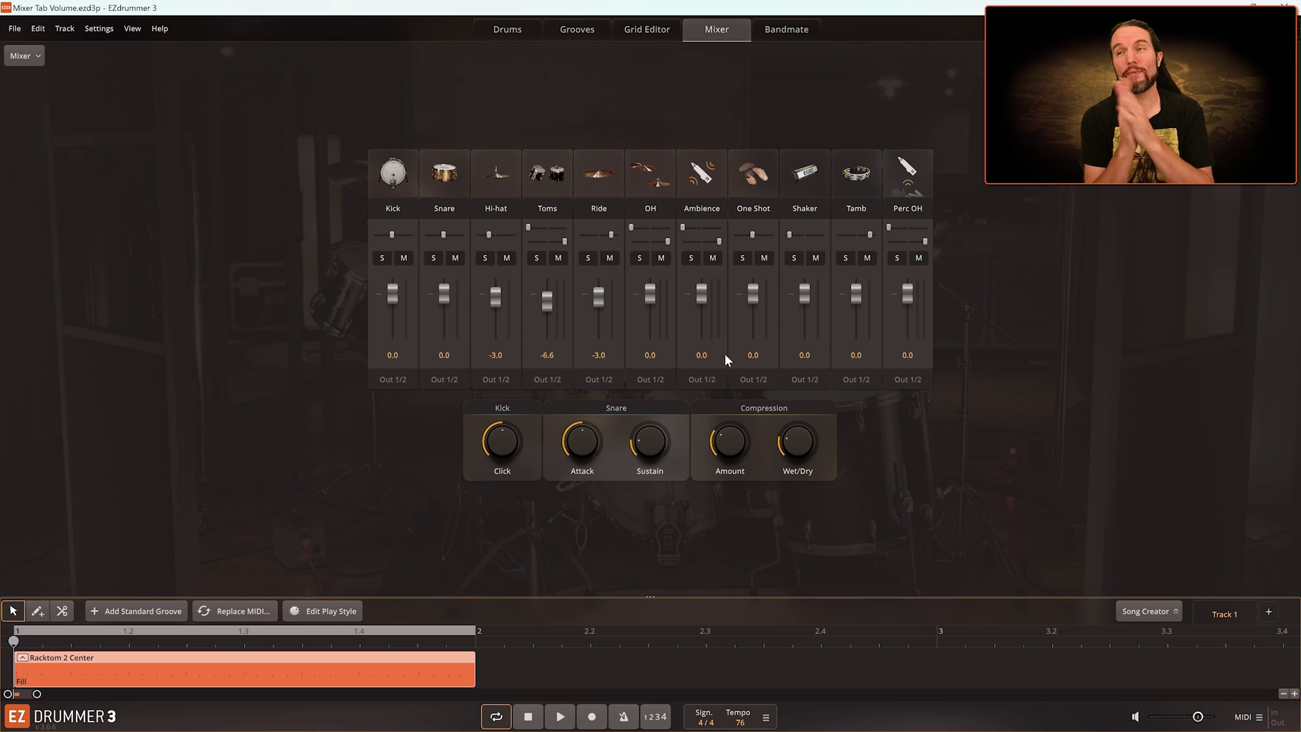
click(500, 27)
click(719, 37)
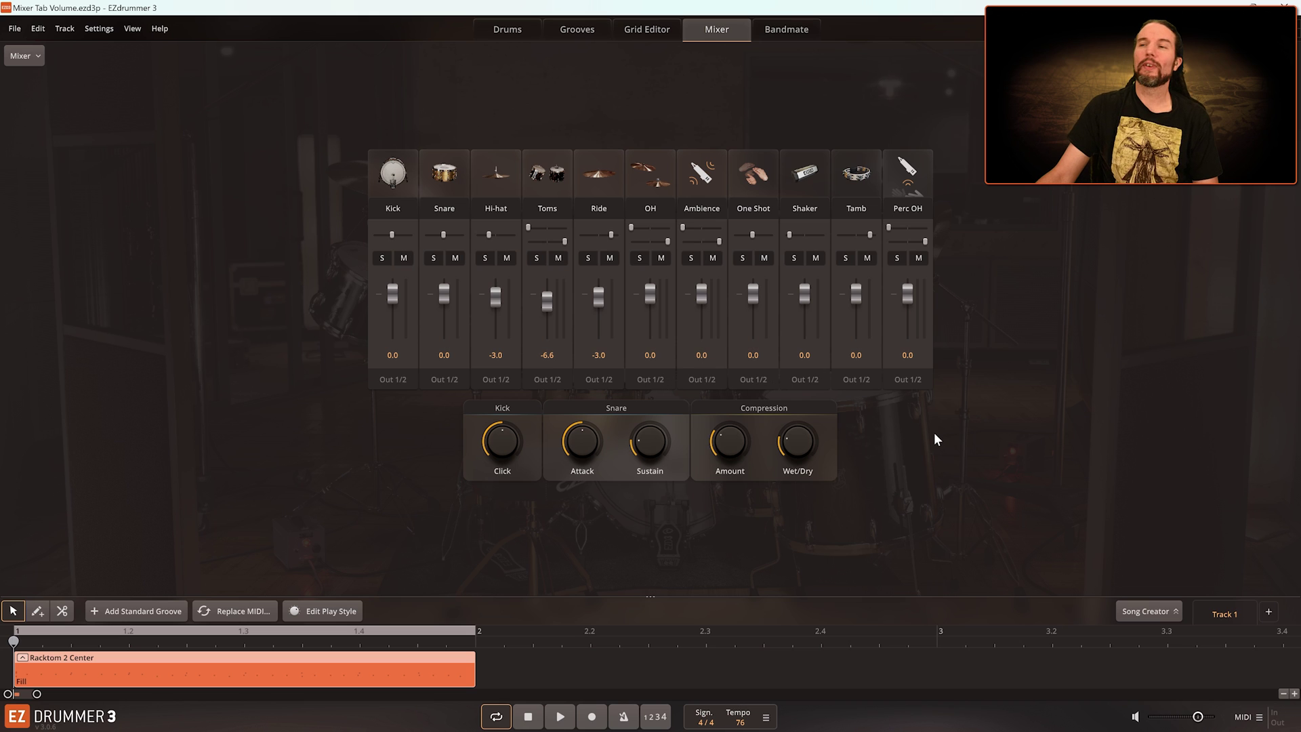
Raise the mixer faders to 8.3 for Kick, 2.2 for Snare, 2.0 for Hi-hat and -4.1 for Toms, and play the loop.
drag(393, 300, 497, 288)
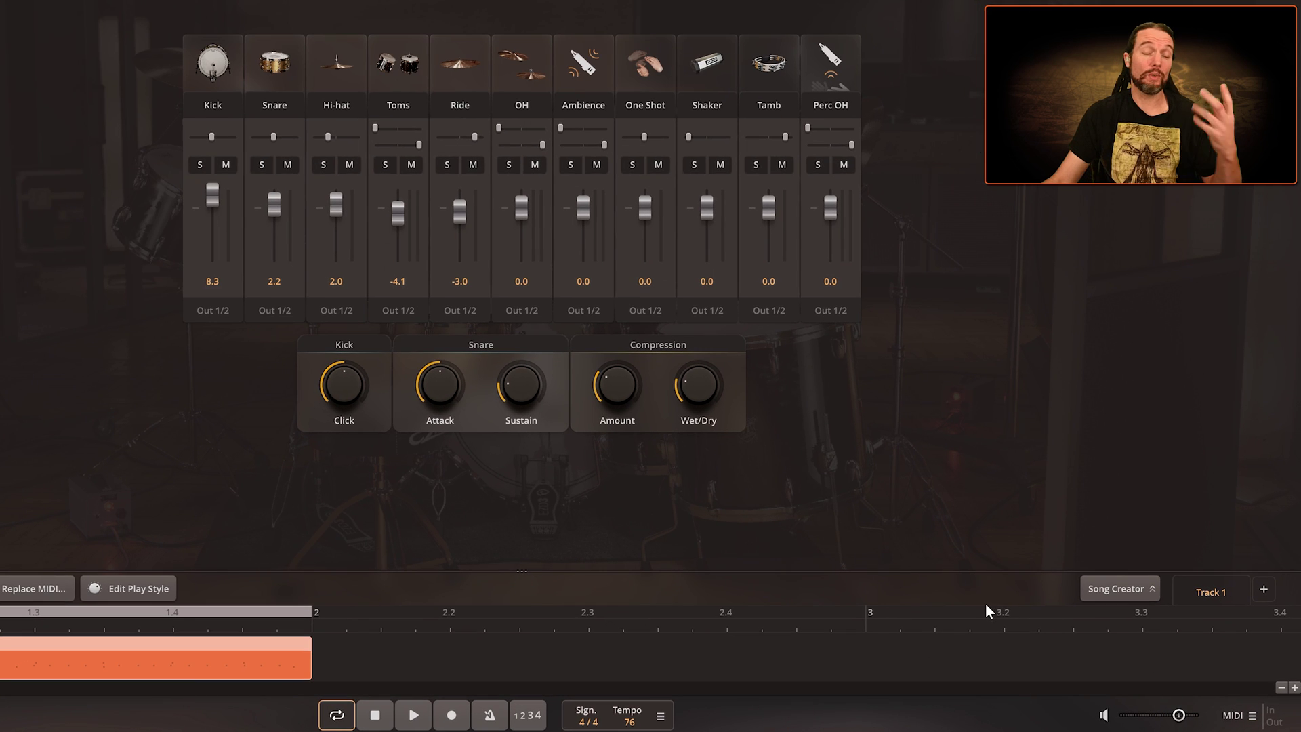
key(space)
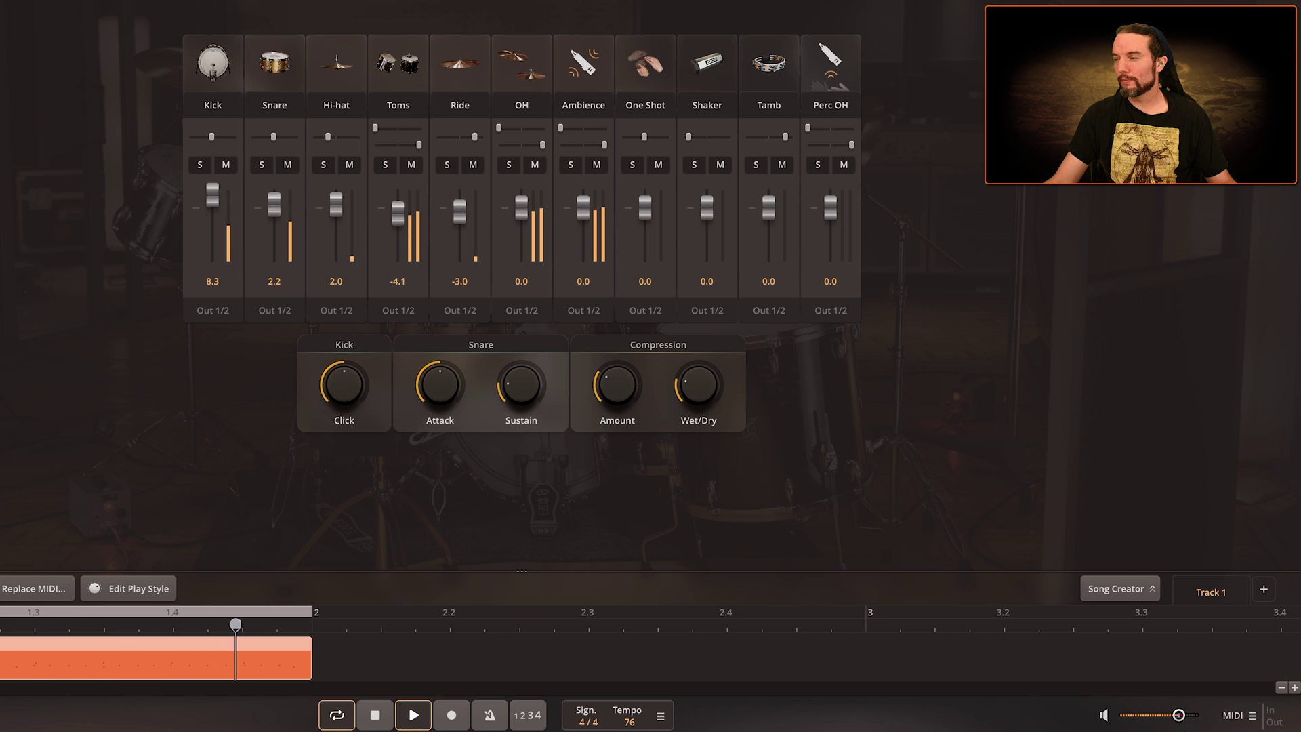
key(space)
key(space)
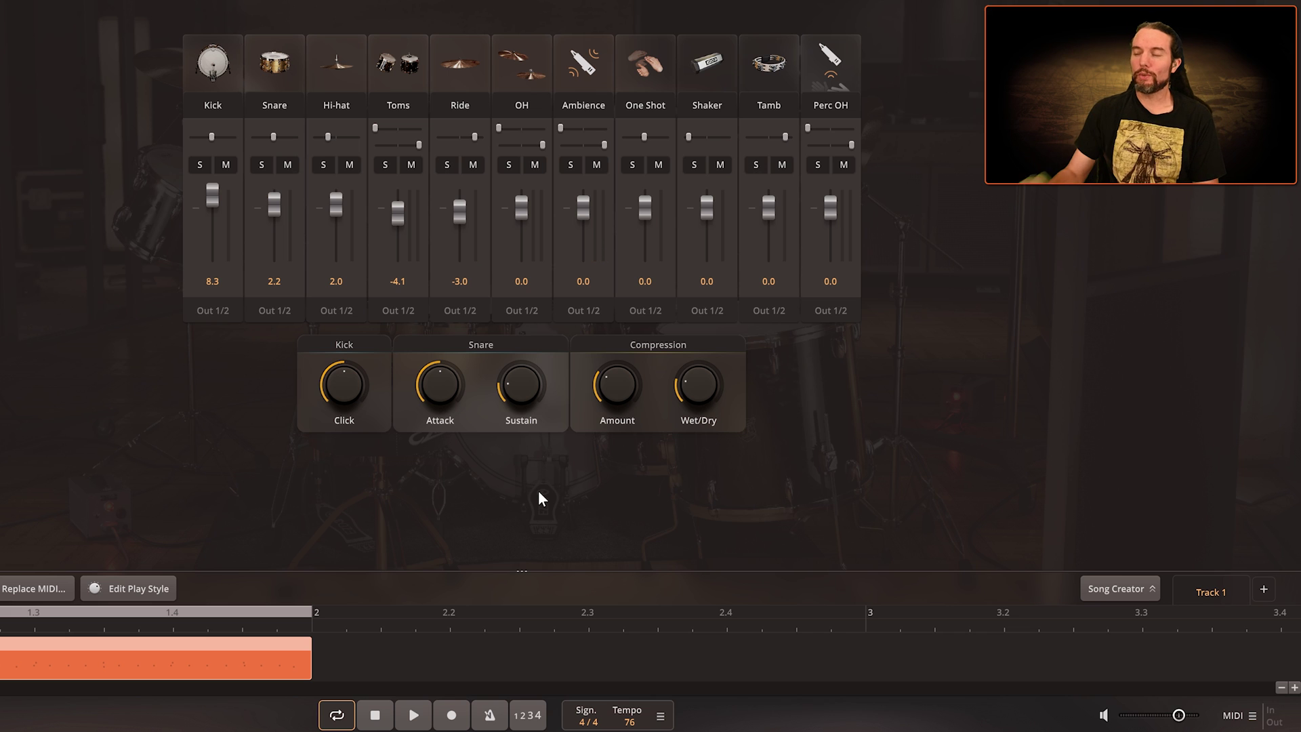
Lower the master output volume slightly and bring it back up.
drag(1177, 715, 1161, 715)
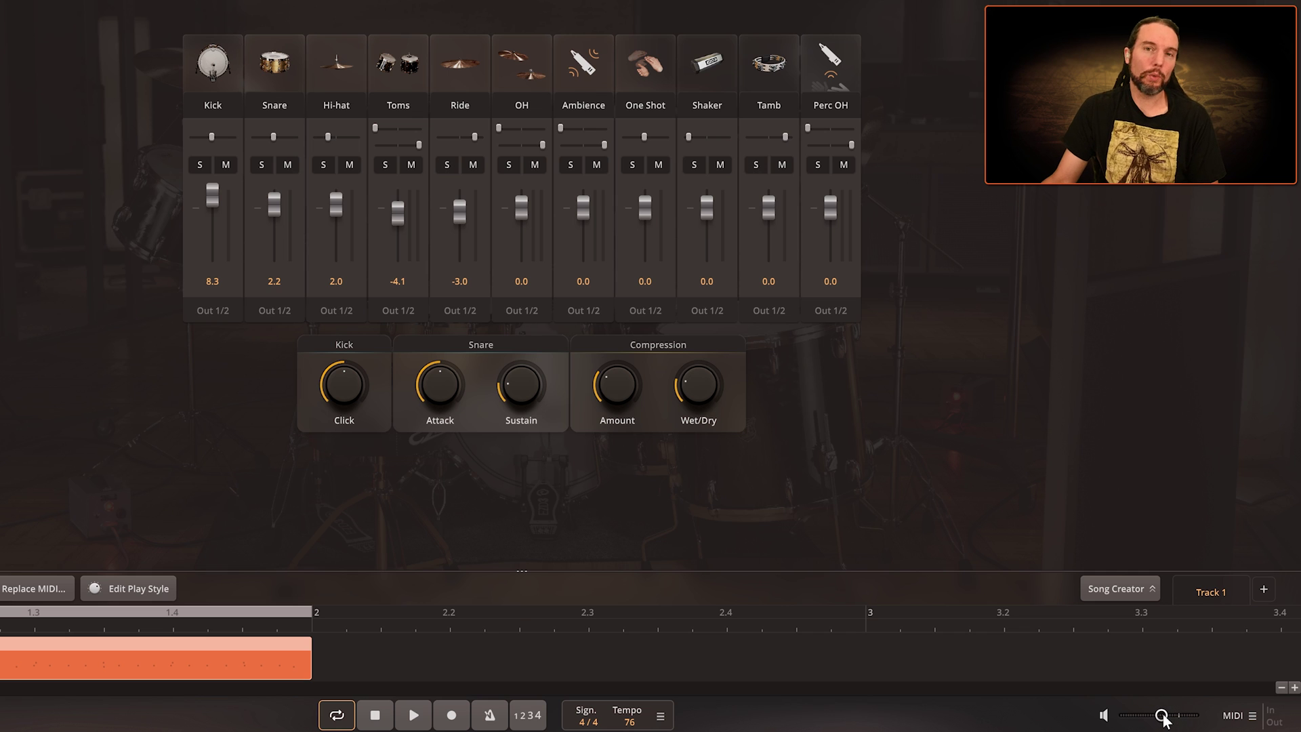
drag(1162, 717, 1178, 716)
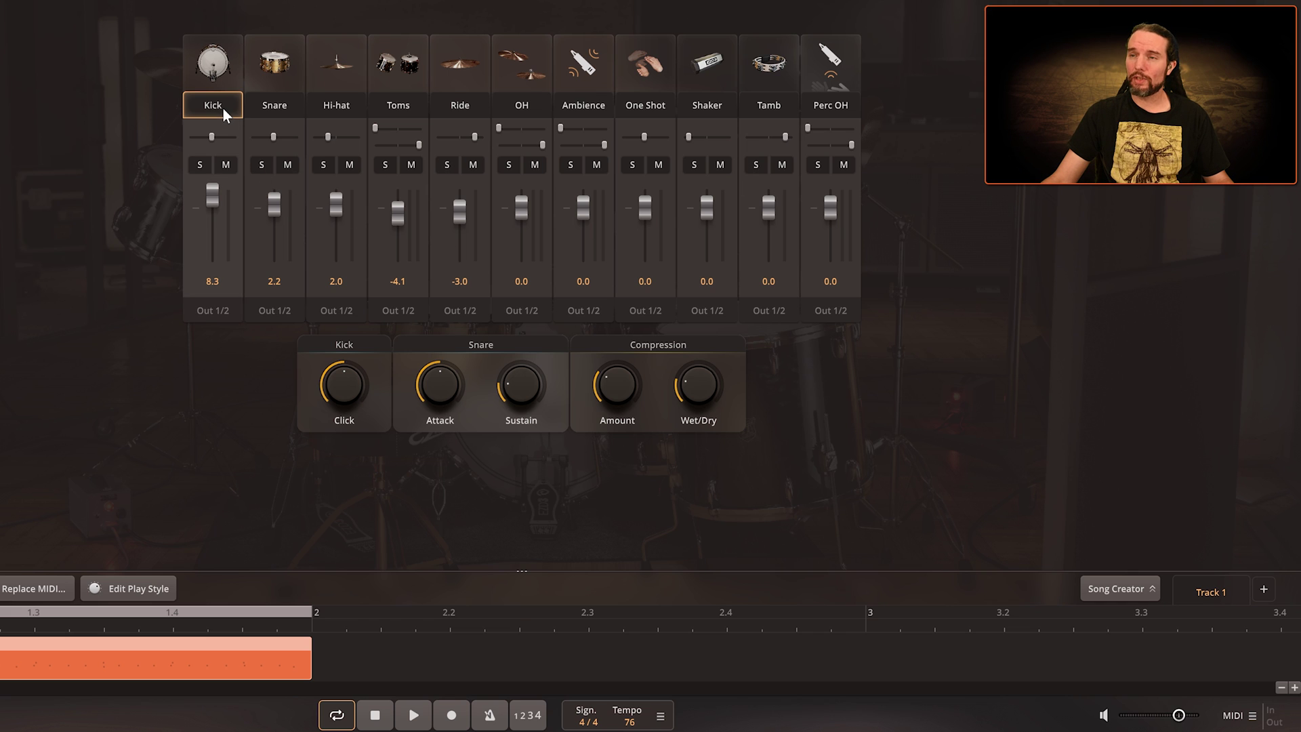
Select all mixer channels from Kick to Perc OH, lower their faders together until OH is at -14.1, and play the loop.
shift+click(834, 105)
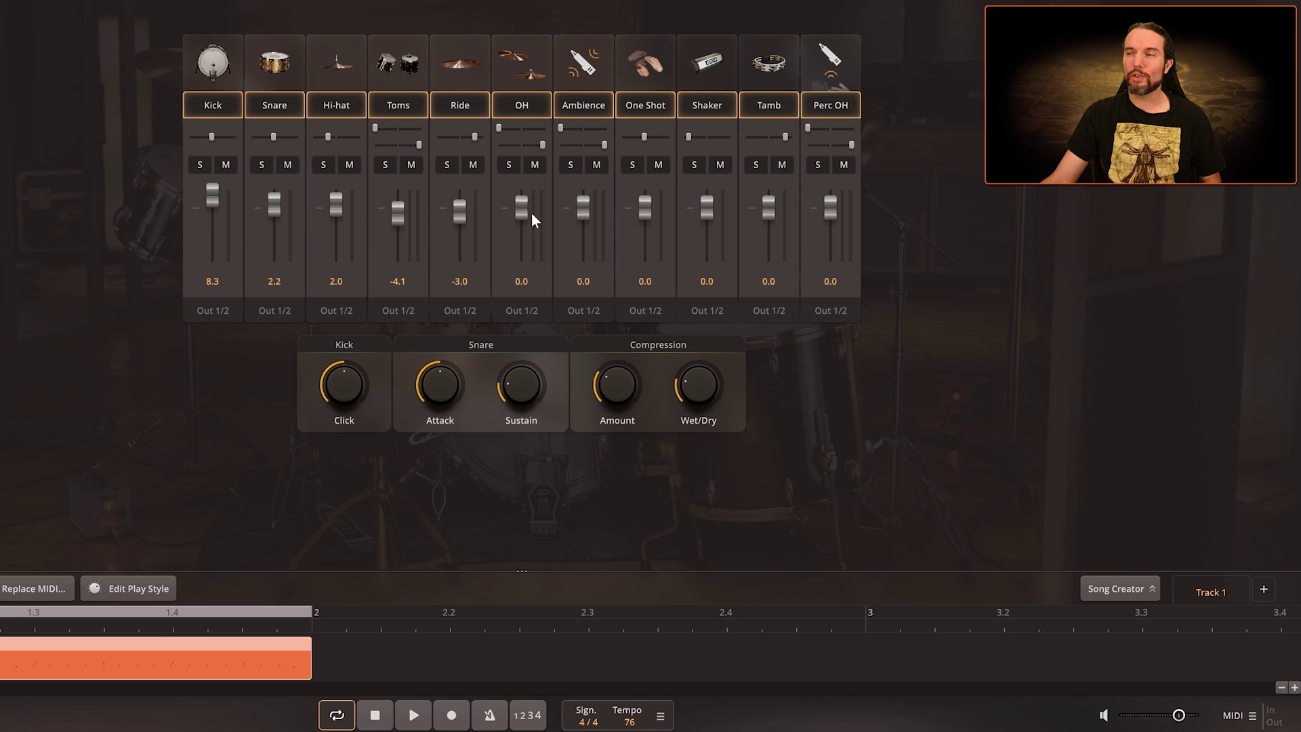
drag(523, 214, 526, 235)
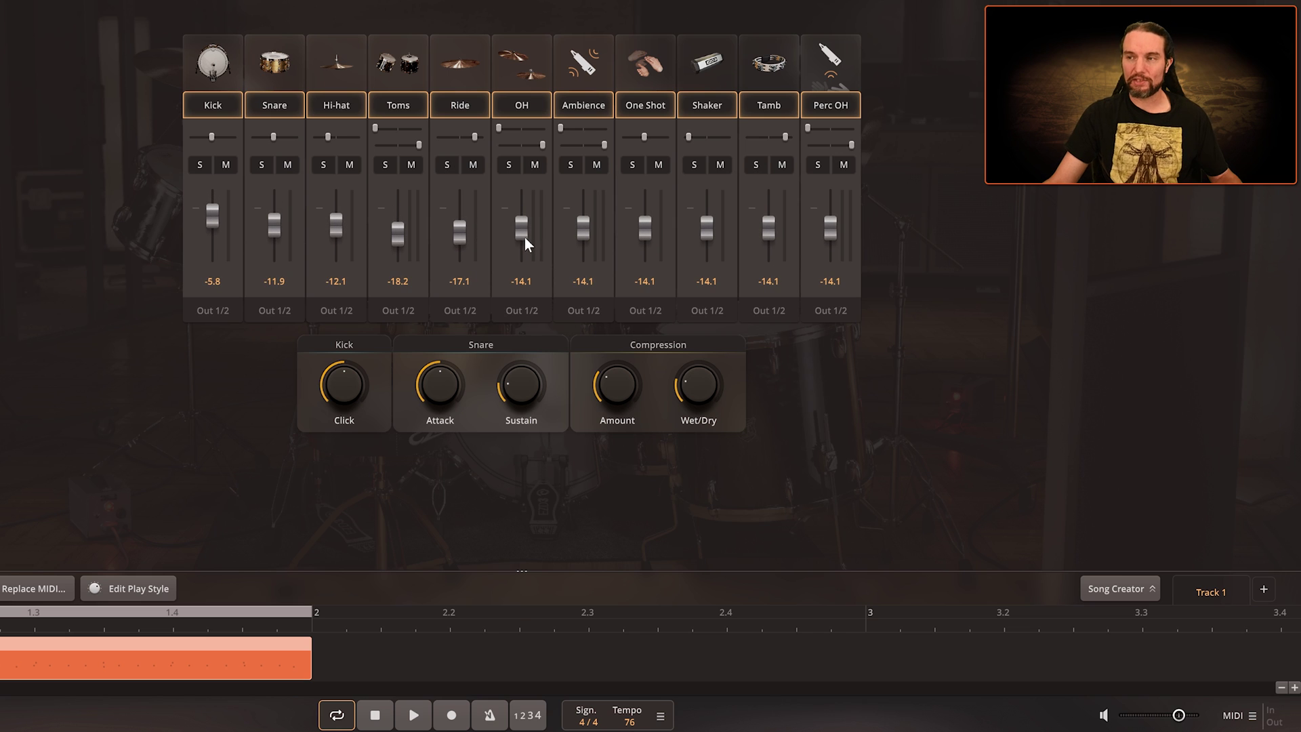
key(space)
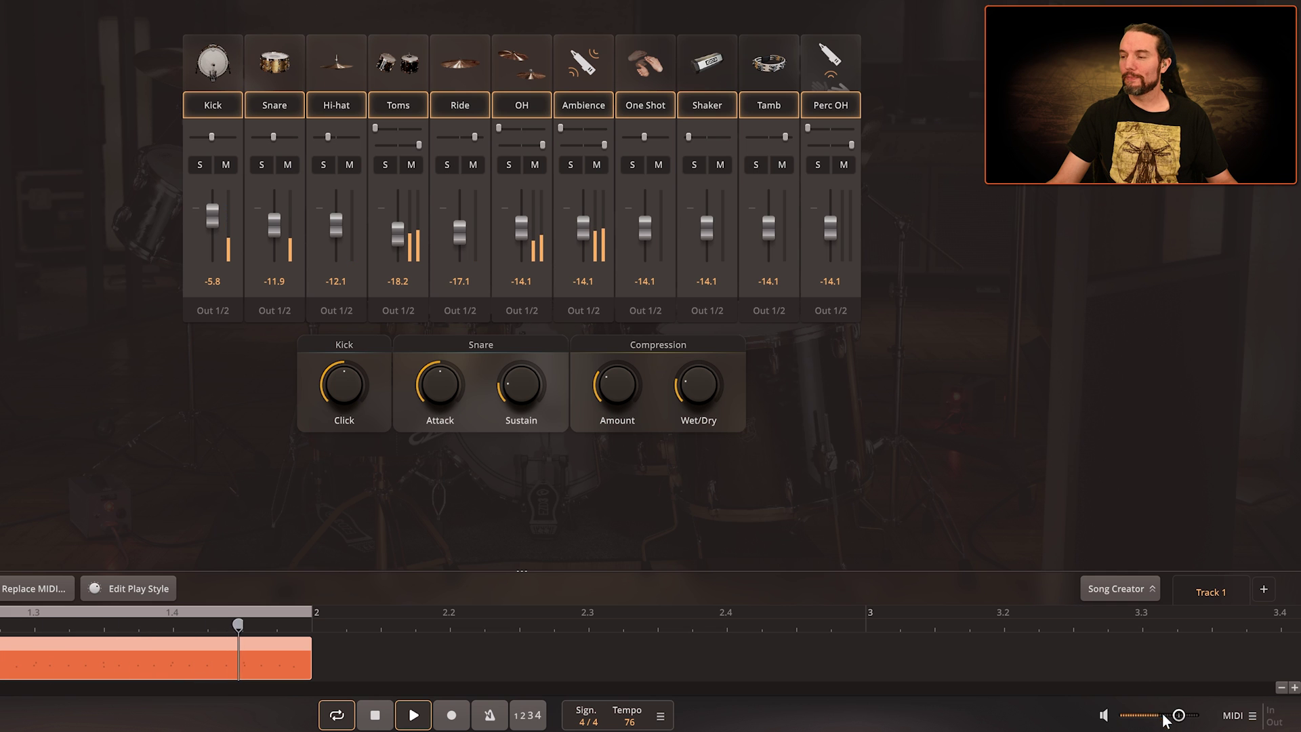
key(space)
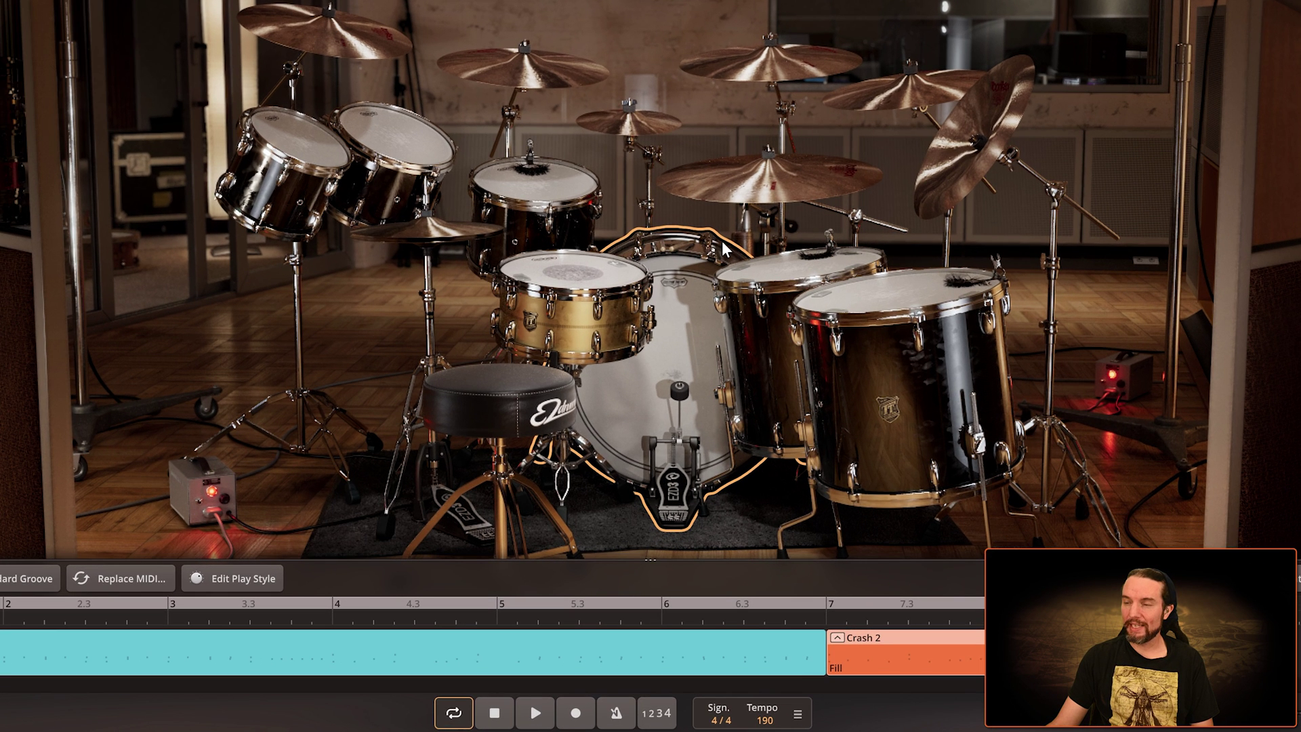
Bring up the list of alternative kick drums both at the kick itself and in its instrument settings.
right_click(677, 334)
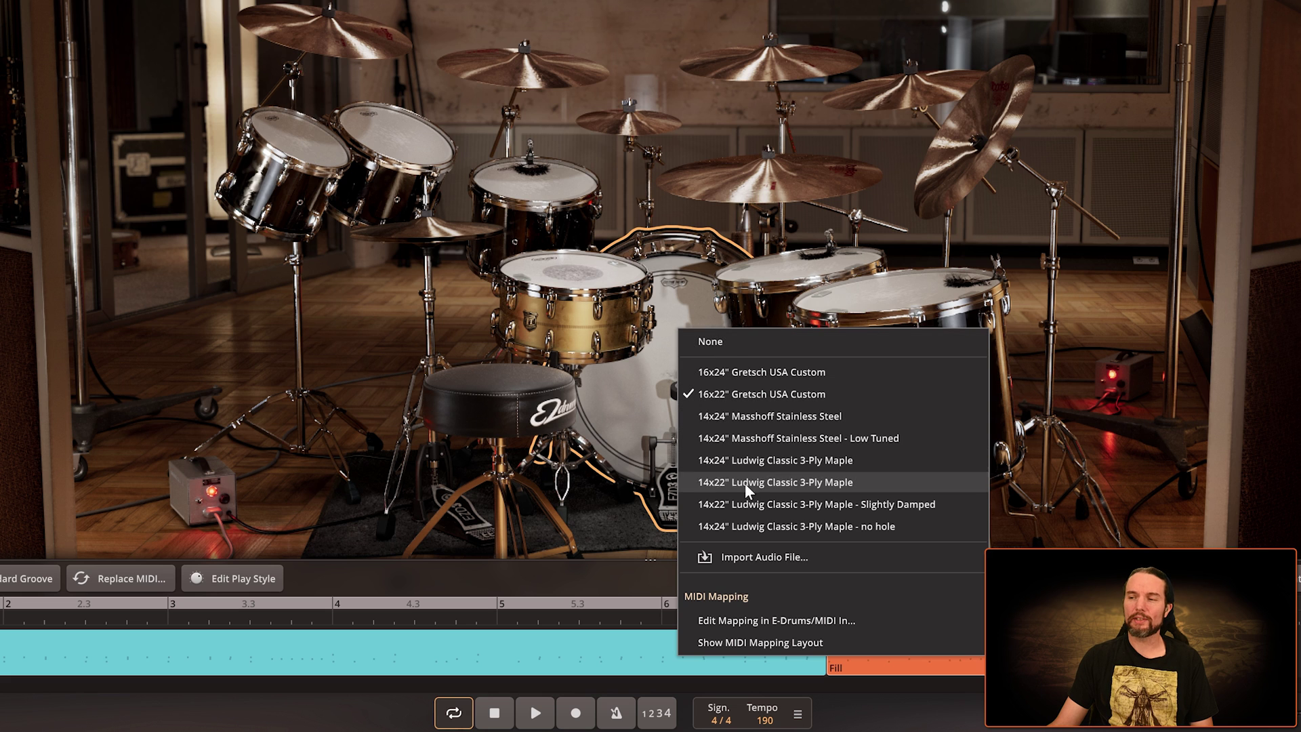
click(762, 370)
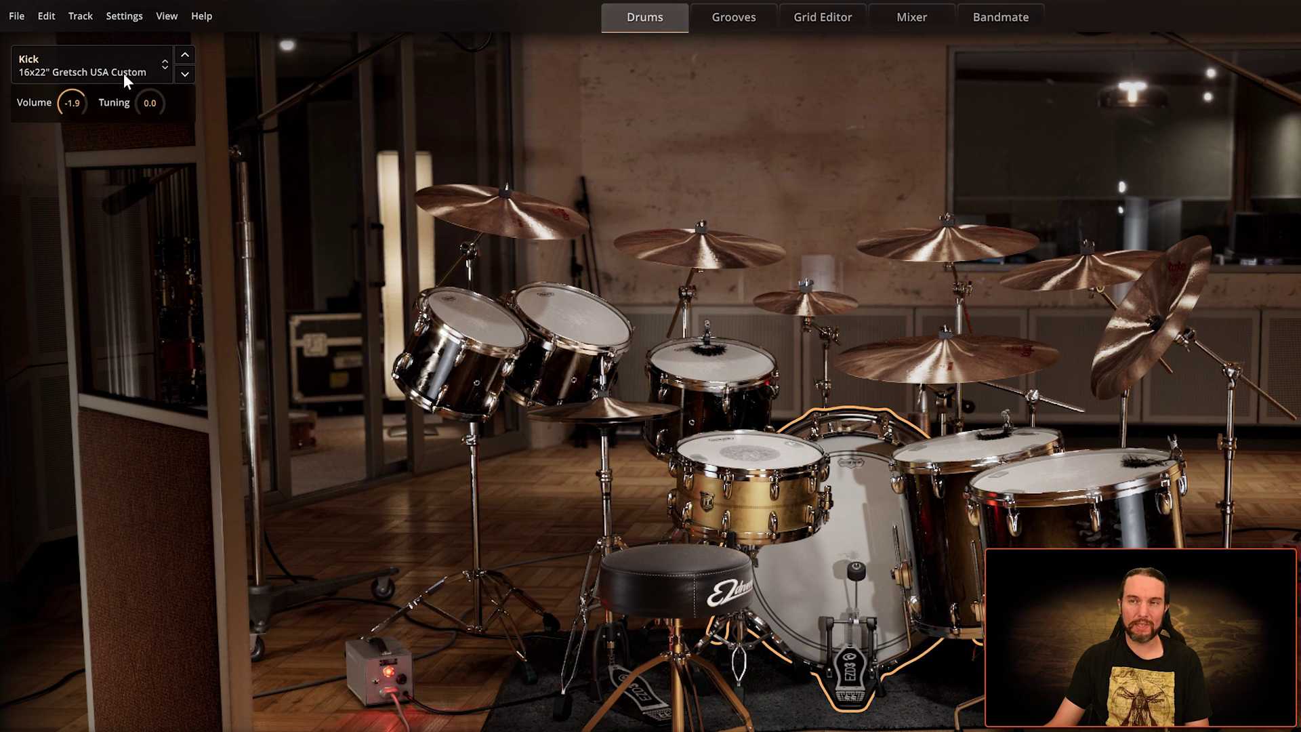
click(112, 67)
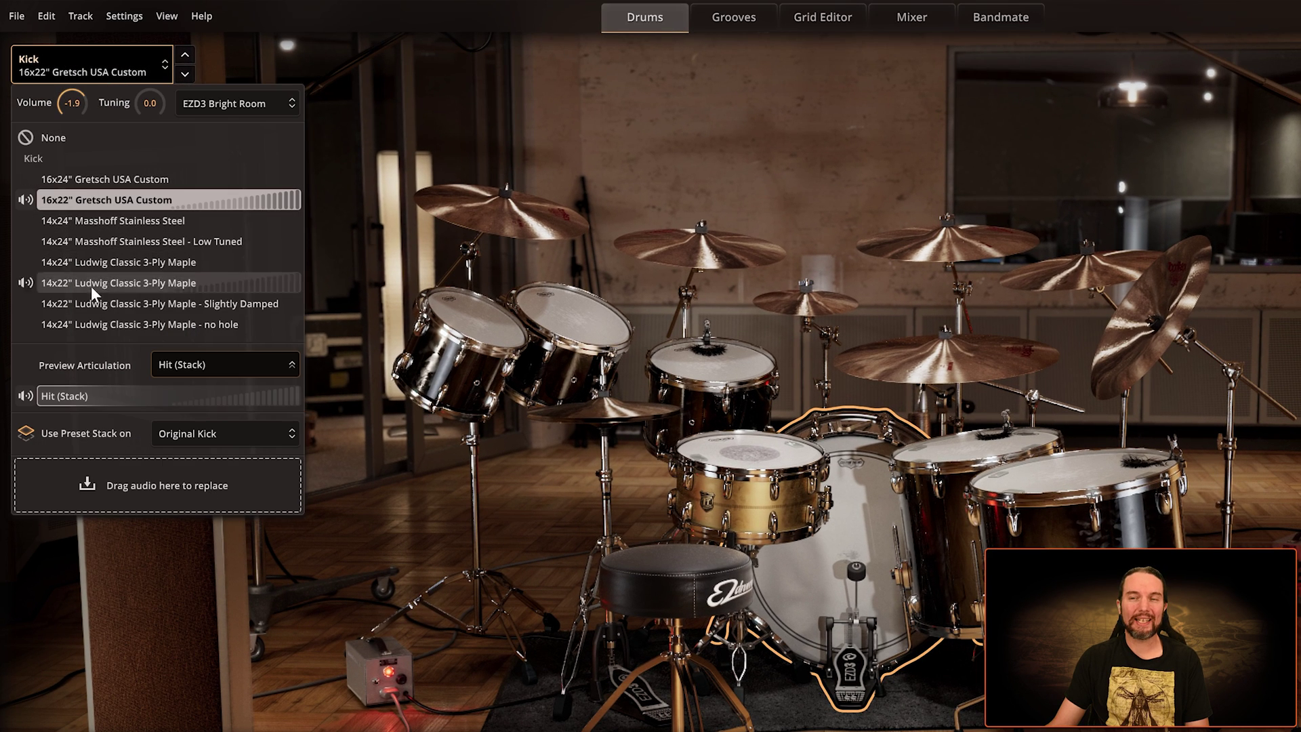
right_click(865, 485)
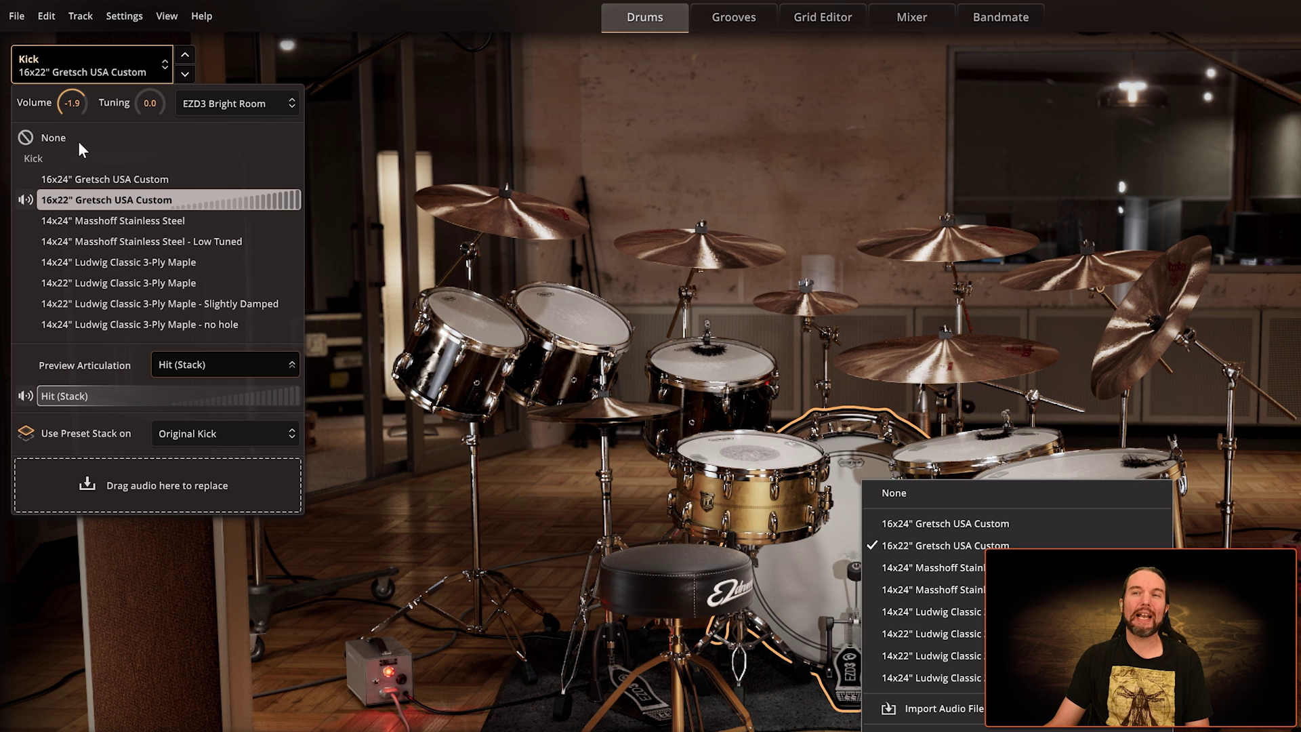
Audition the Gretsch, Masshoff and Ludwig kicks one by one, ending on the 14x22" Ludwig Classic 3-Ply Maple - Slightly Damped.
click(92, 178)
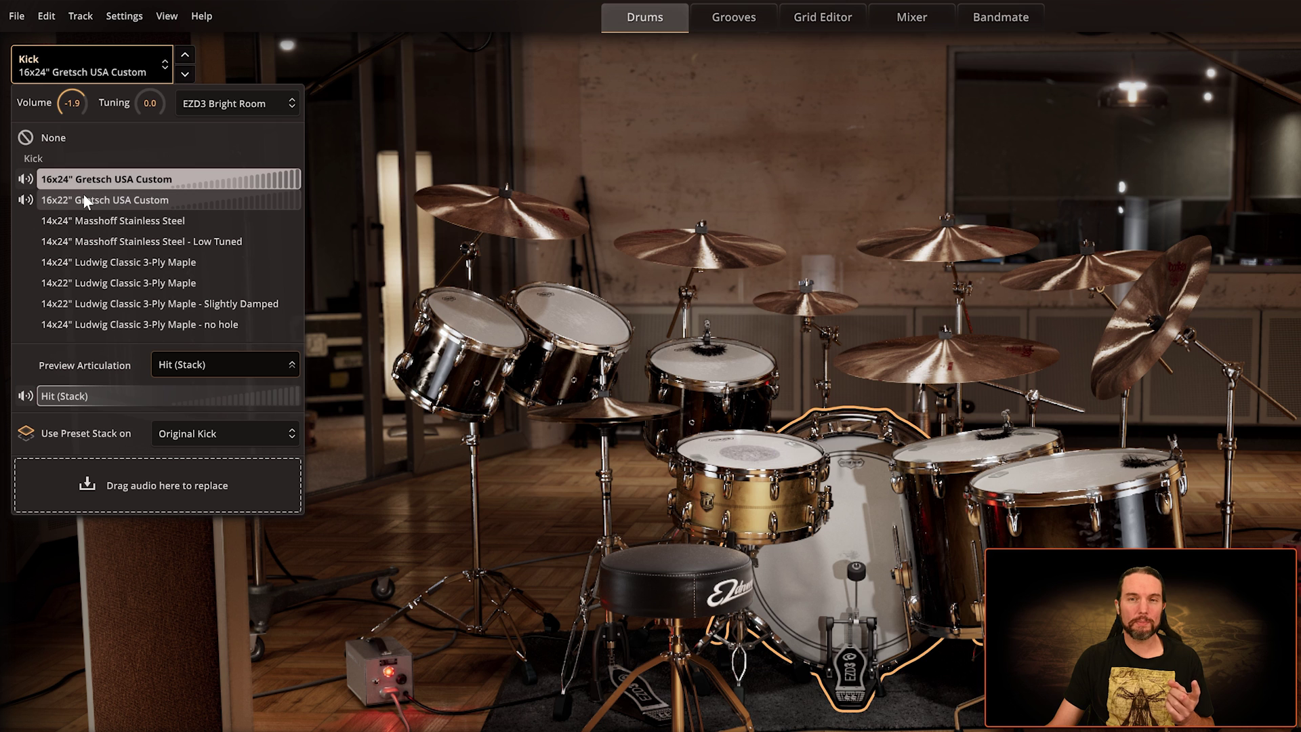
click(82, 200)
click(87, 220)
click(93, 241)
click(92, 261)
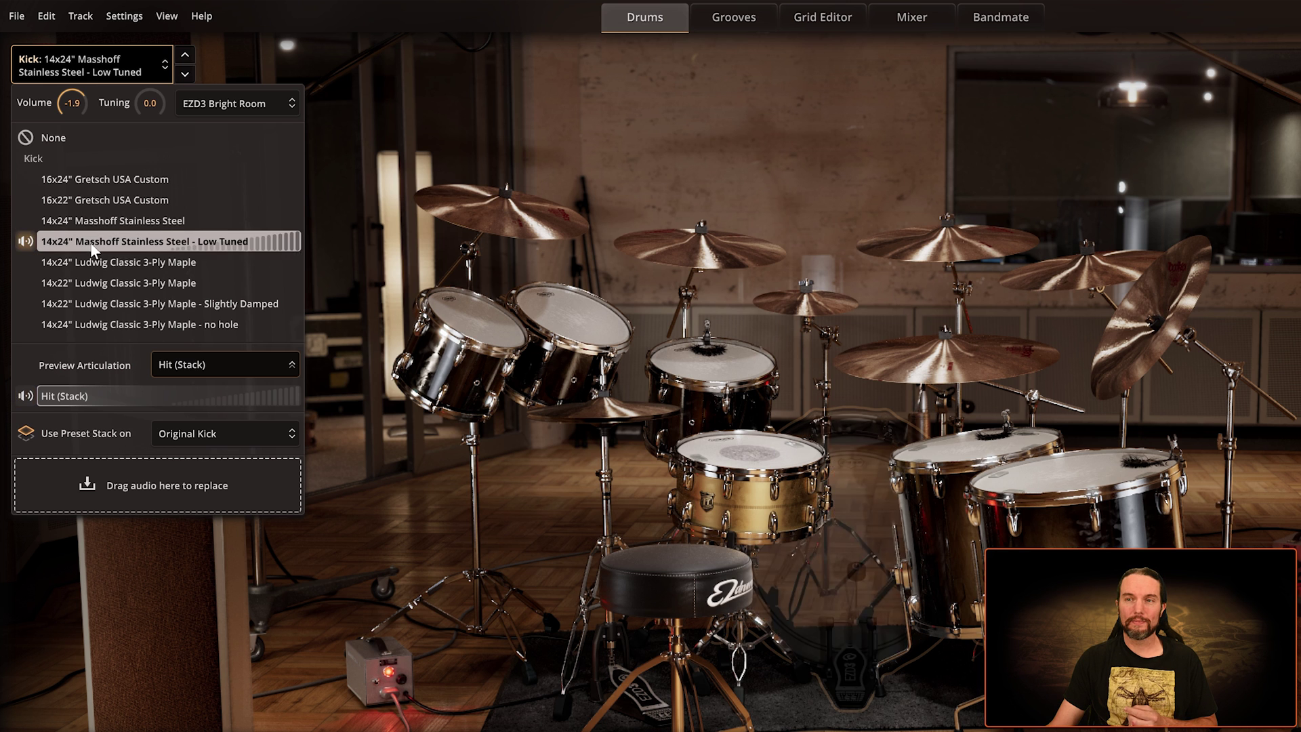
click(96, 283)
click(103, 324)
click(110, 305)
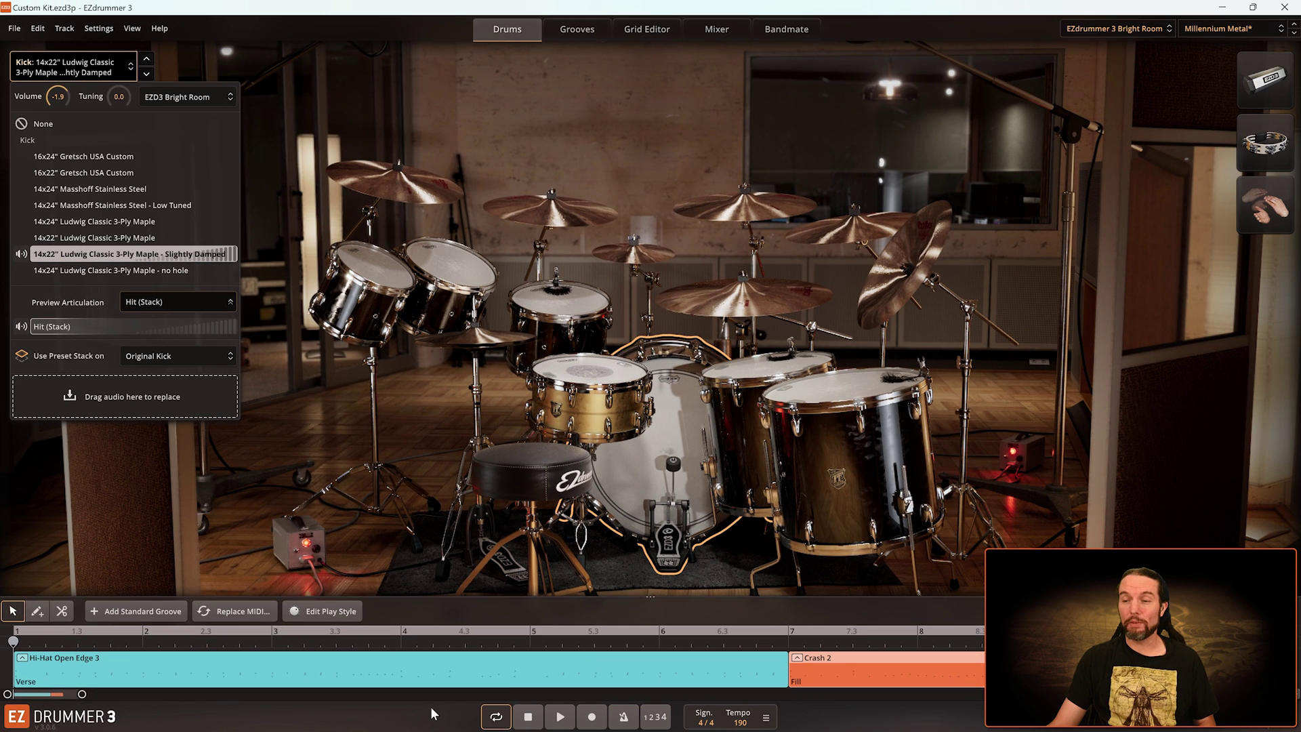
Play the loop and compare the kicks from 16x24" Gretsch USA Custom down to 14x24" Ludwig Classic 3-Ply Maple.
click(560, 716)
click(87, 72)
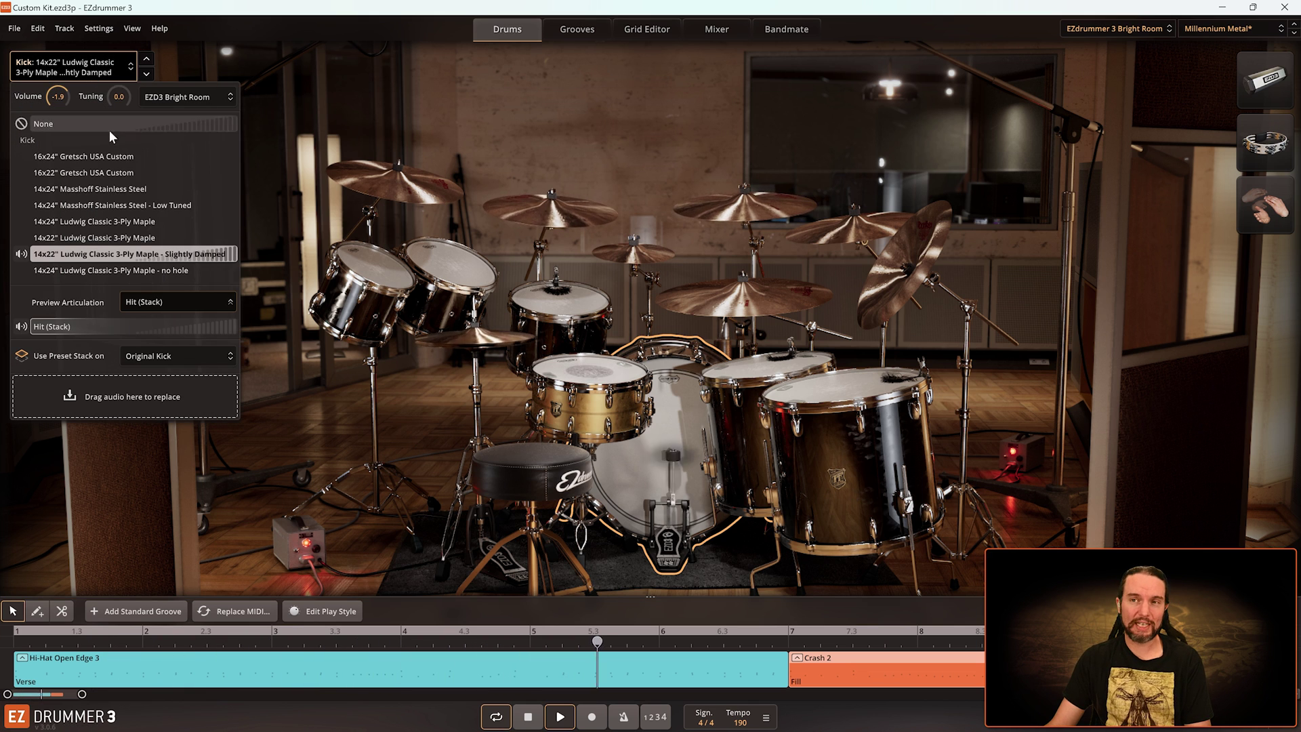
click(83, 157)
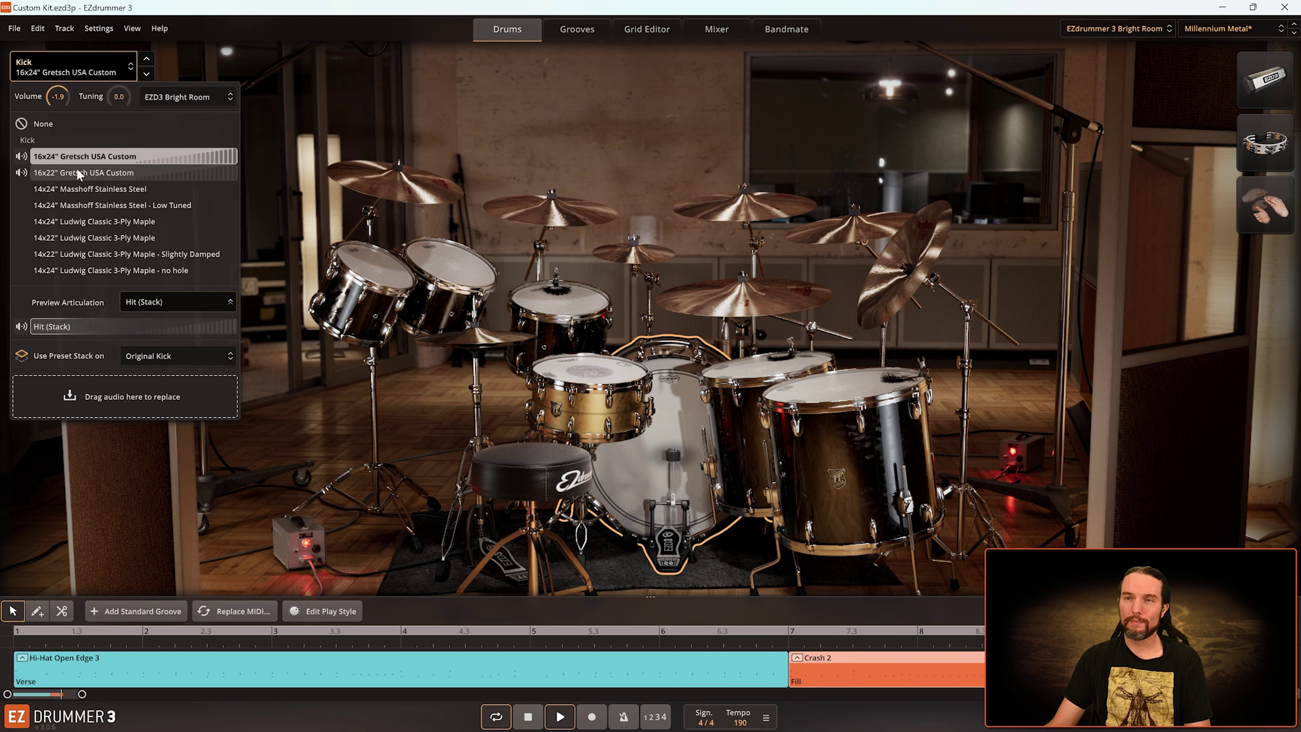
click(78, 173)
click(74, 190)
click(74, 205)
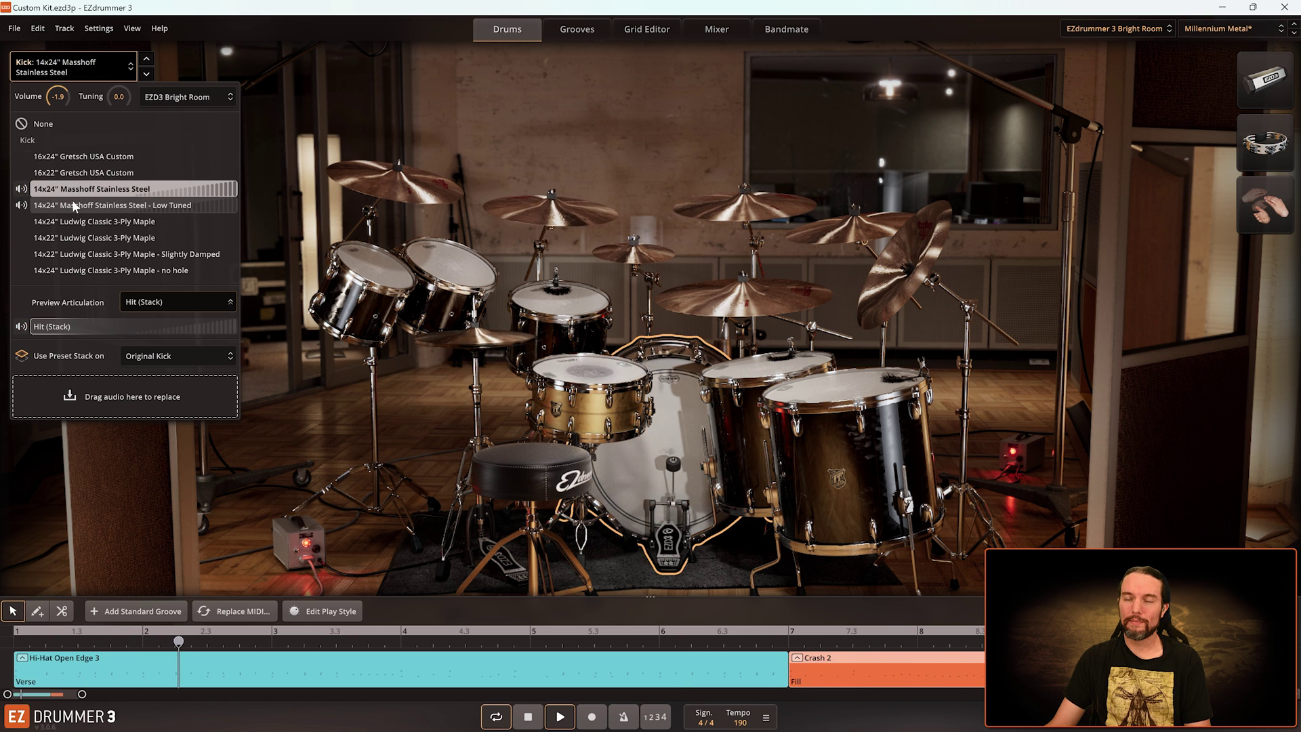
click(75, 221)
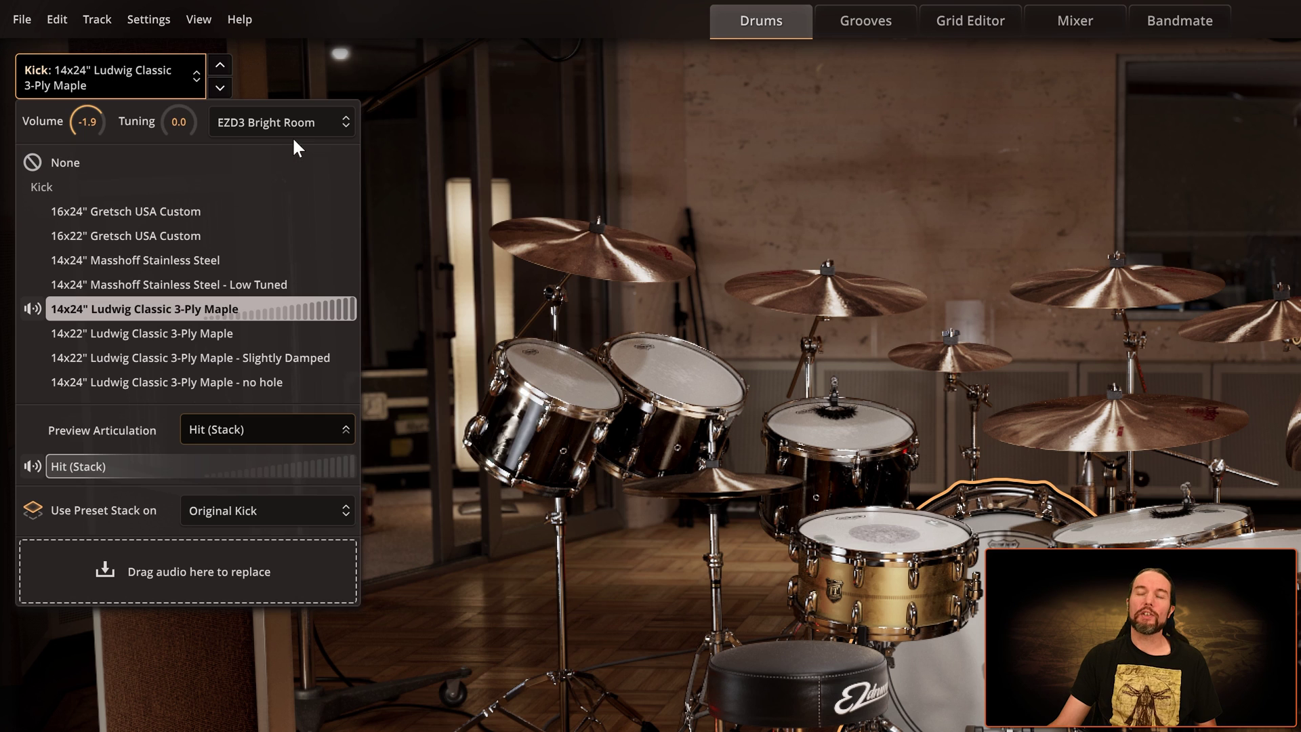
Look through the expansion libraries available for the kick and set the kick to None.
click(294, 133)
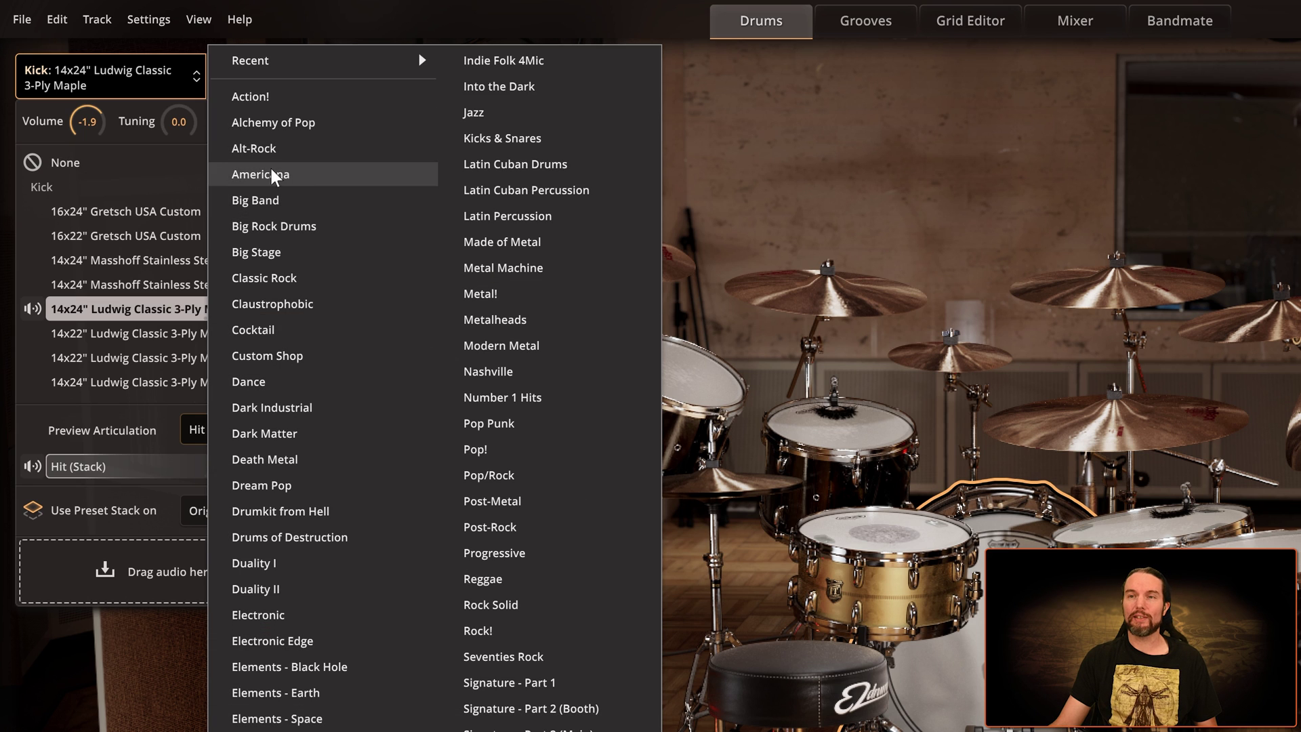
click(140, 162)
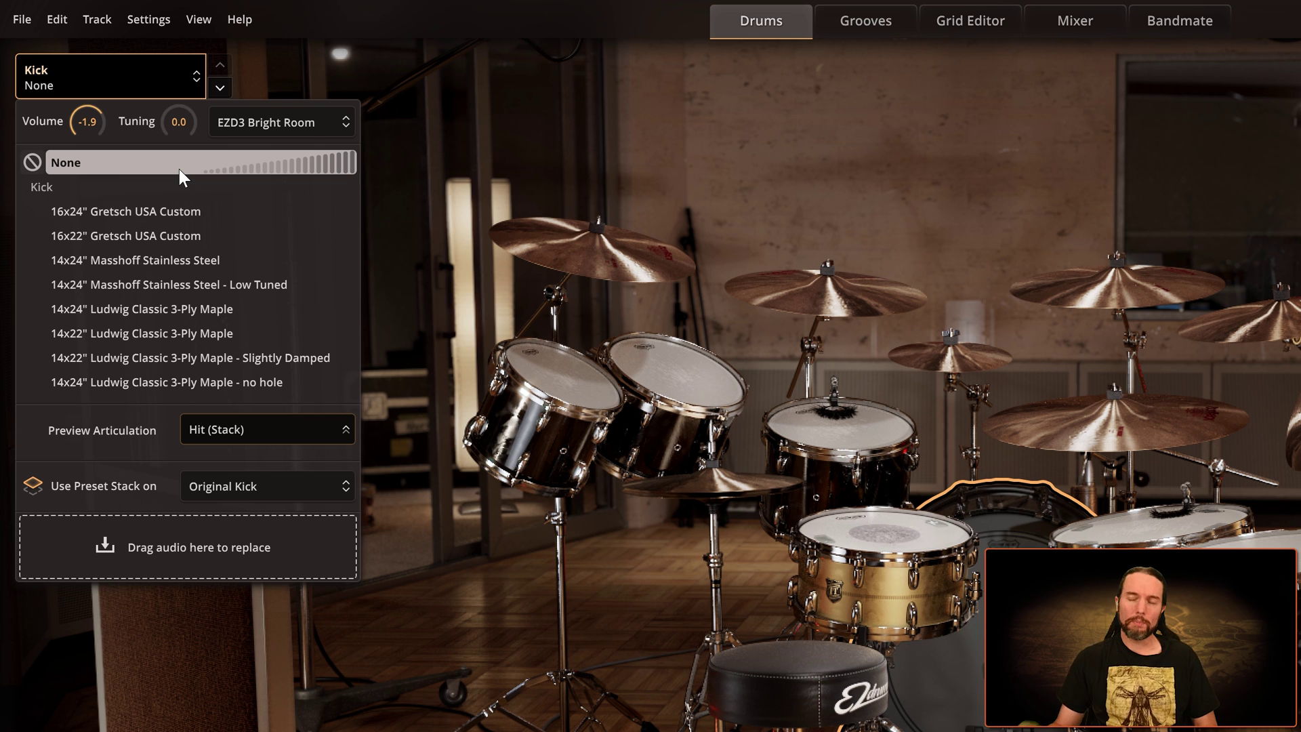
click(266, 122)
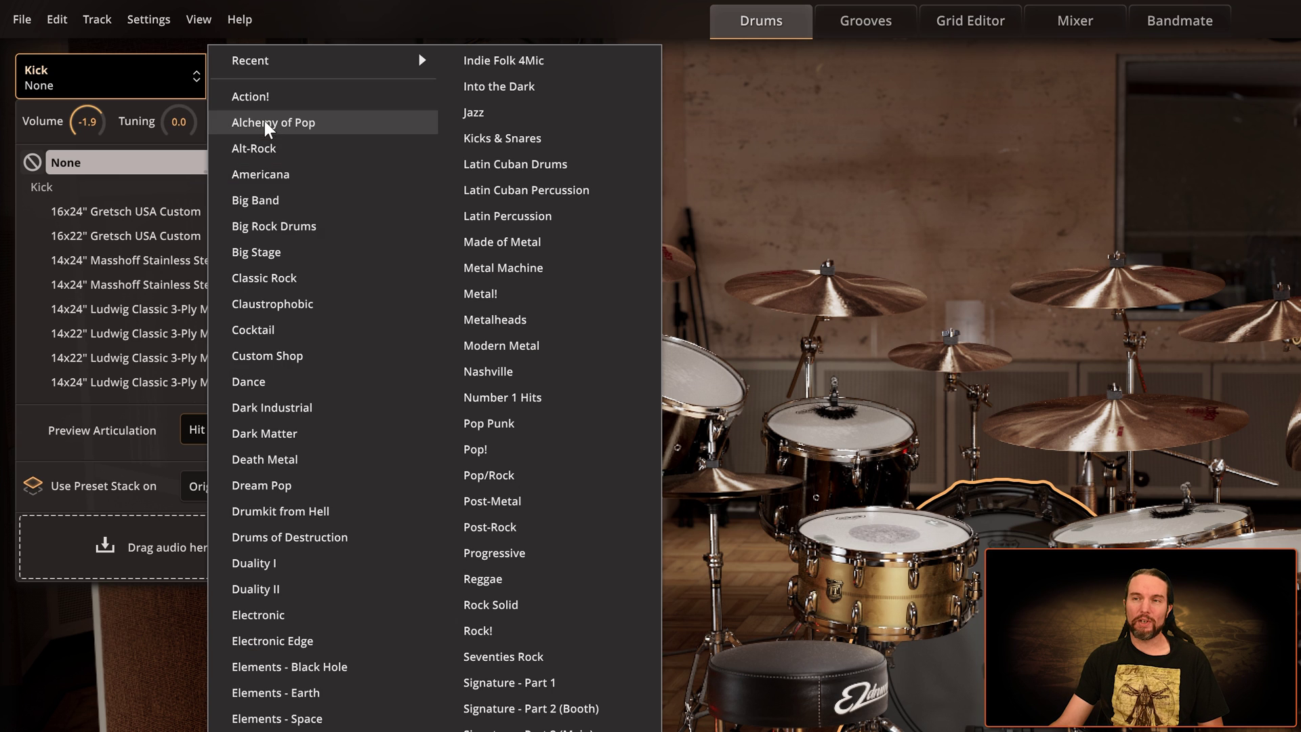
click(112, 183)
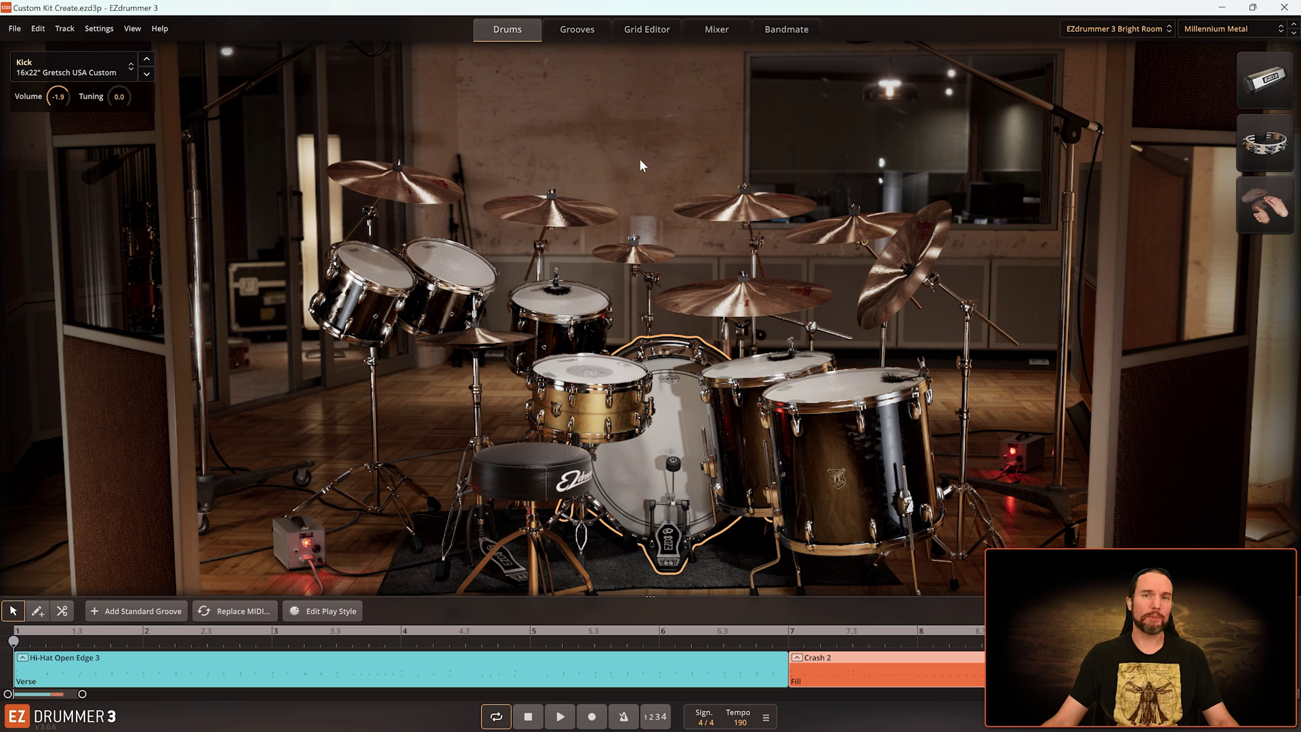
Play the loop, audition Gretsch, Masshoff and Ludwig kicks, and choose the 16x24" Gretsch USA Custom.
key(space)
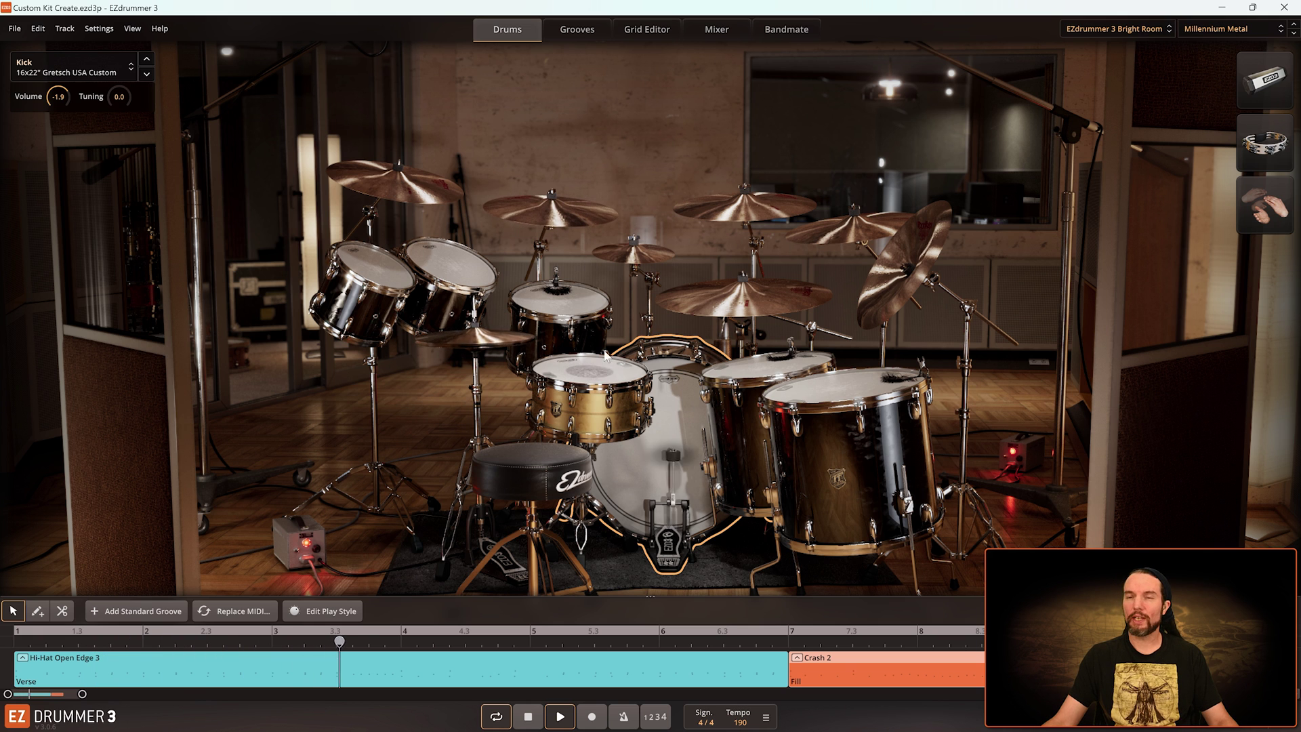
click(68, 67)
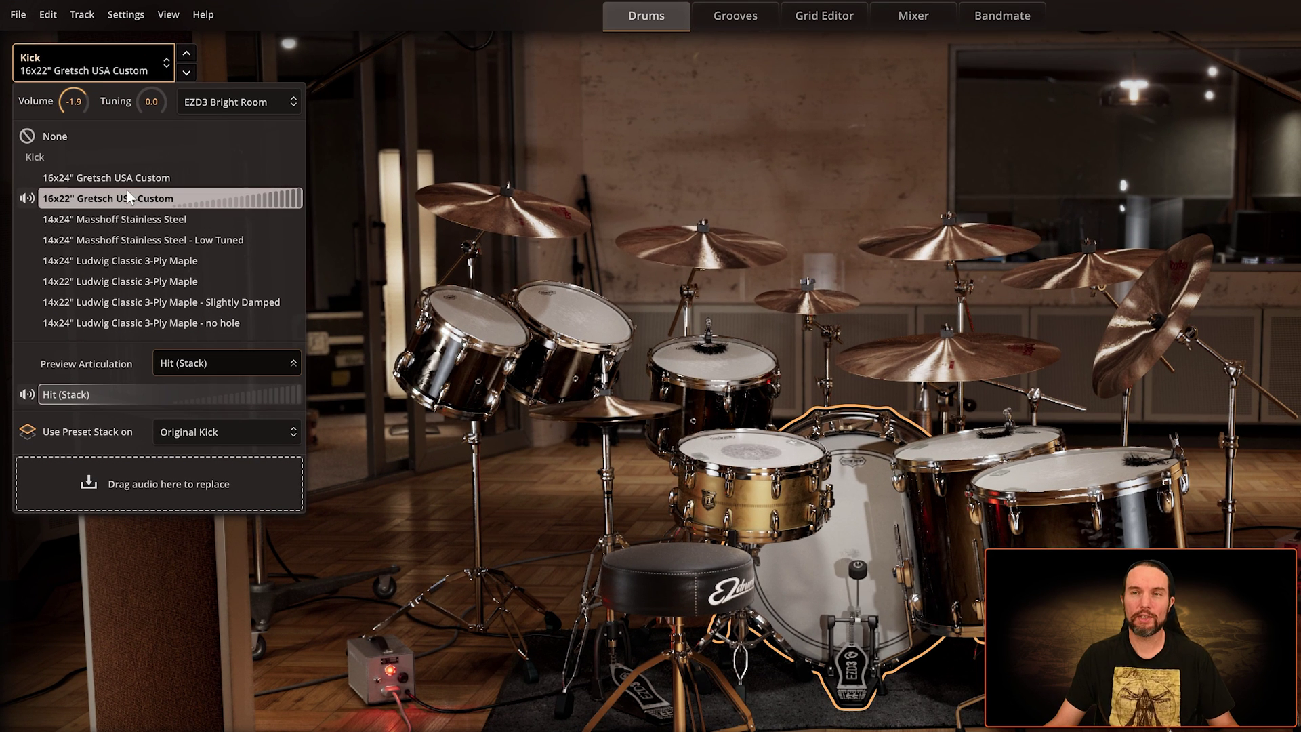
click(124, 179)
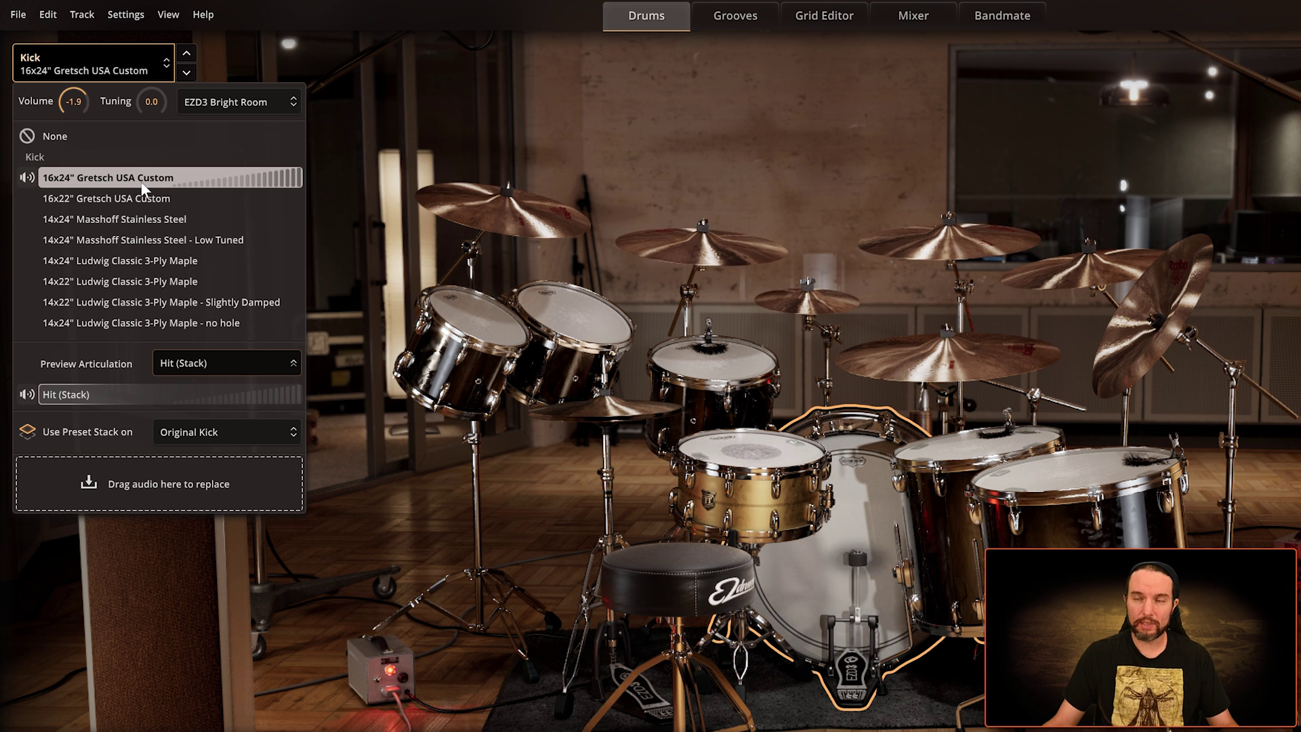
click(113, 220)
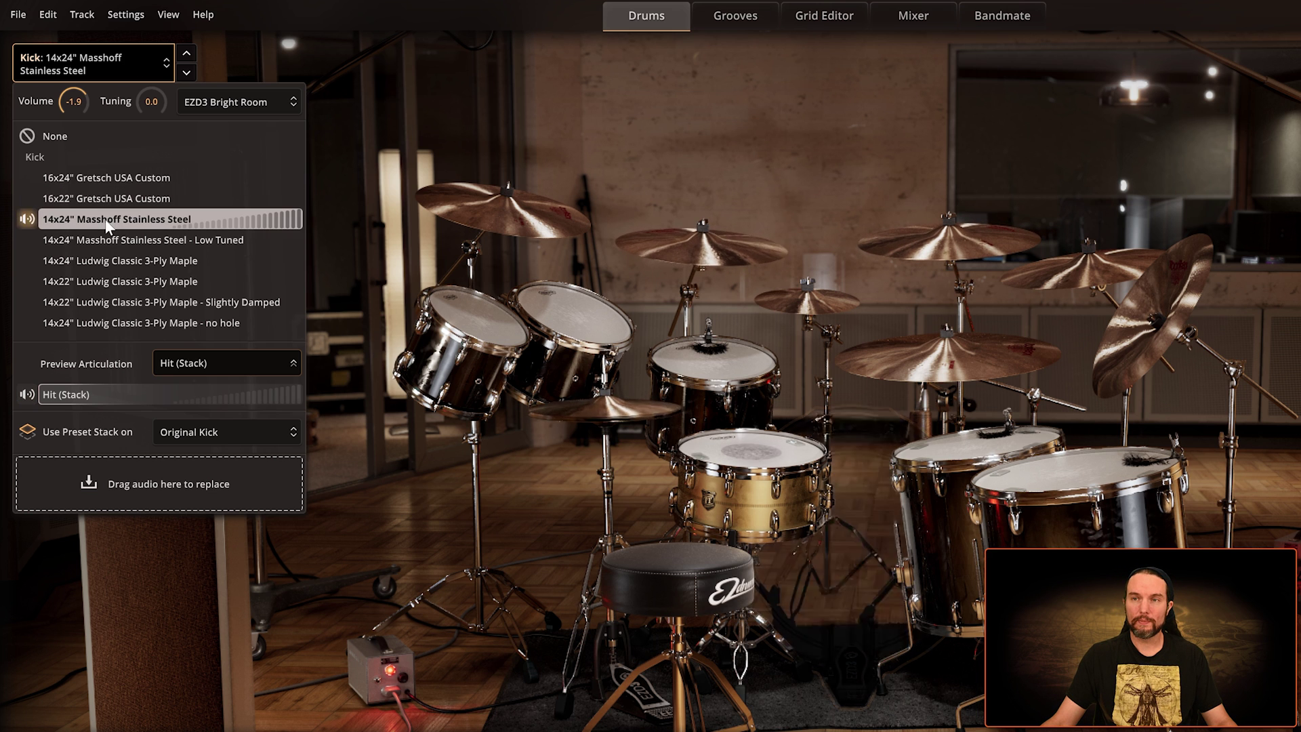
click(107, 238)
click(106, 260)
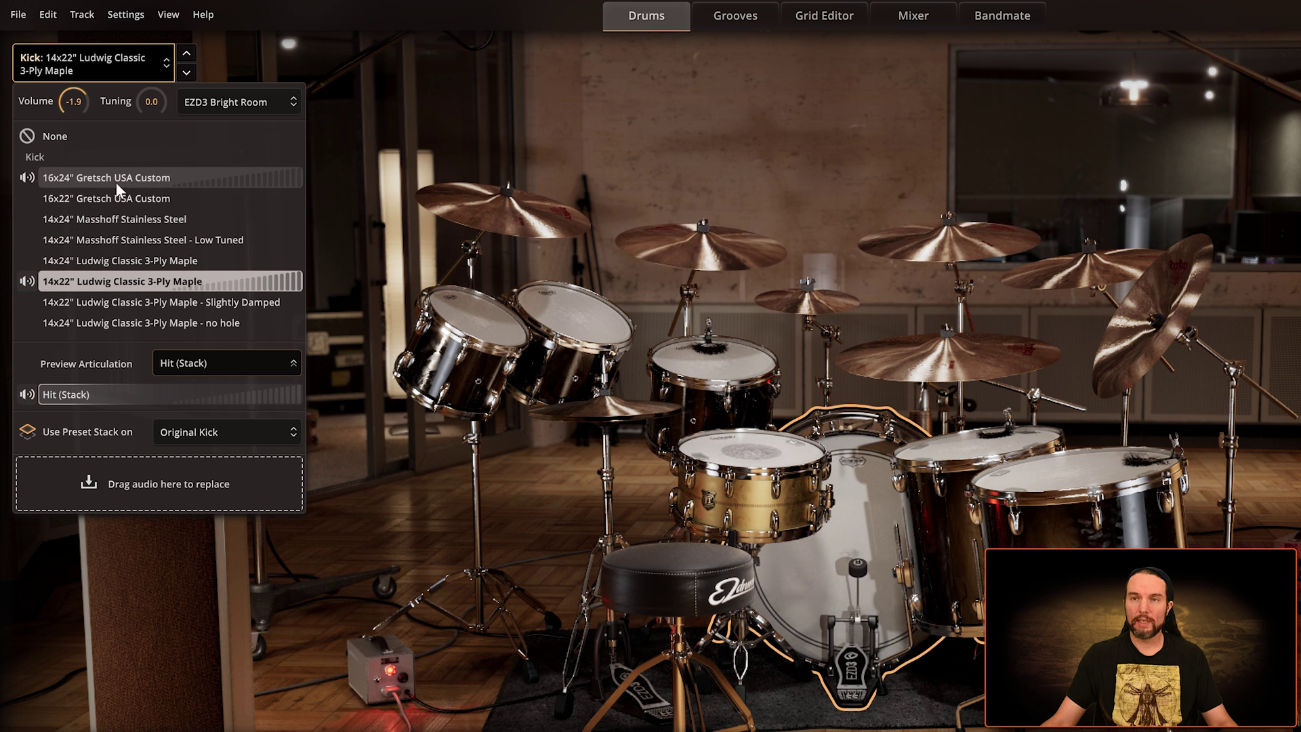
click(138, 179)
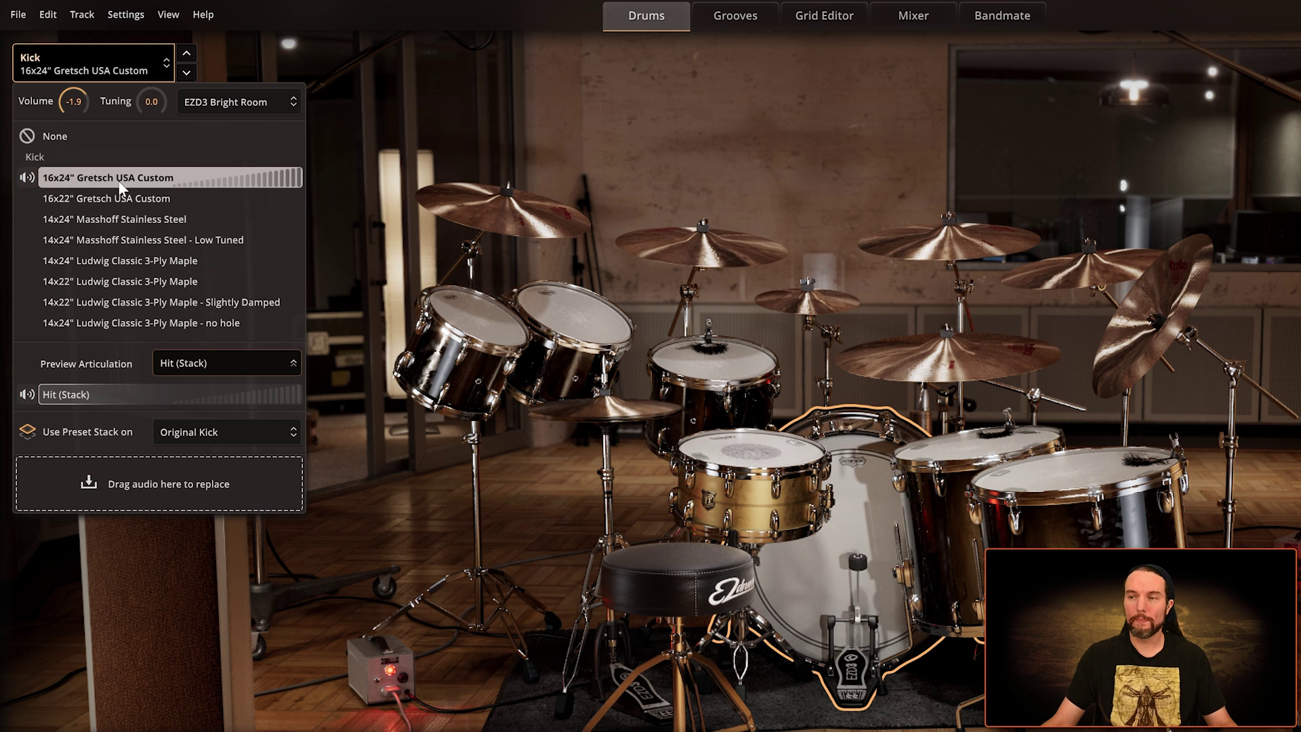
Audition the alternative snares from 8x14" Masshoff "Big Chief" downward and choose the 6.5x14" Craviotto Maple.
click(753, 449)
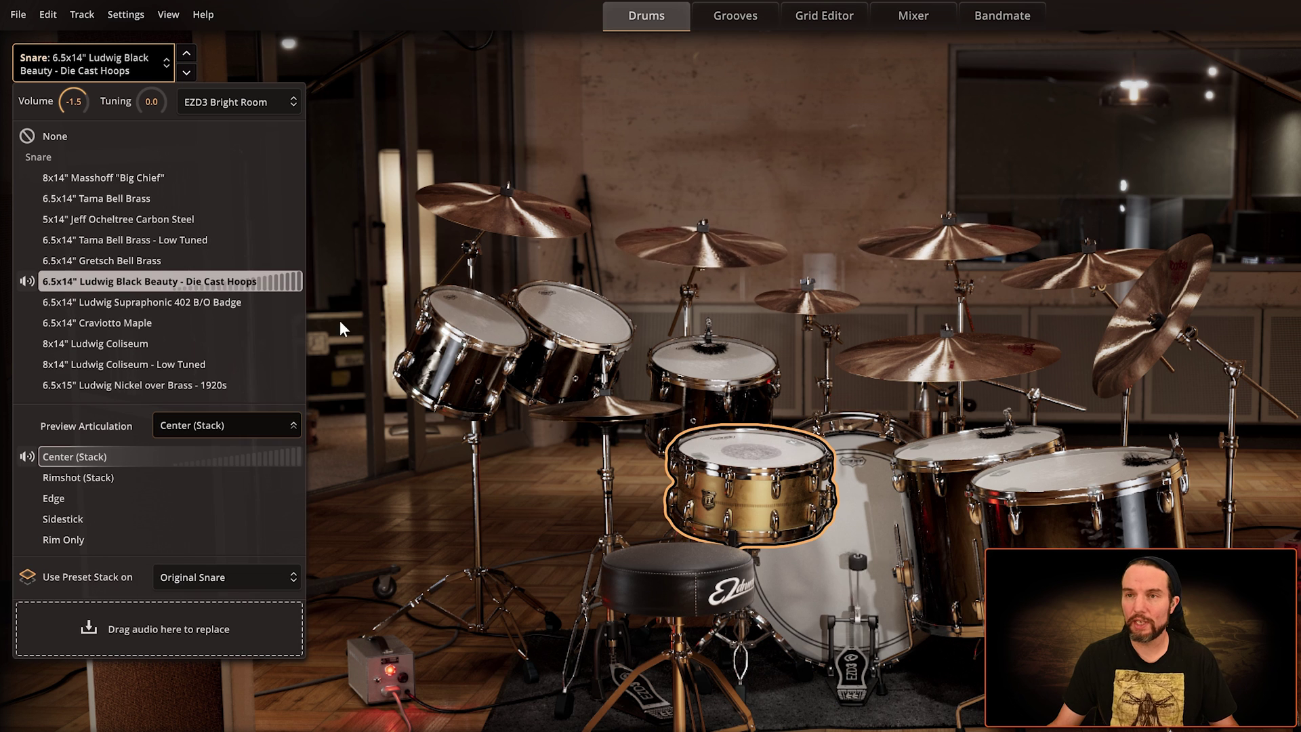
click(113, 178)
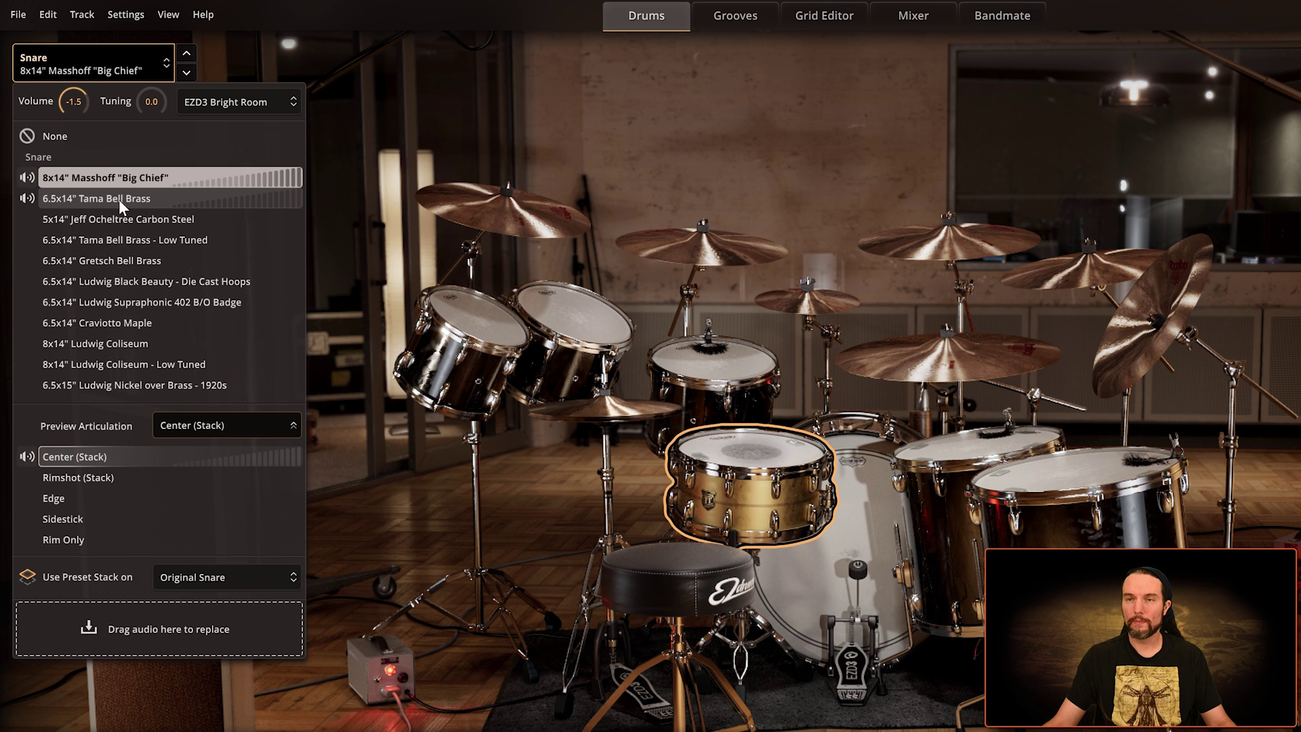
click(117, 201)
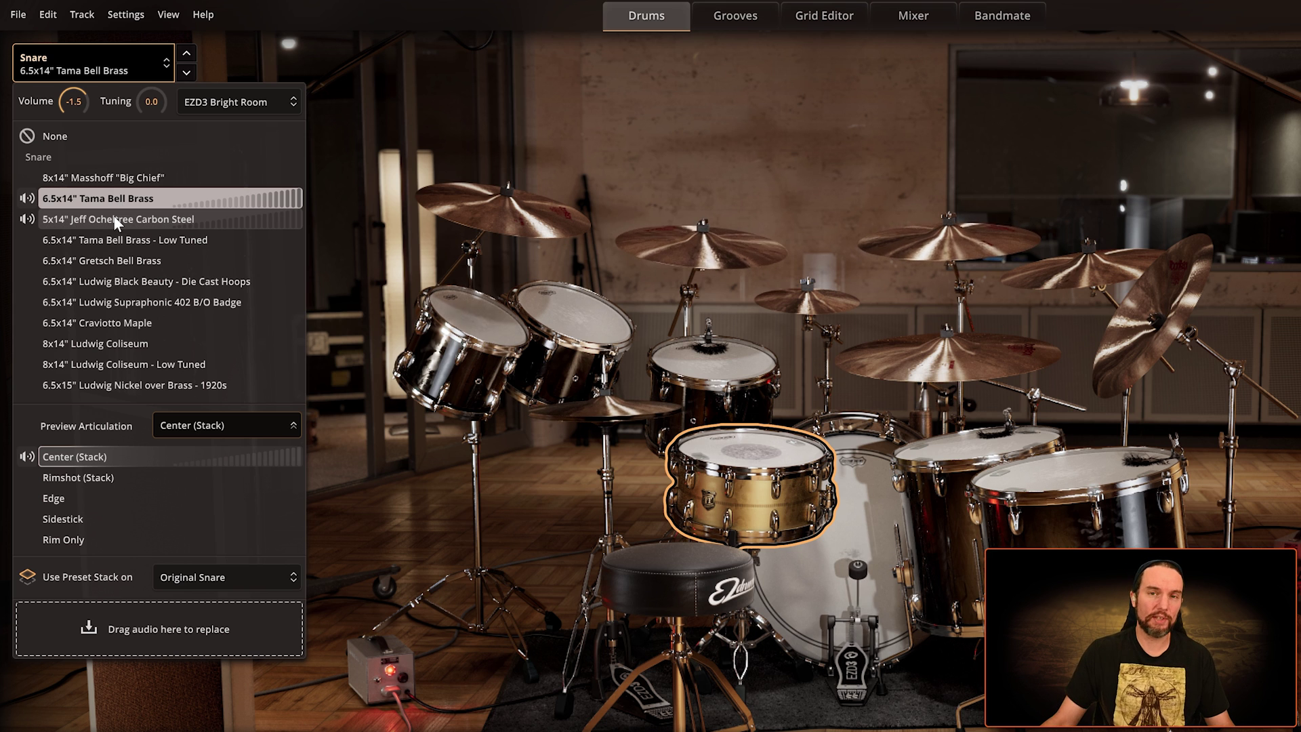
click(114, 220)
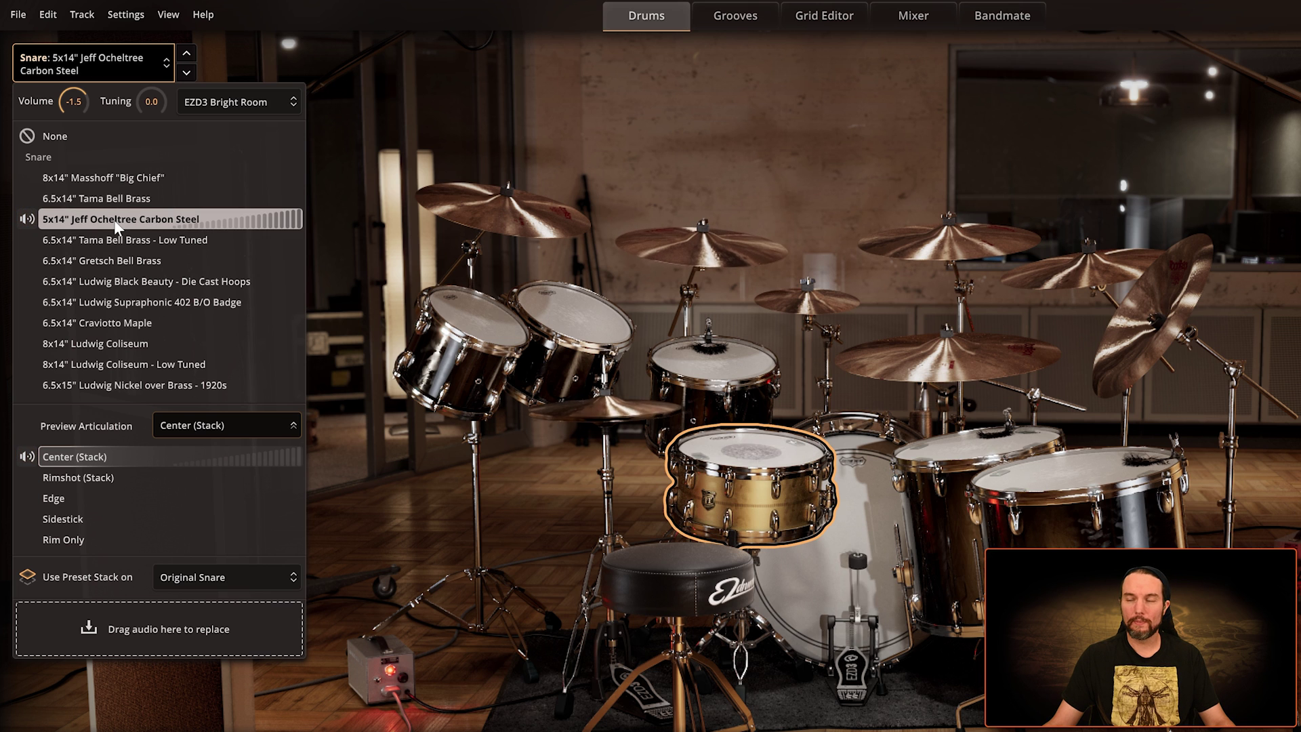
click(114, 239)
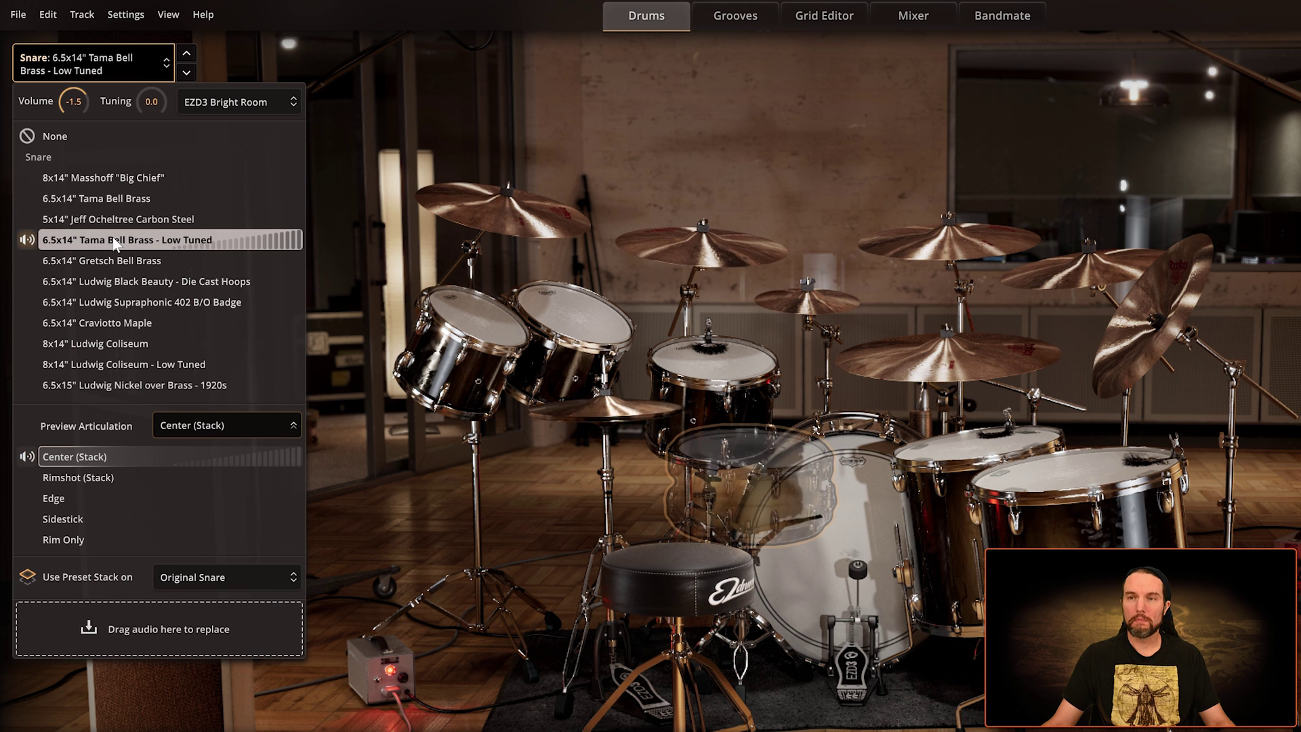
click(111, 257)
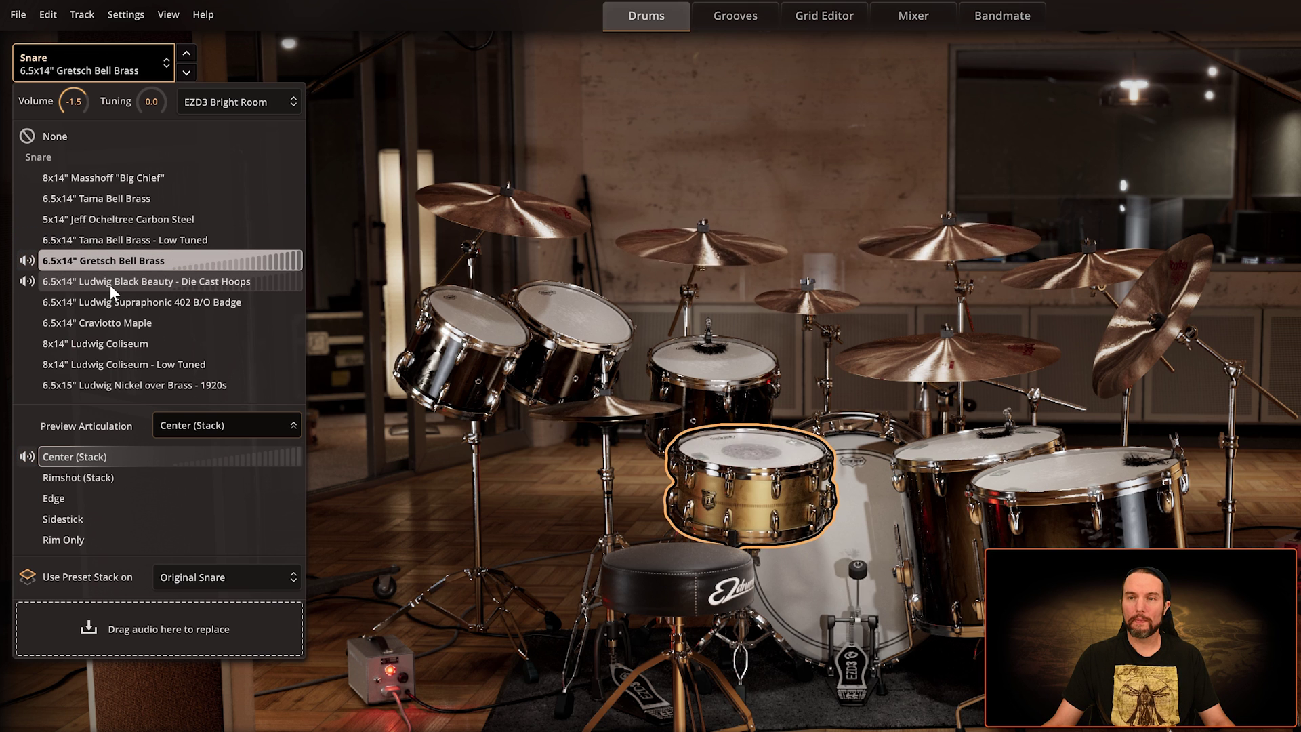
click(110, 283)
click(108, 300)
click(109, 323)
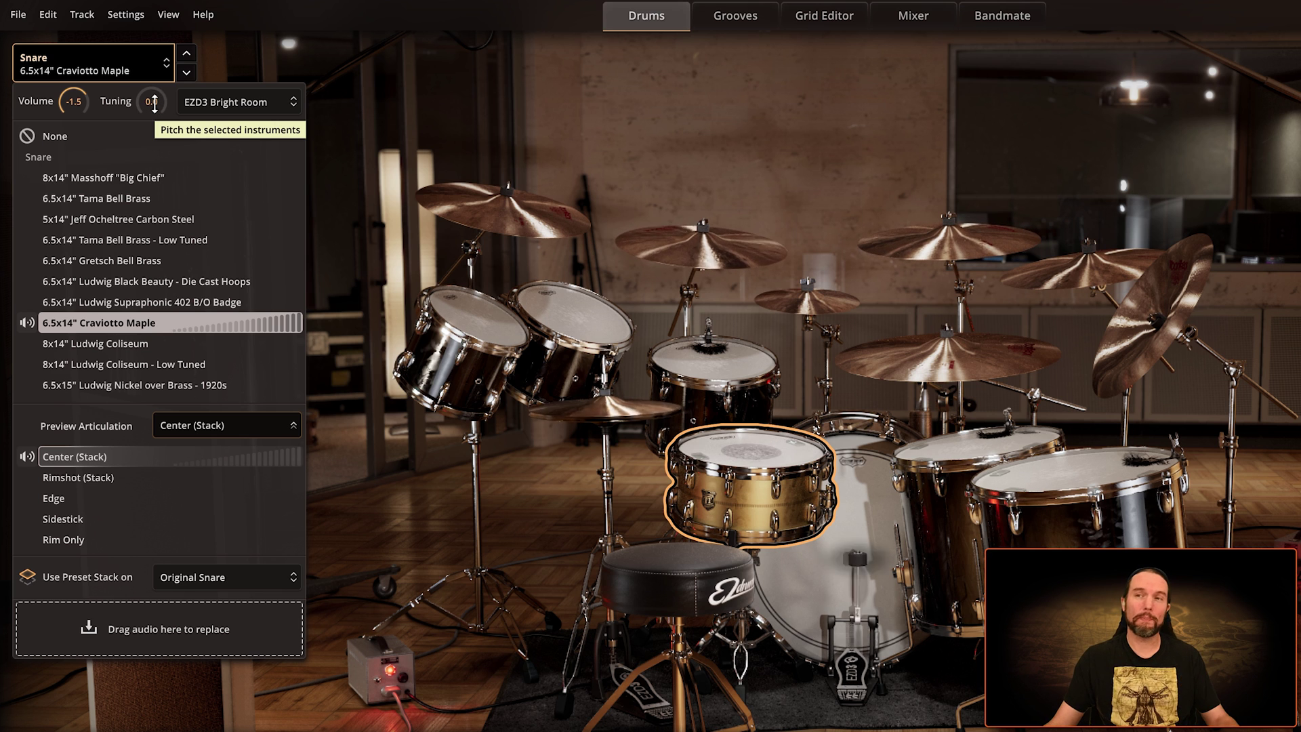
Try raising the snare's tuning and set it to +1.0 semitones.
drag(154, 103, 156, 95)
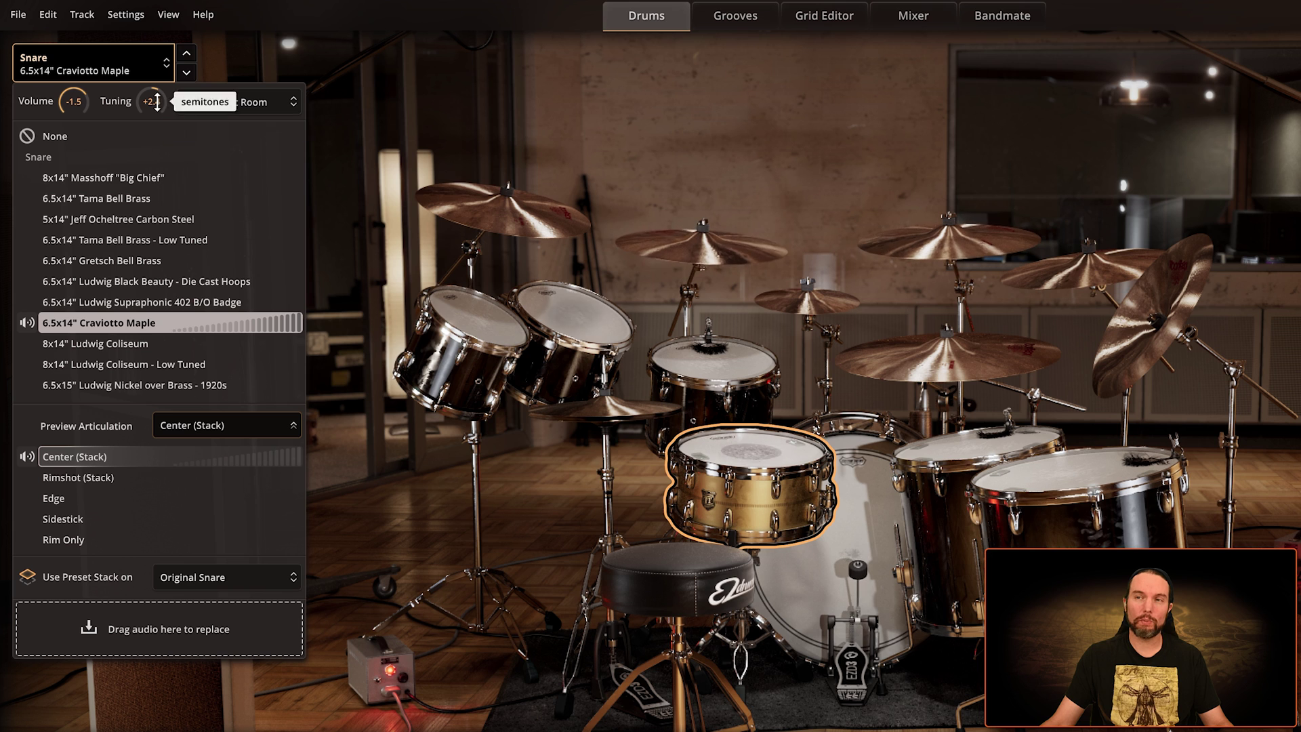
click(155, 102)
drag(156, 101, 156, 103)
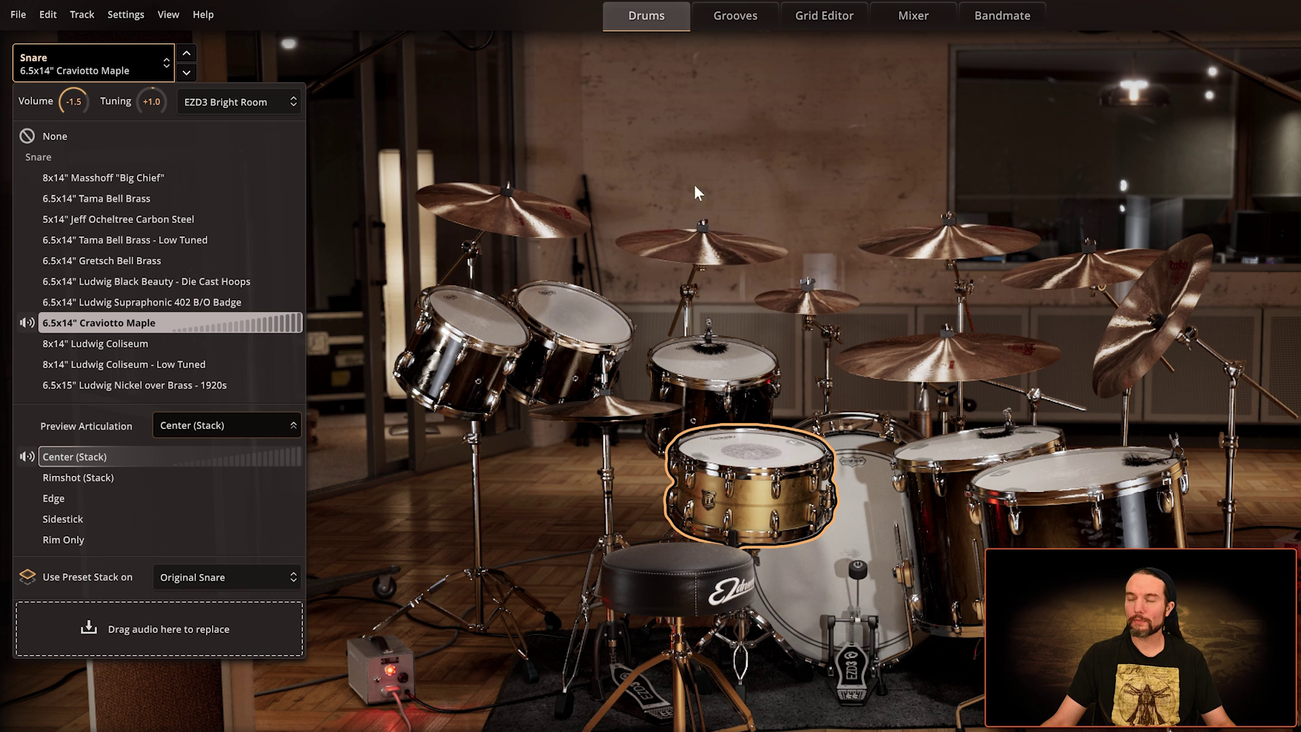
Audition cymbals for Crash 3, choose the 17" Paiste 2002 Crash, and select the China cymbal.
click(904, 242)
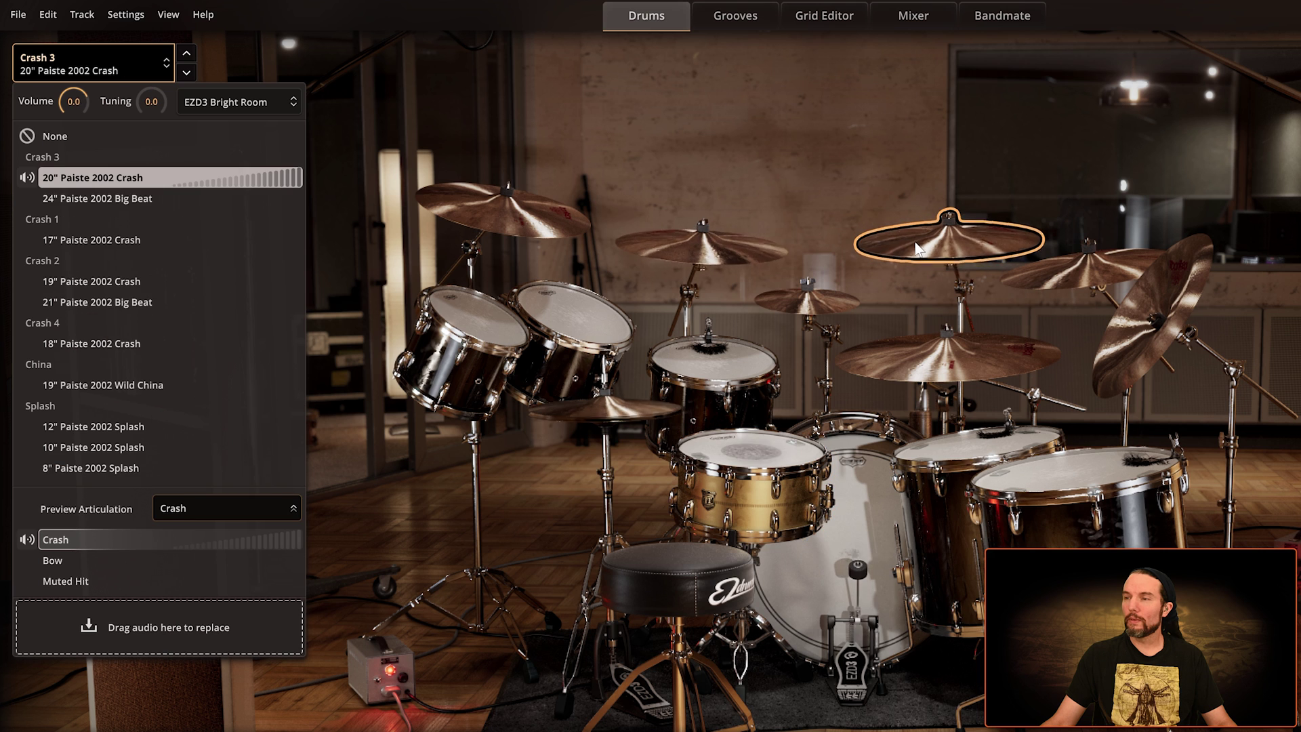
click(123, 197)
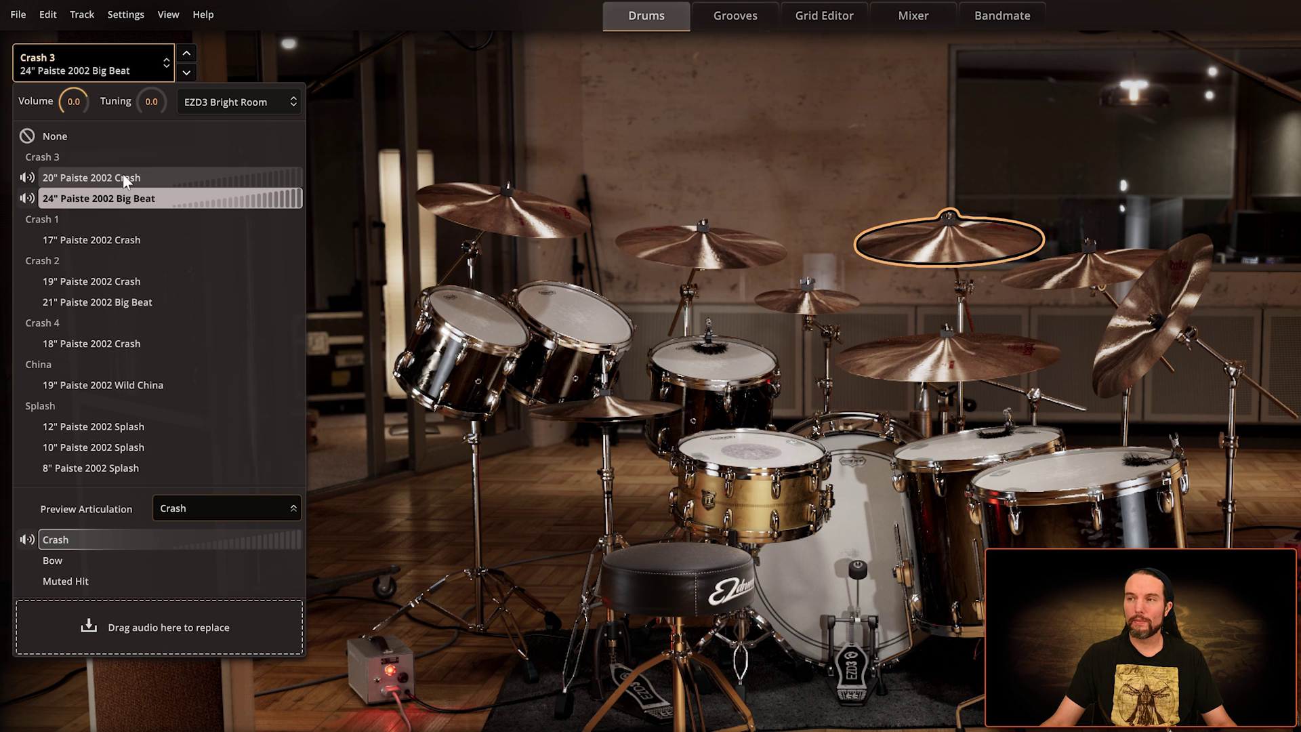
click(123, 176)
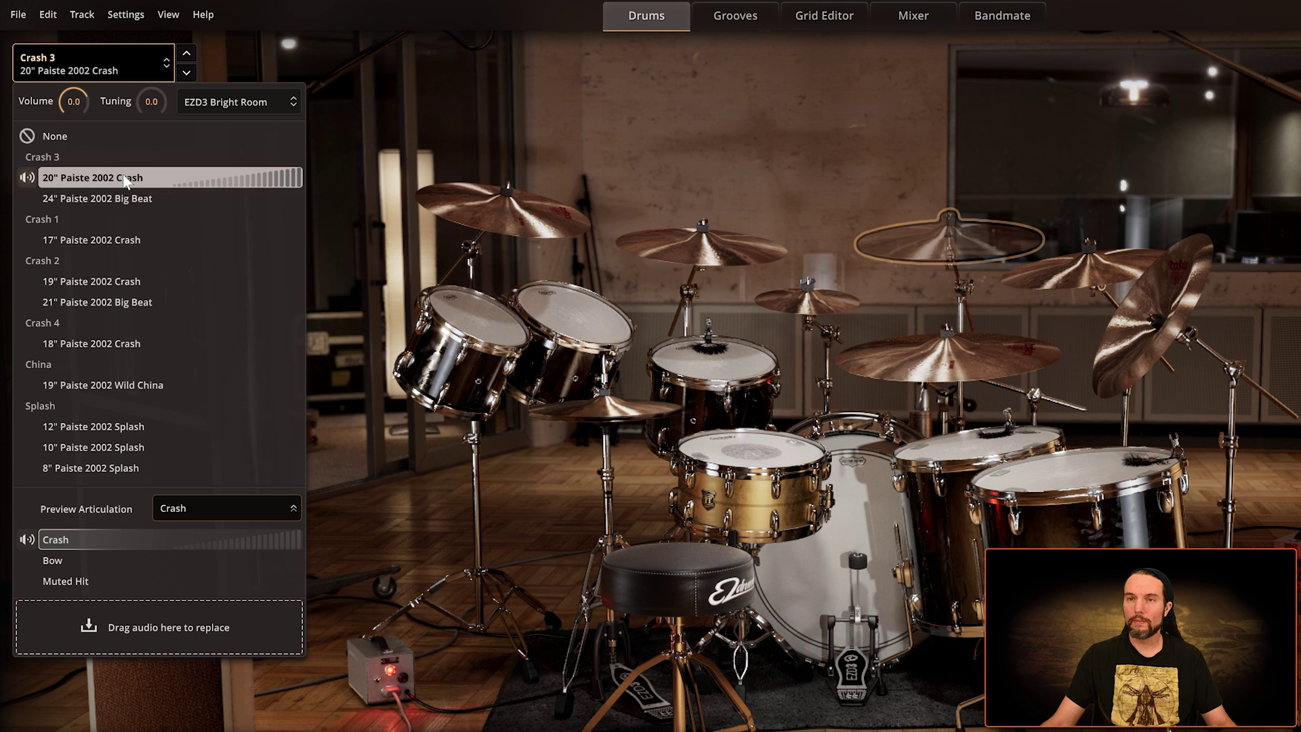
click(115, 239)
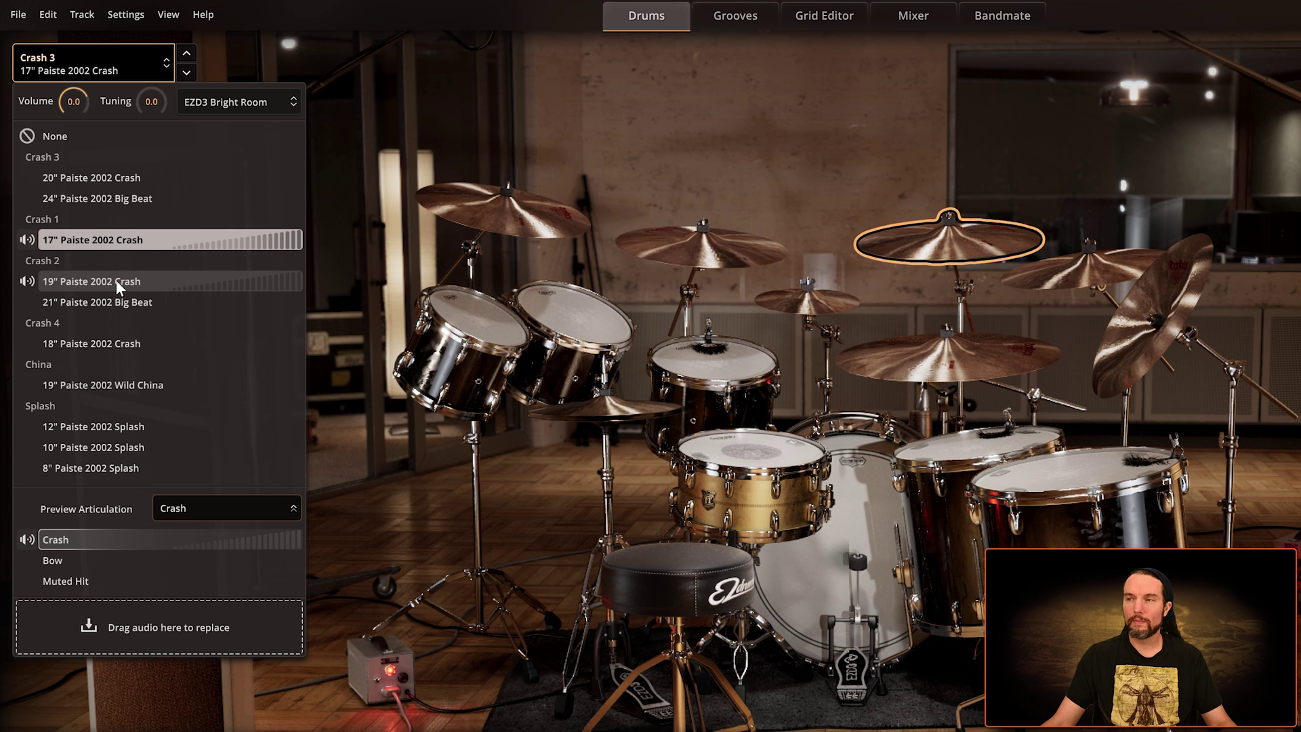
click(795, 155)
click(1120, 348)
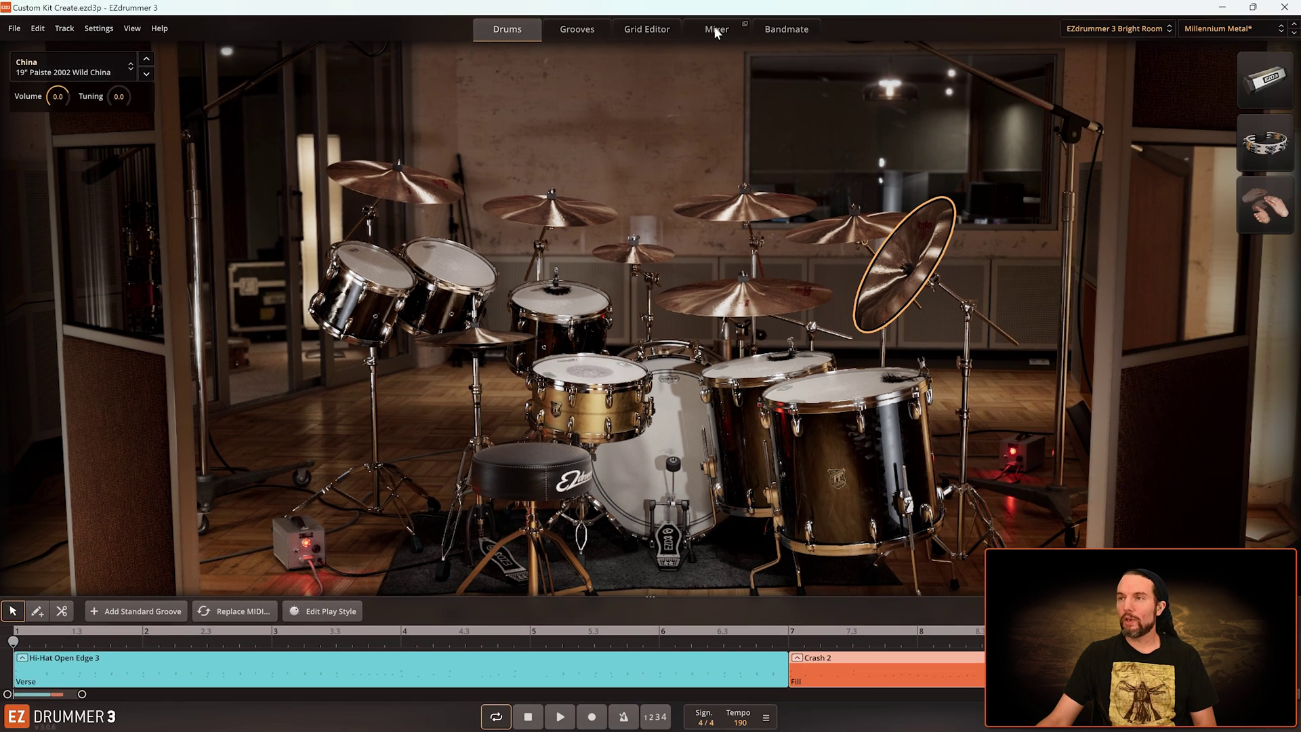
Check the mixer's channel levels and raise the China cymbal's volume to 2.9 dB in the drum view.
click(911, 14)
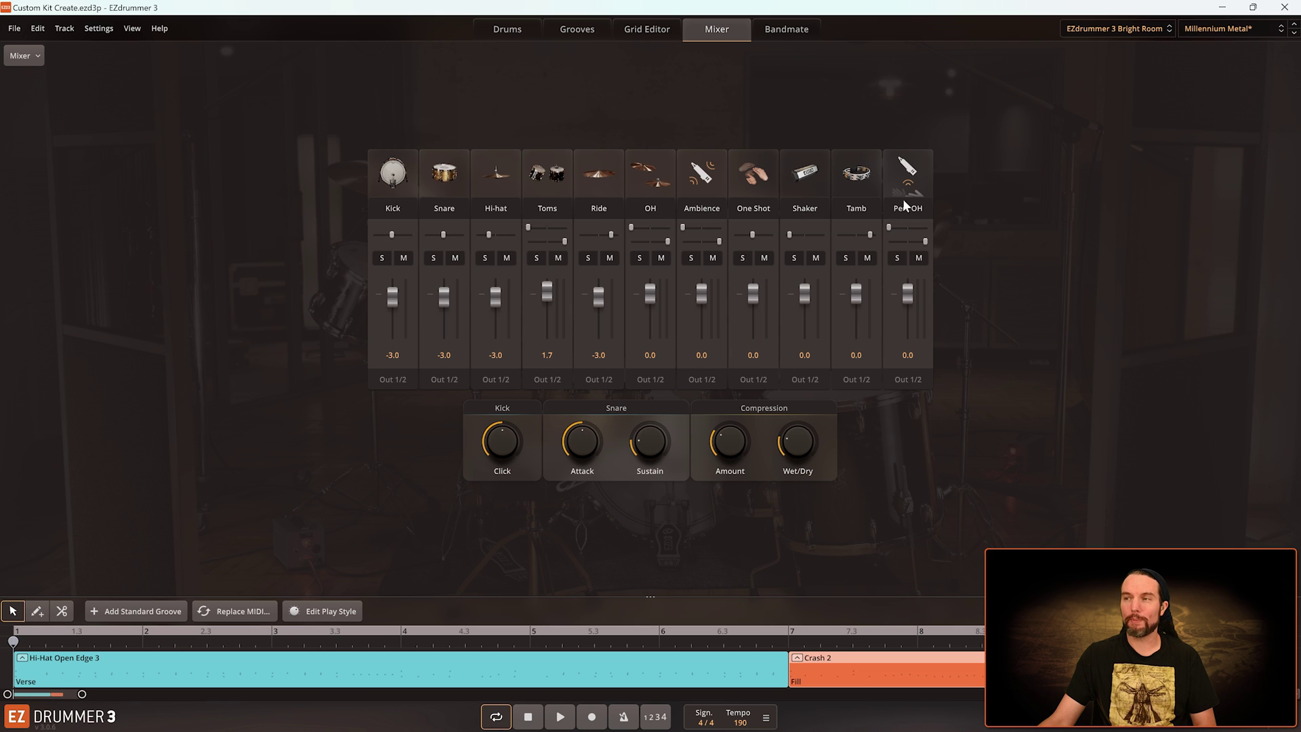
click(505, 33)
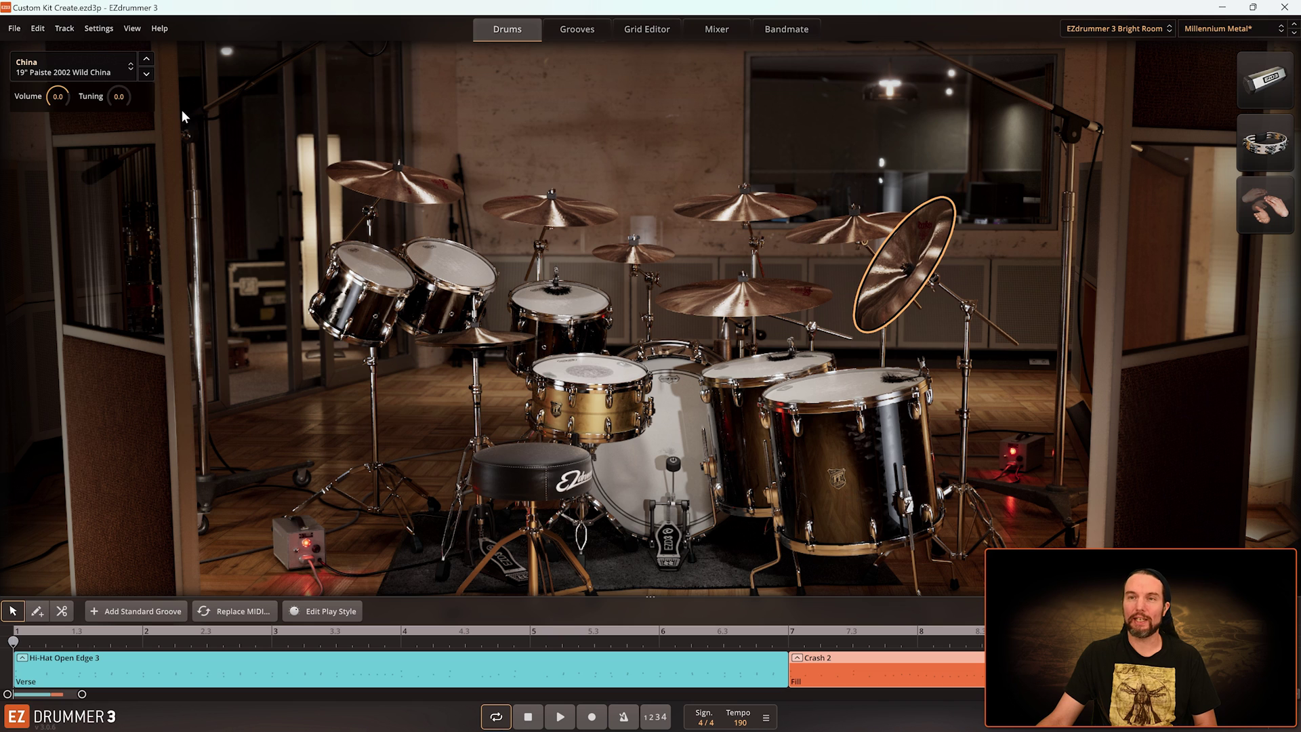
mouse_move(56, 95)
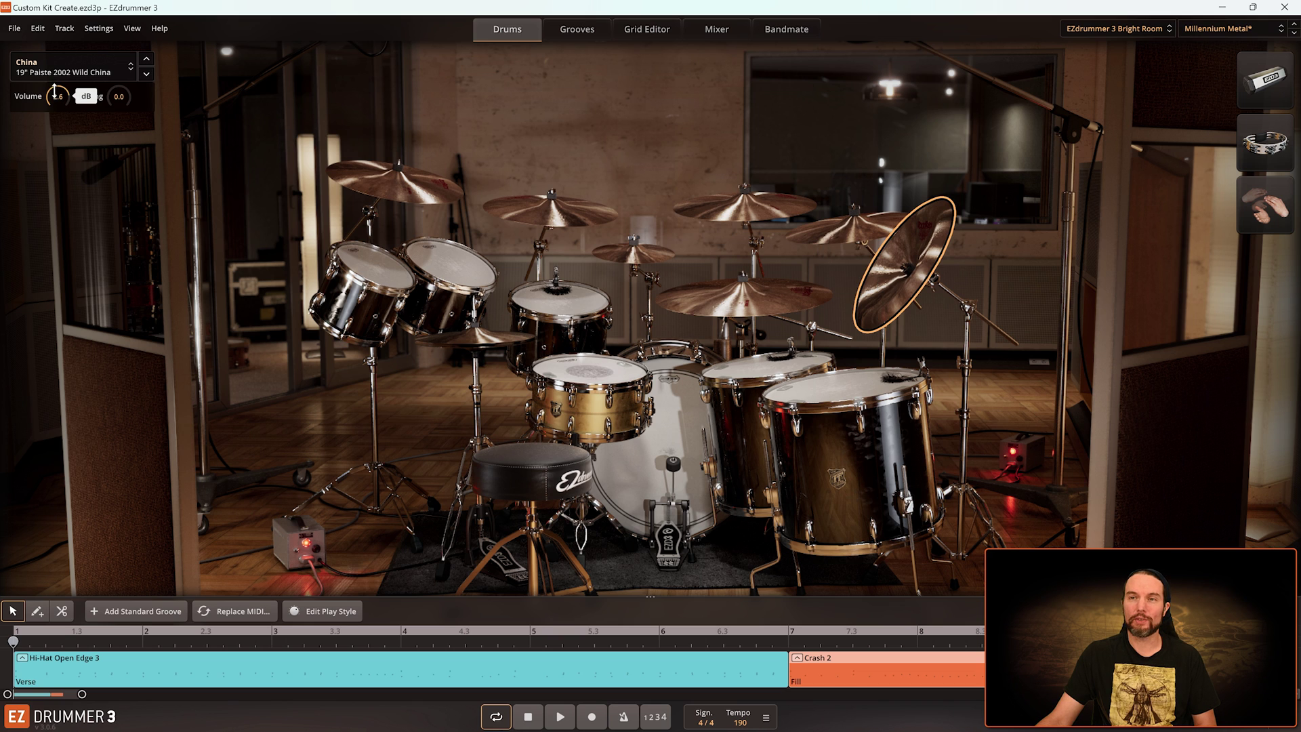
click(712, 29)
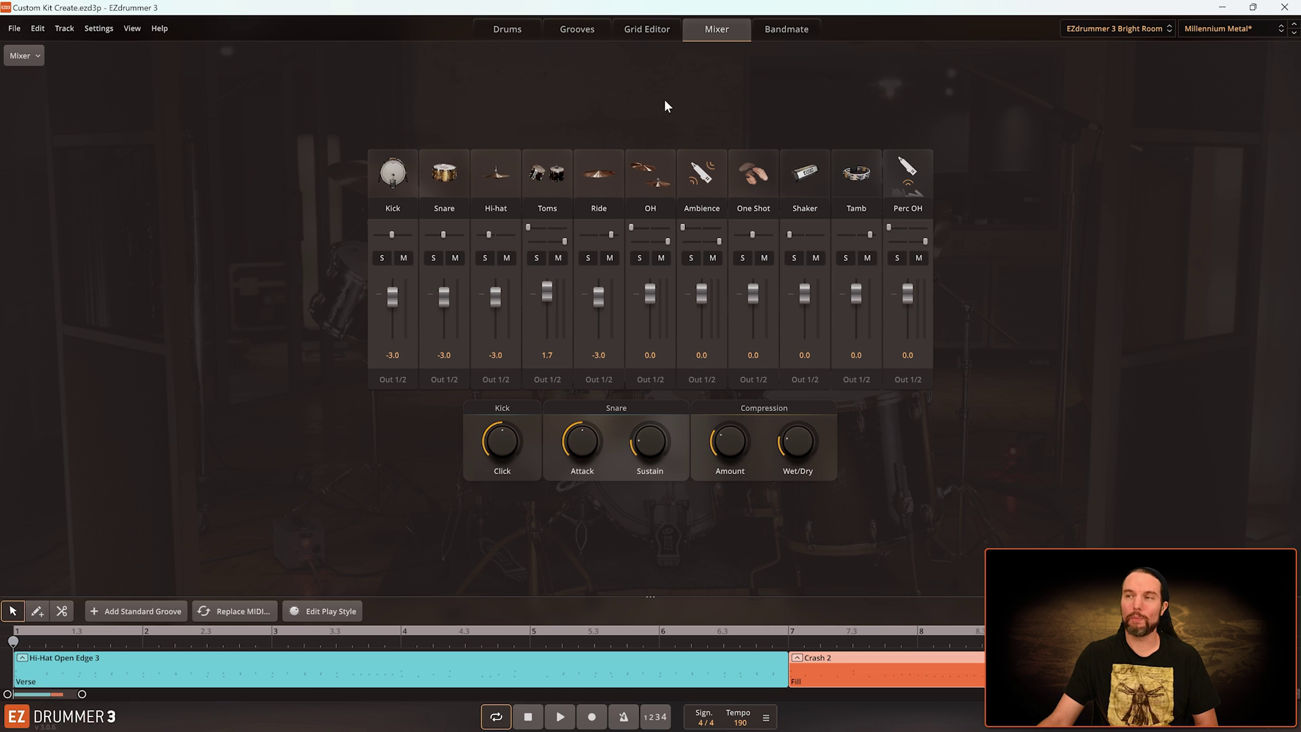
click(508, 32)
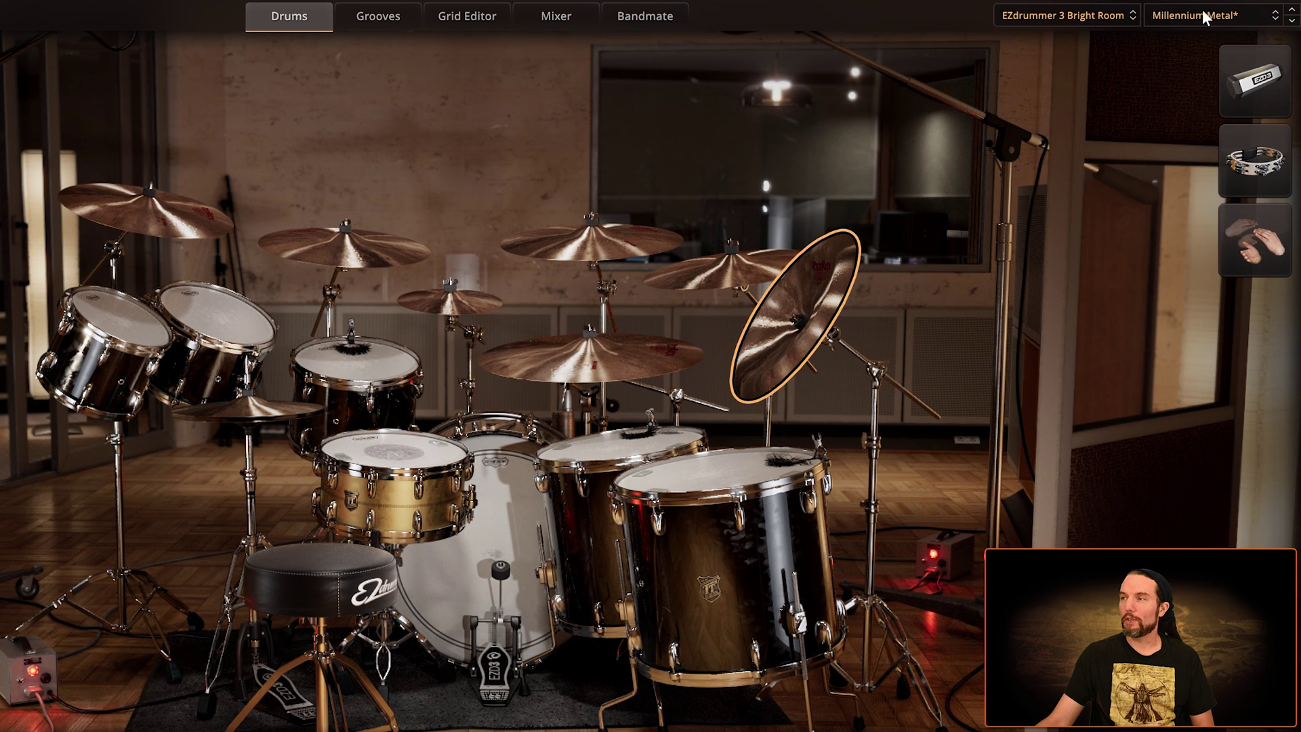
Save the customised kit and mixer settings as a user preset named "My Metal Kit".
click(1201, 15)
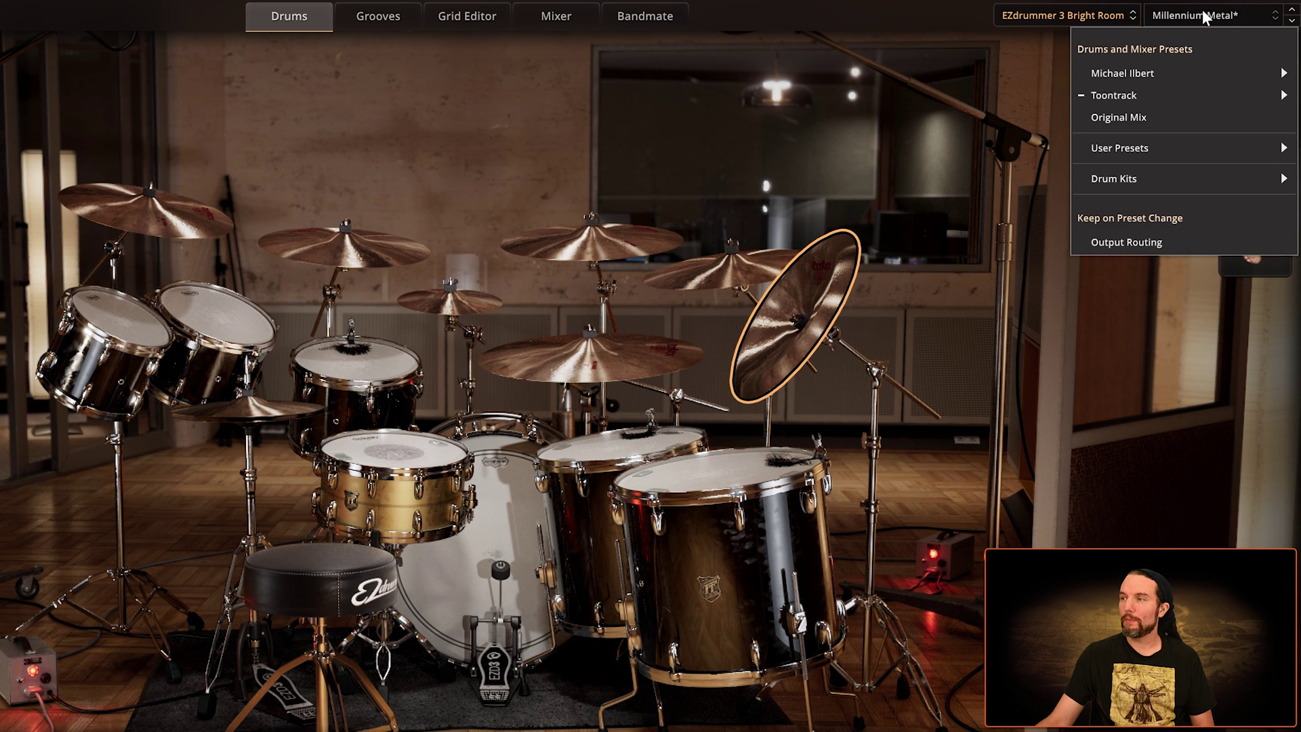
mouse_move(1118, 150)
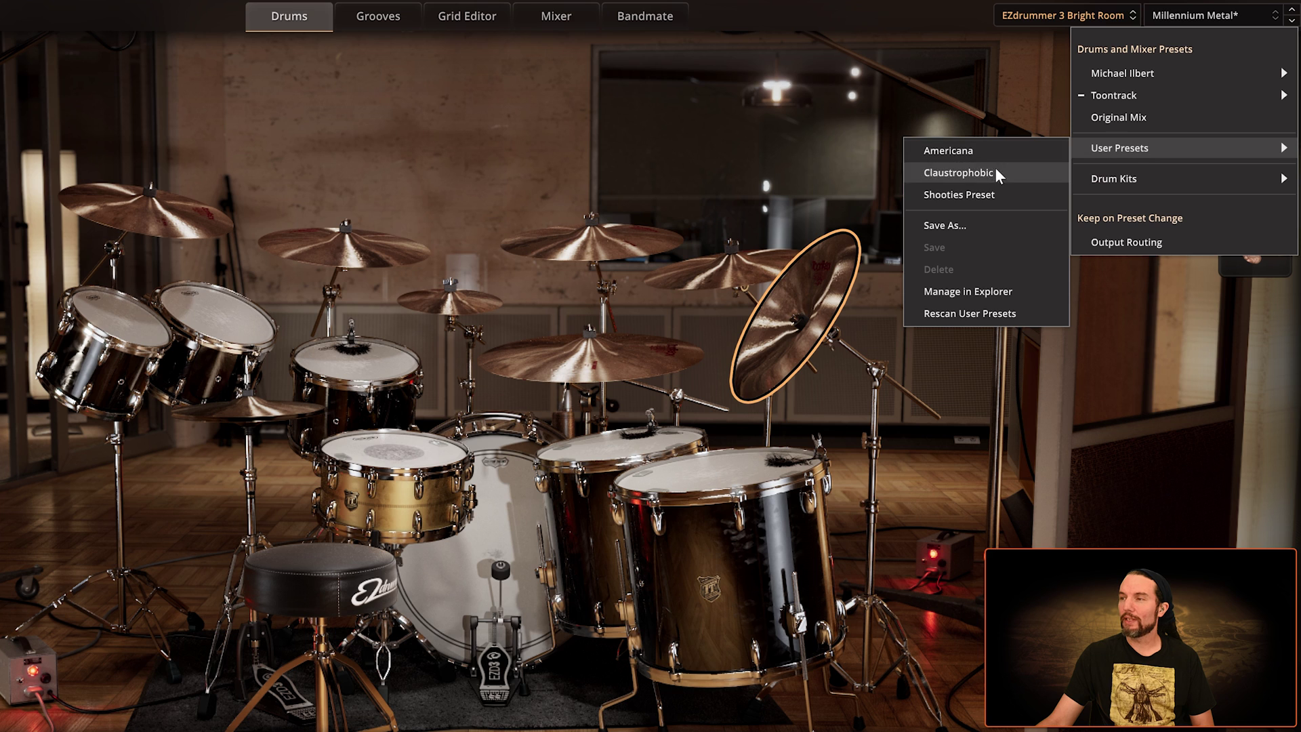
click(957, 223)
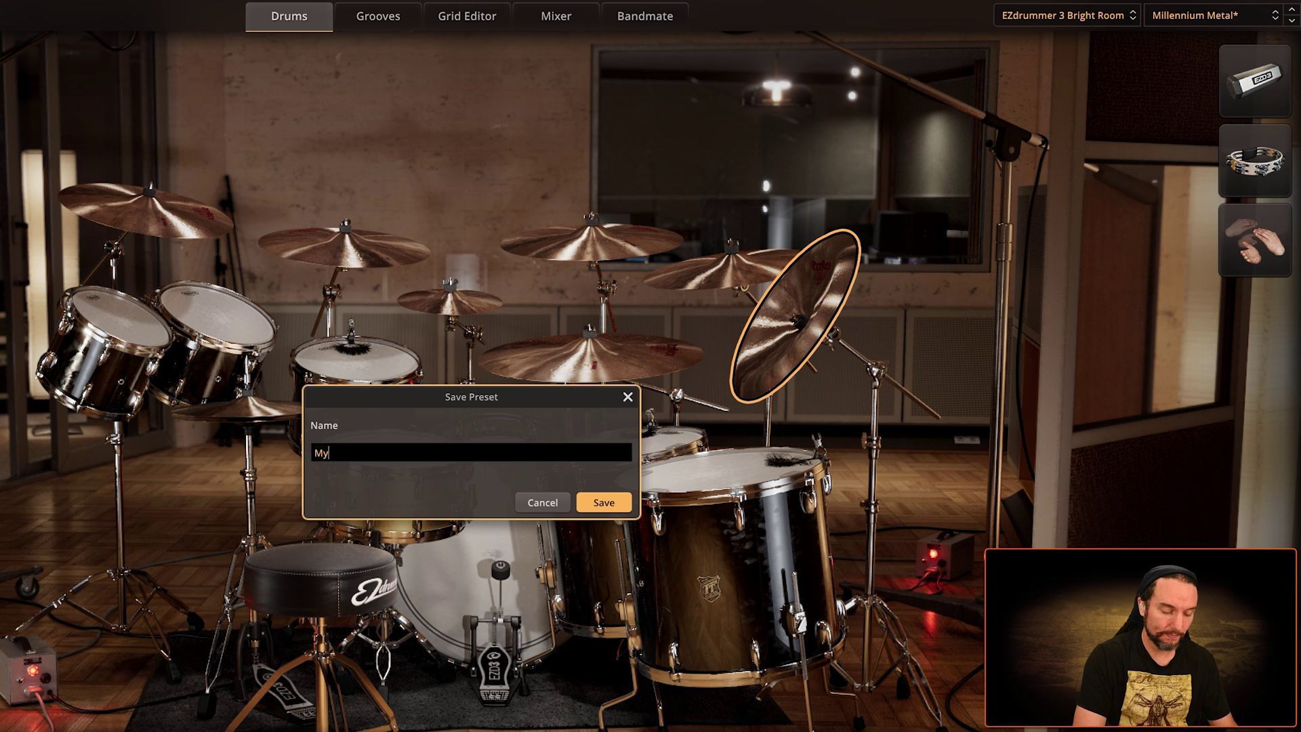
text(tal Kit)
click(613, 504)
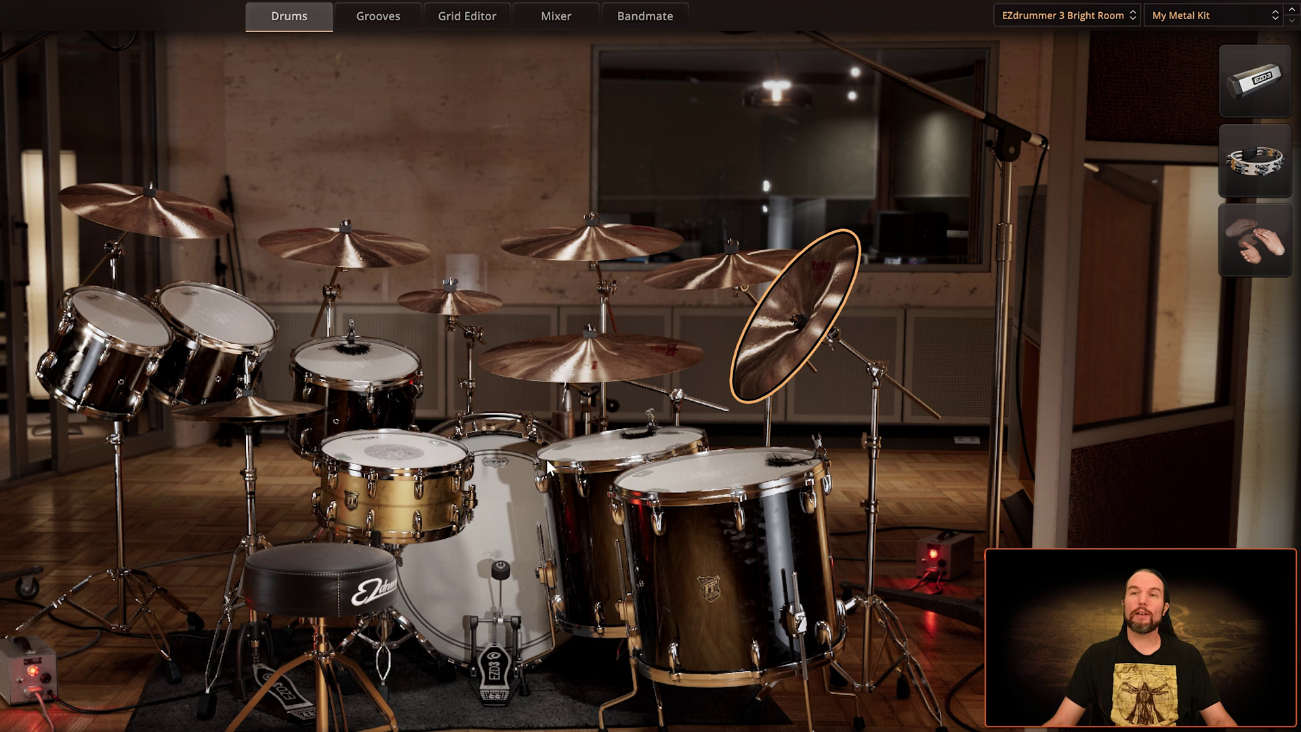
Start a new project in place of "Custom Kit Create".
click(14, 28)
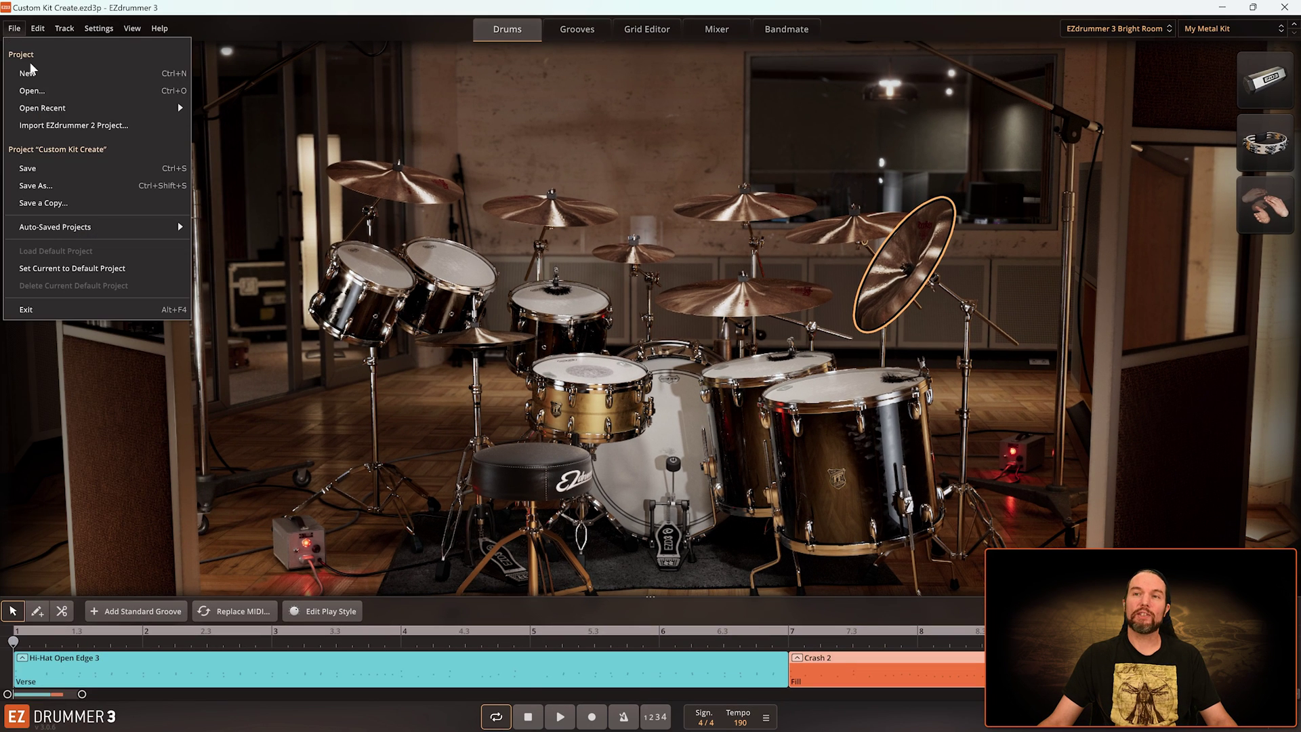
click(29, 72)
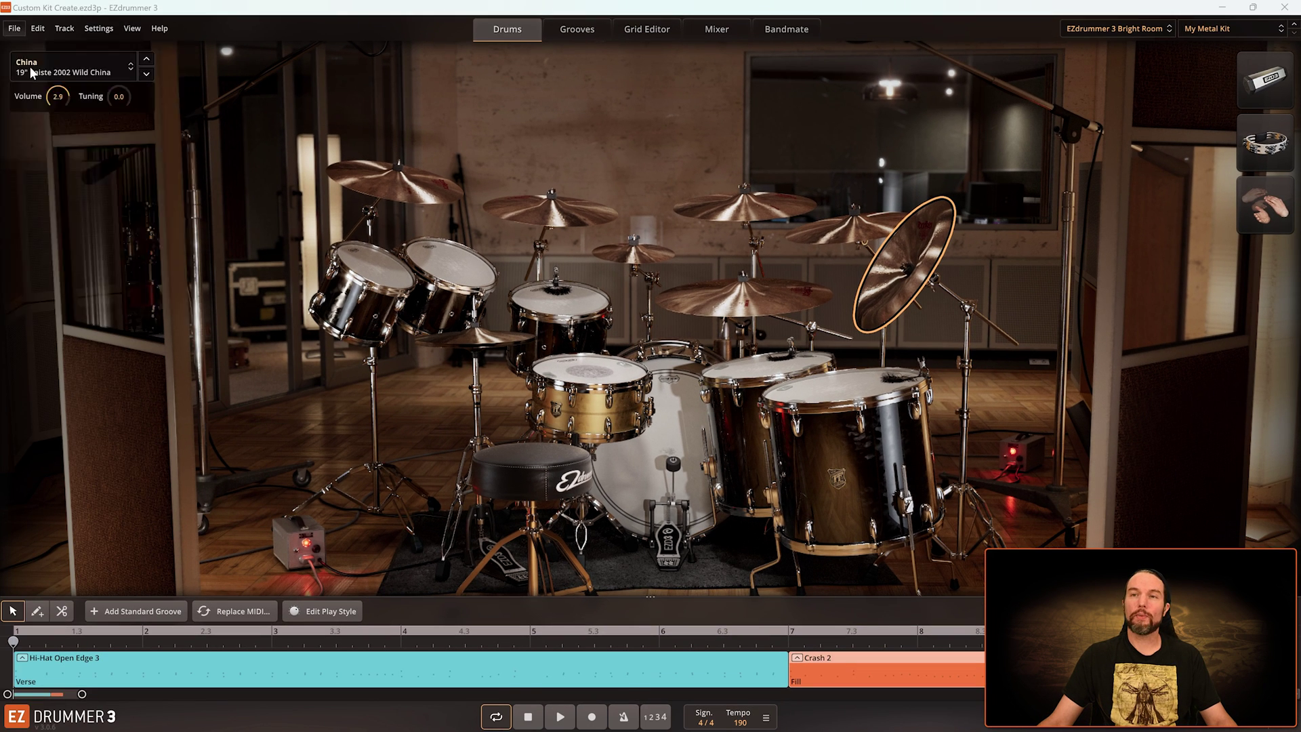
click(674, 369)
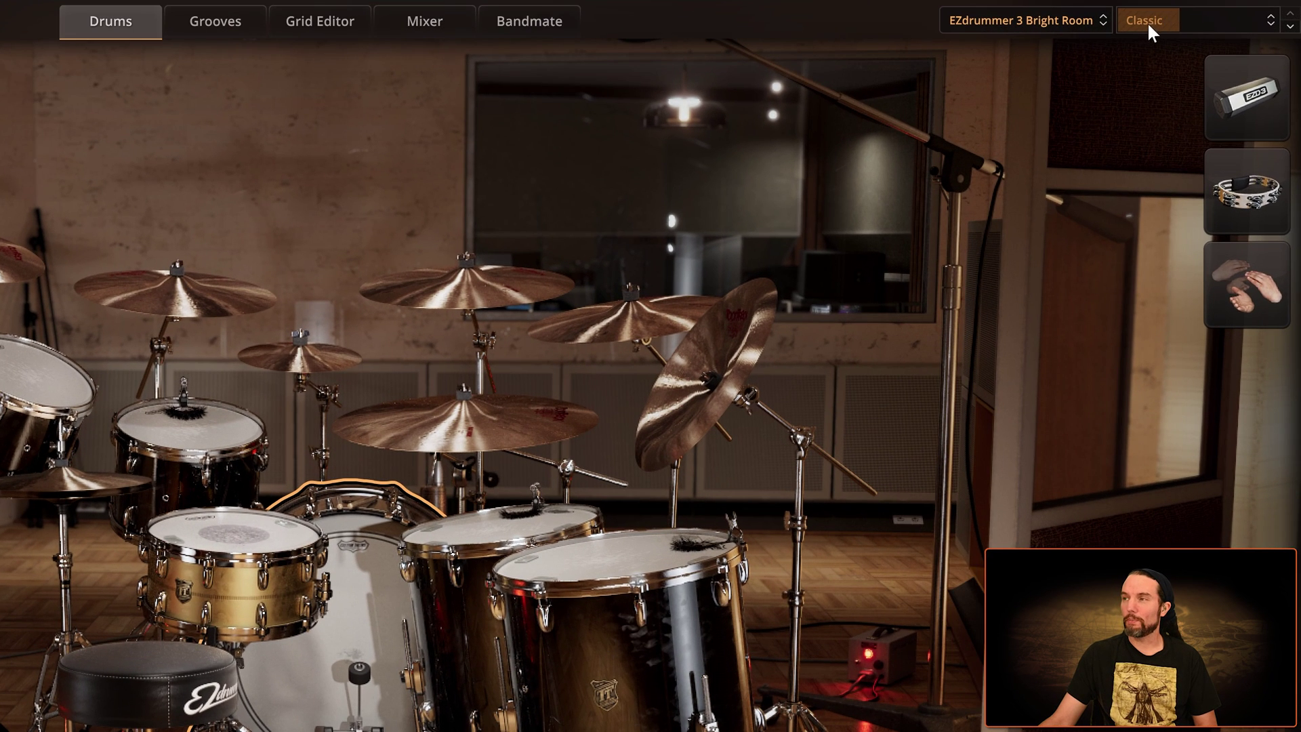
Load the user preset "My Metal Kit" into the new project and show its mixer settings.
click(1201, 31)
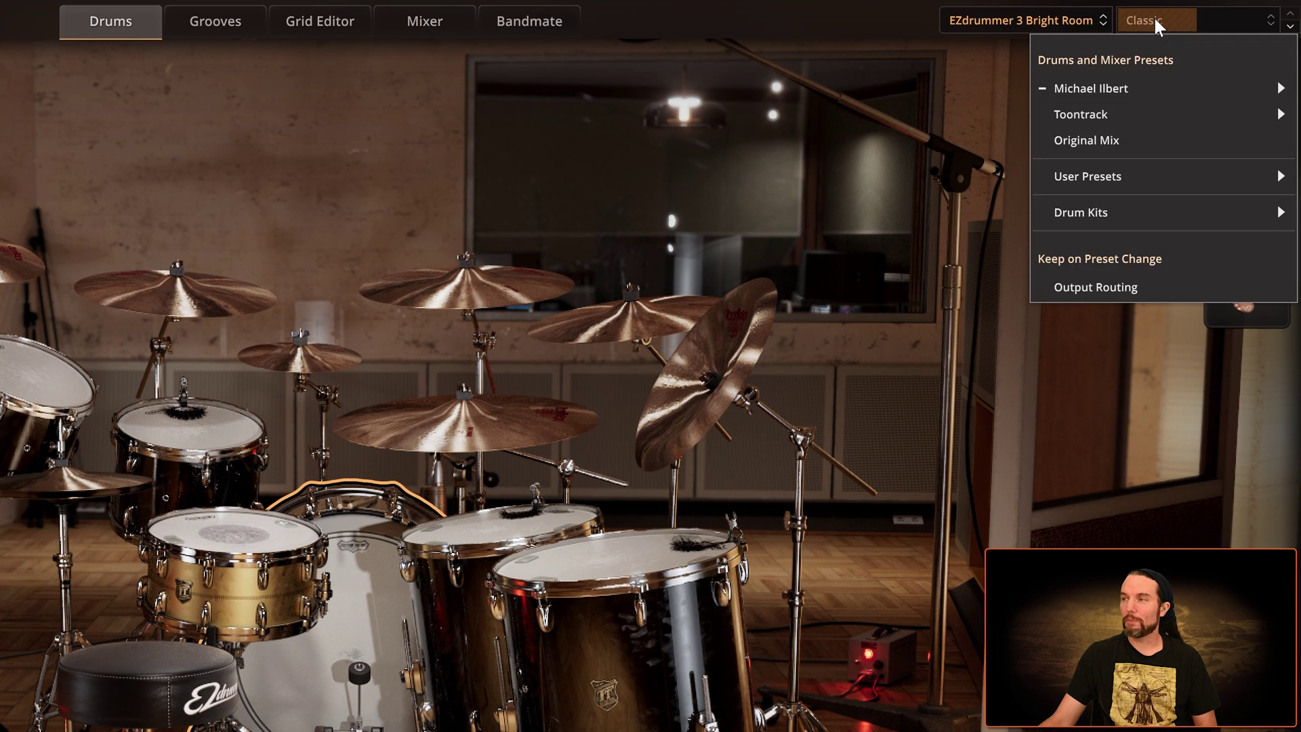
mouse_move(1111, 177)
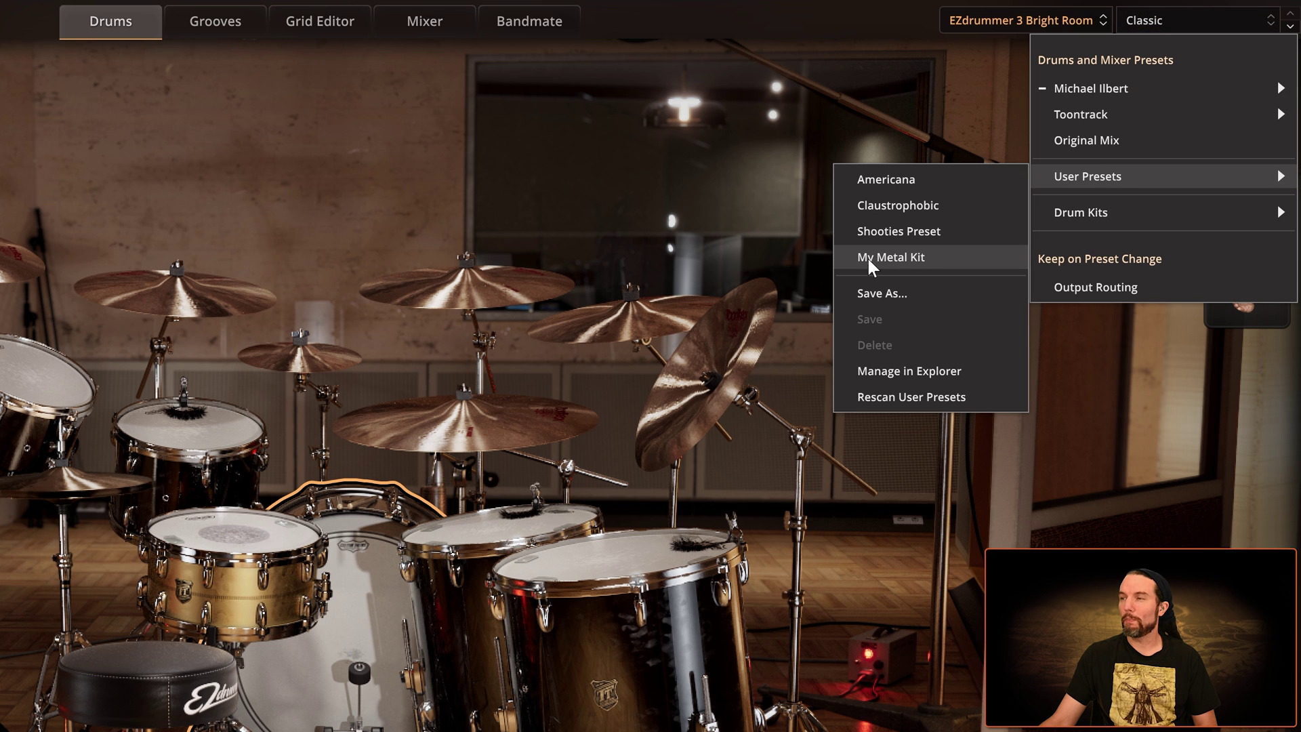
click(902, 257)
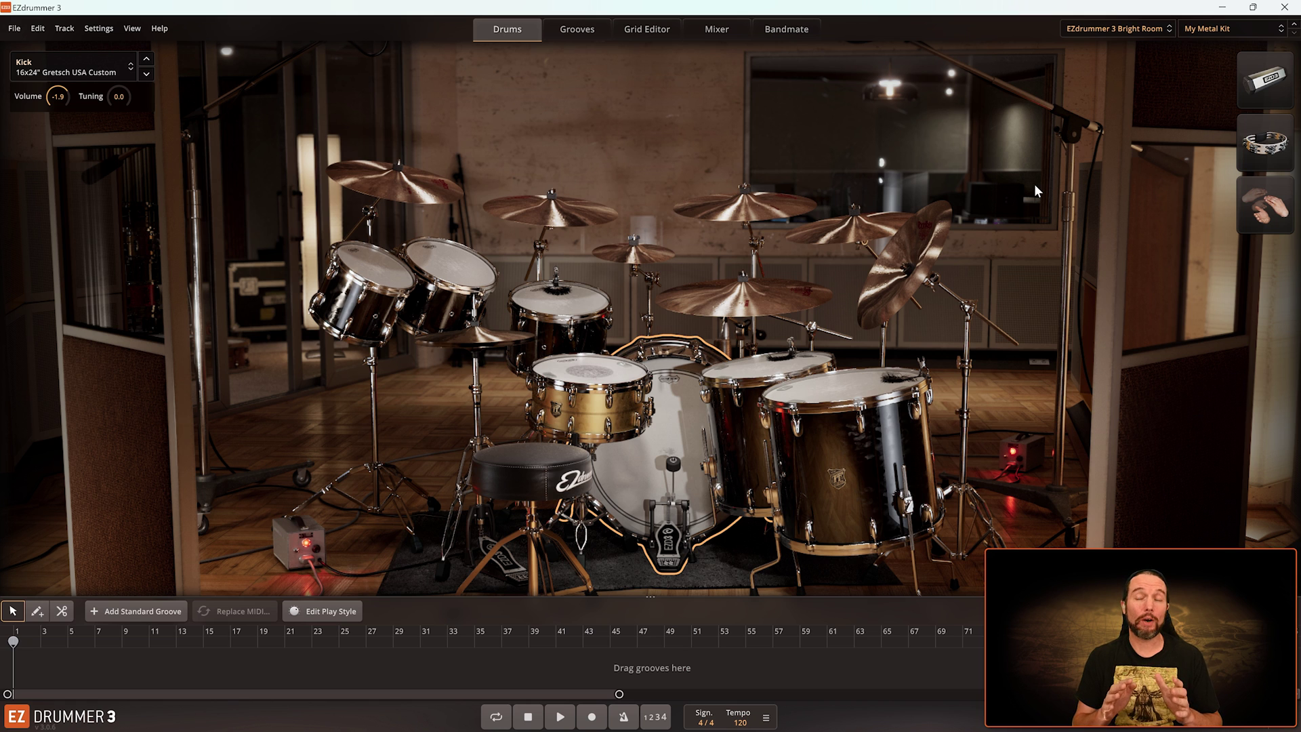
click(714, 28)
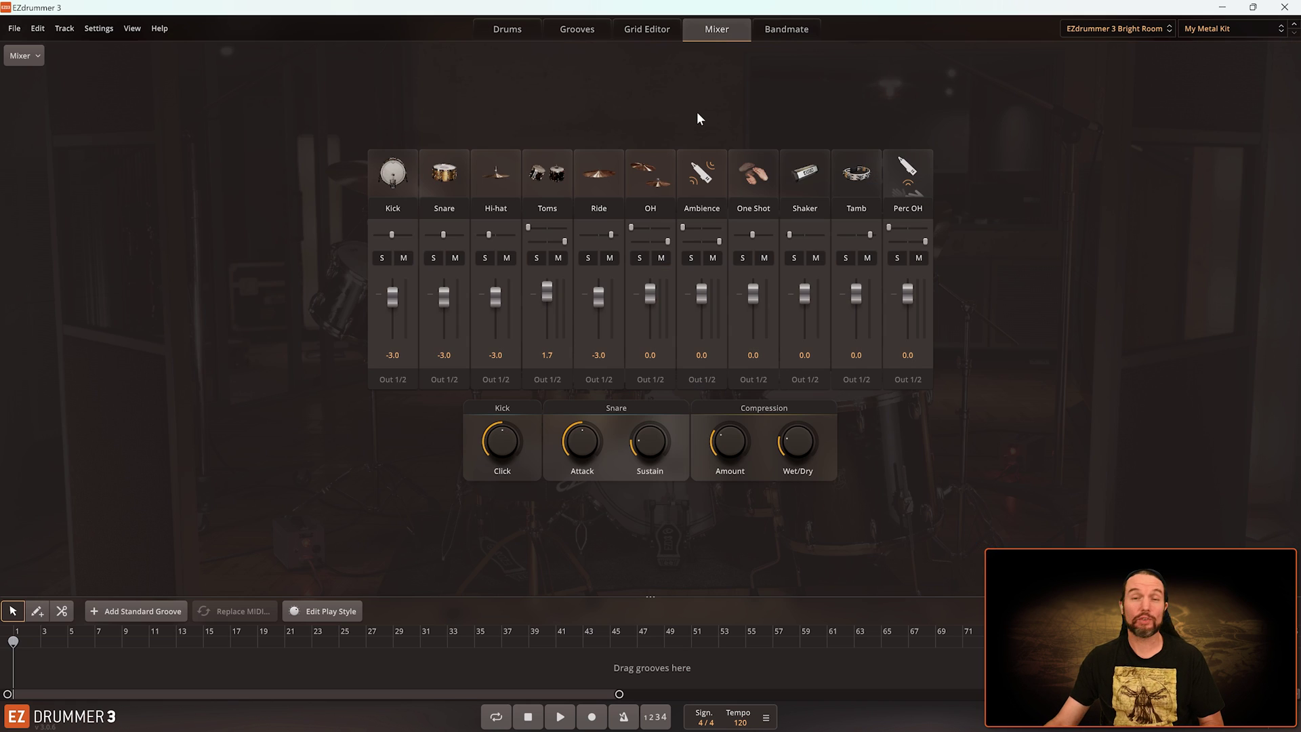